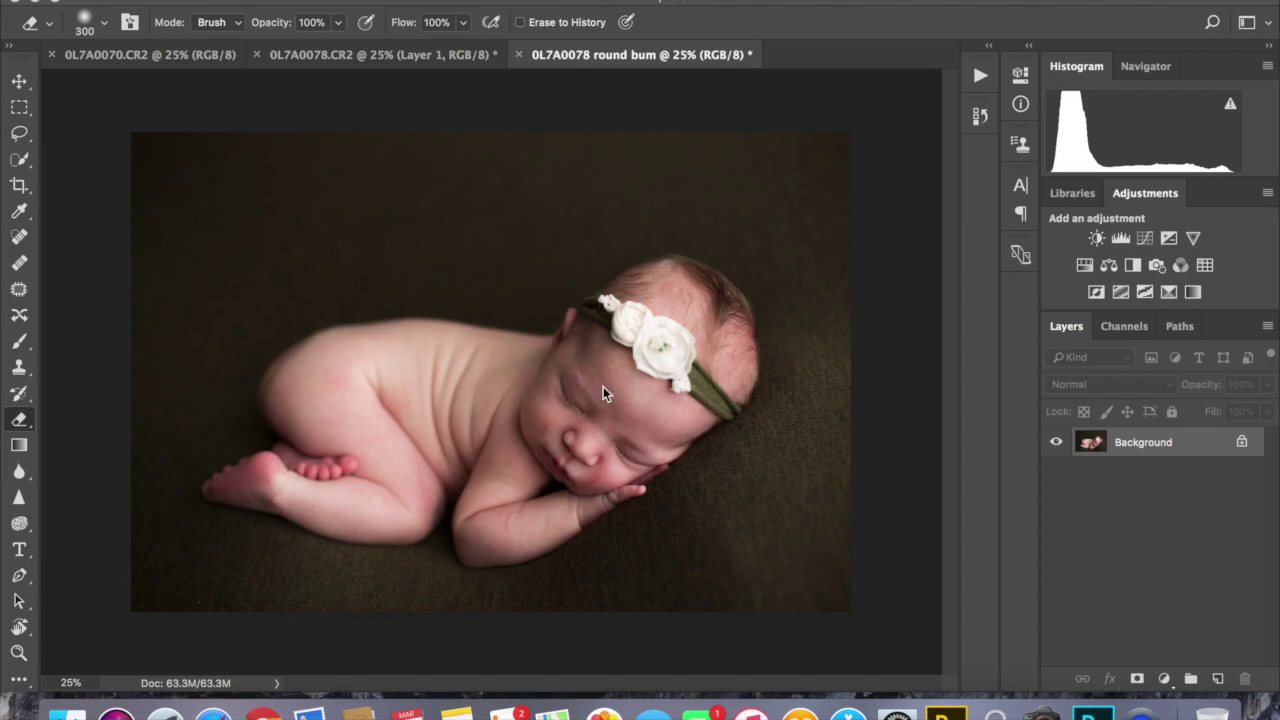
- Duplicate the Background layer and start a Puppet Warp on the copy
key(super+j)
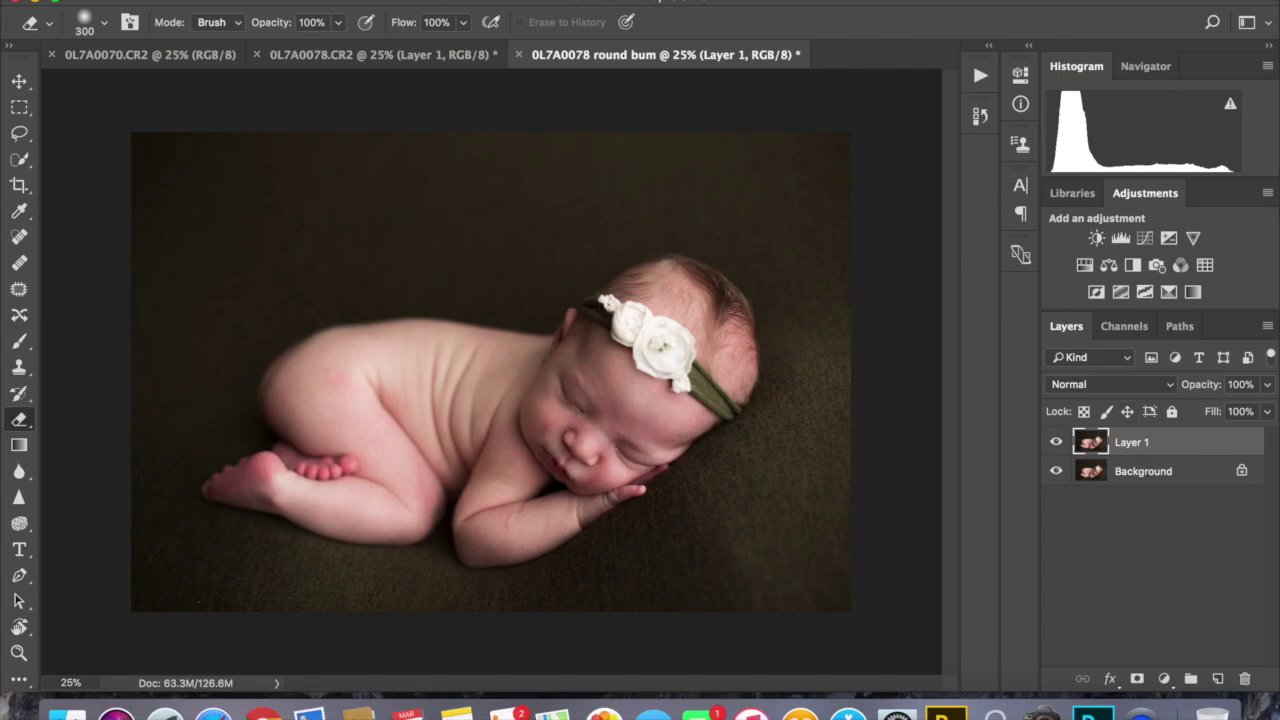
click(177, 1)
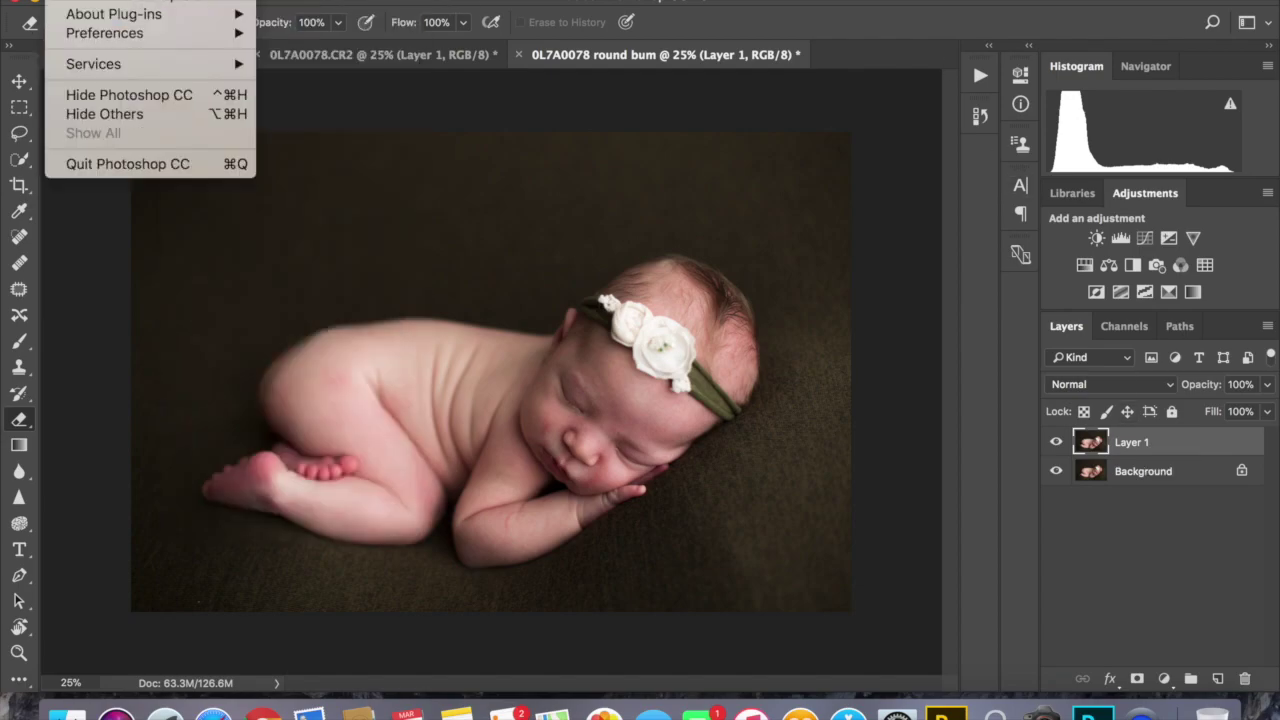
mouse_move(218, 1)
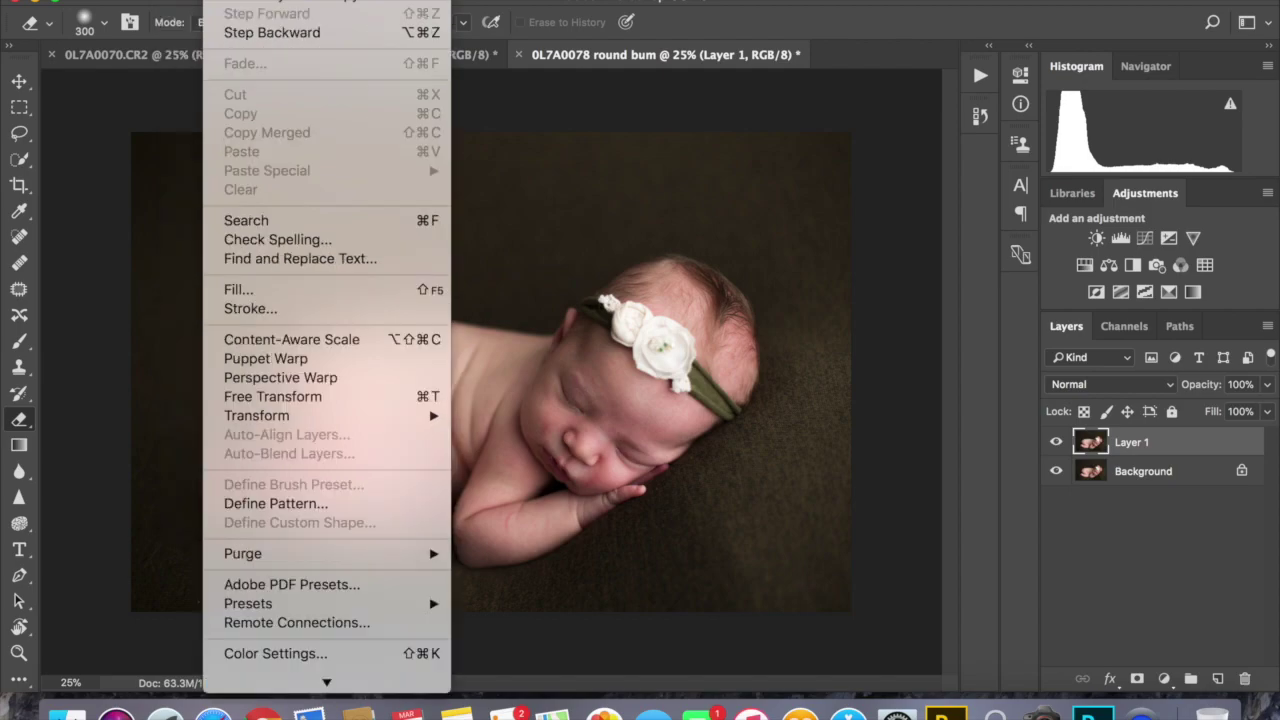
click(252, 358)
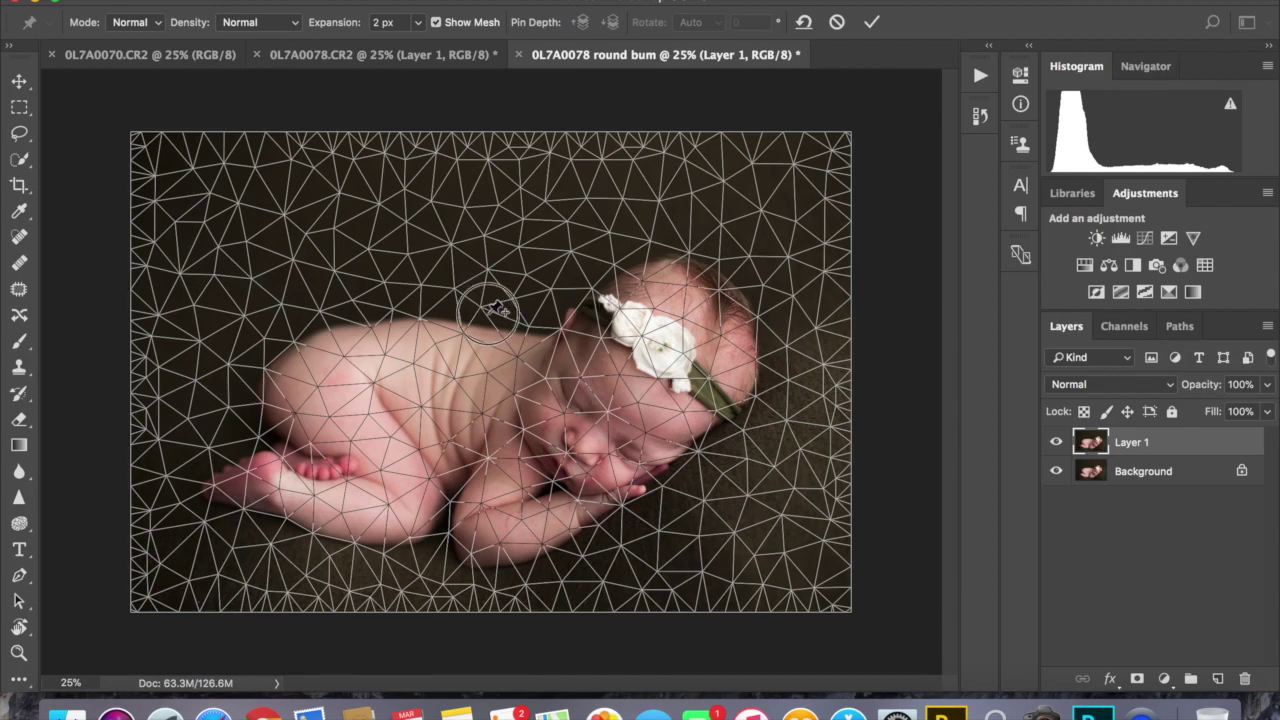
- Place a line of warp pins across the baby's torso, from above the back down to the backdrop below the elbow
click(487, 312)
click(472, 405)
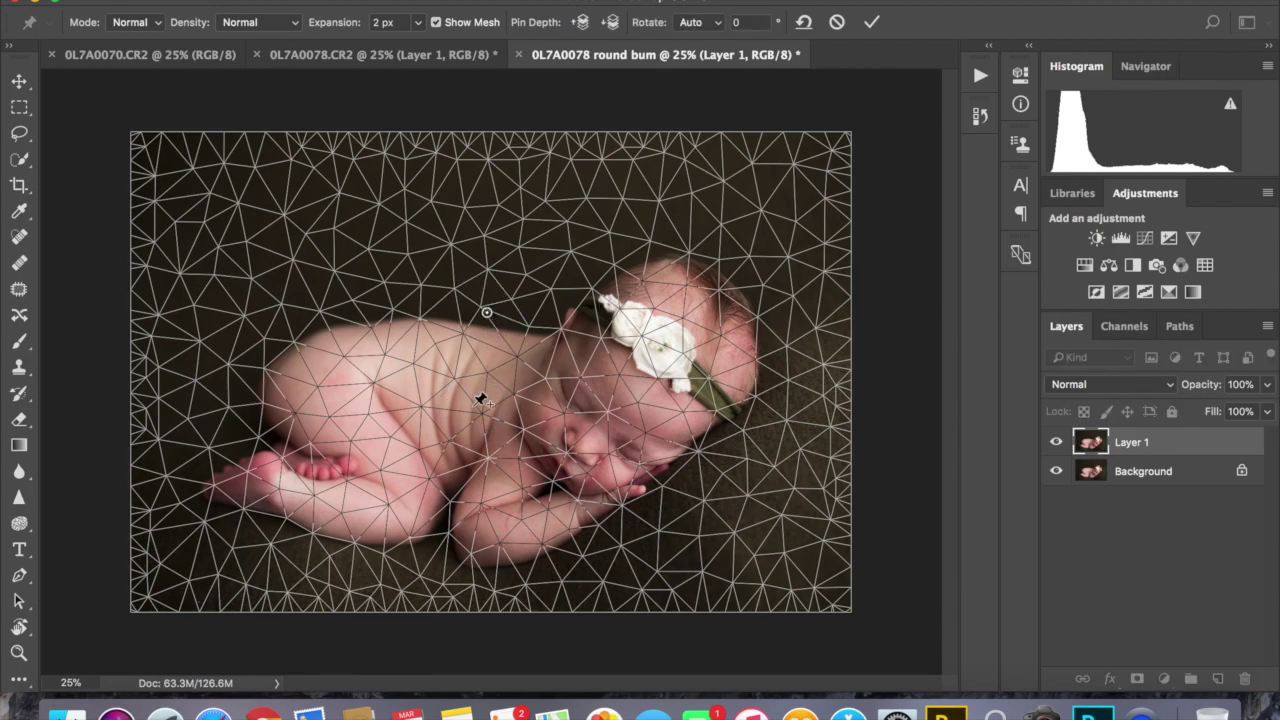
click(456, 492)
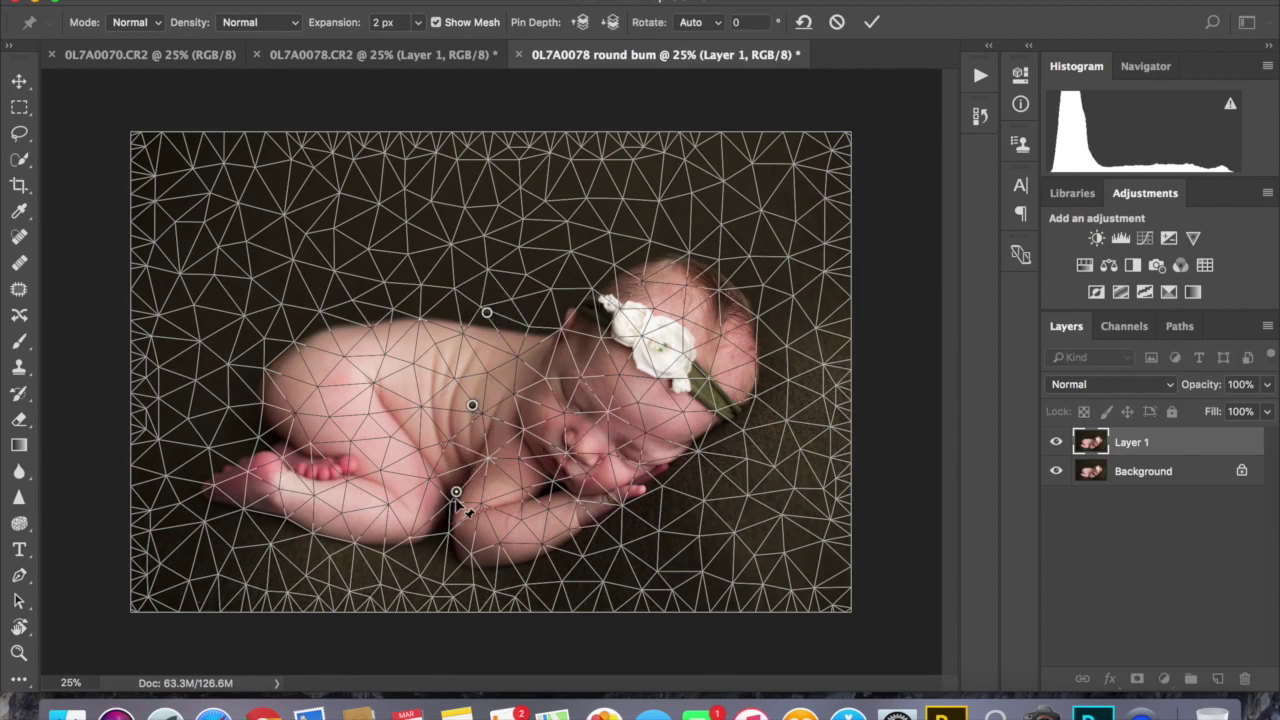
click(441, 568)
- Place eight anchoring pins on the backdrop around the baby's arm and head
click(545, 575)
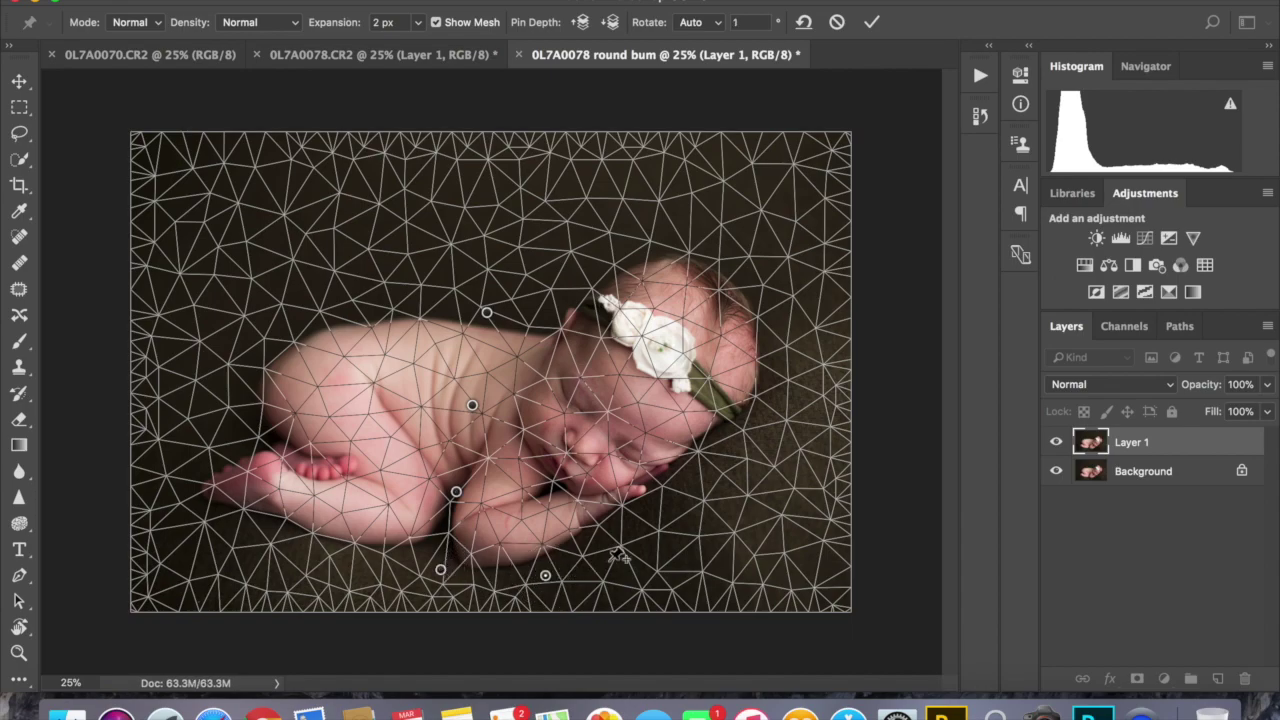
click(653, 527)
click(742, 462)
click(781, 361)
click(763, 267)
click(715, 226)
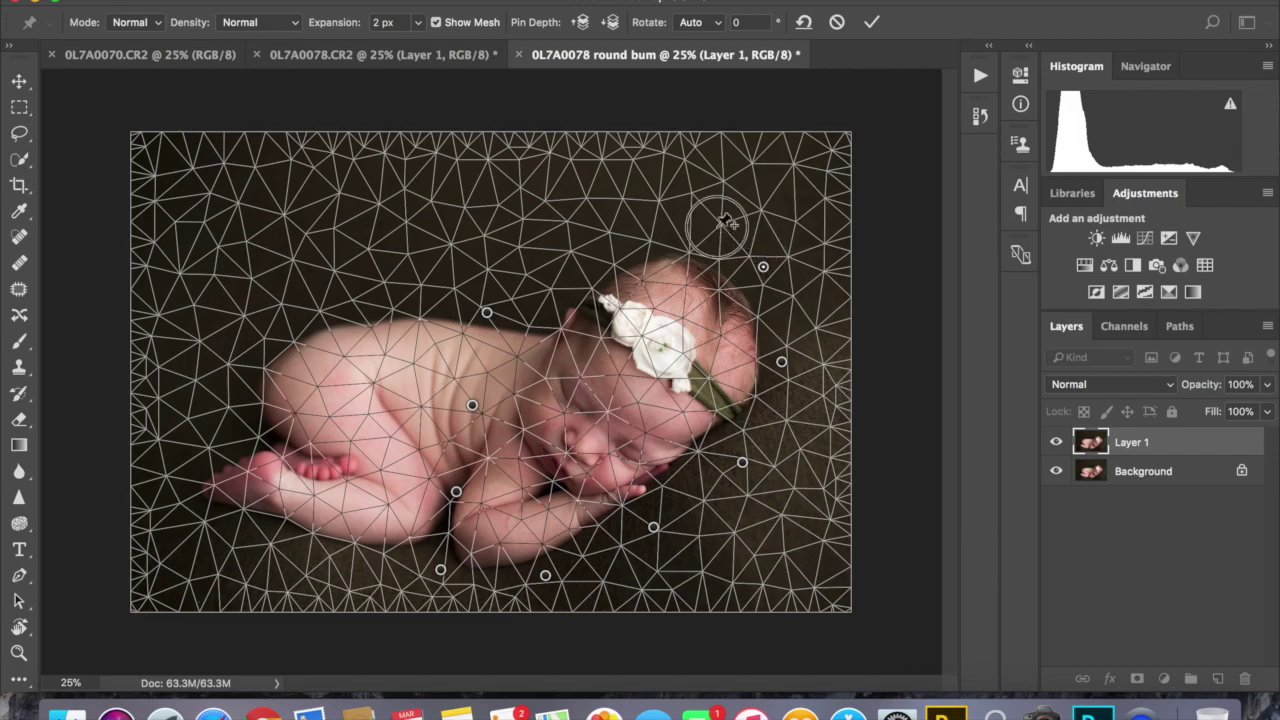
click(620, 229)
click(551, 283)
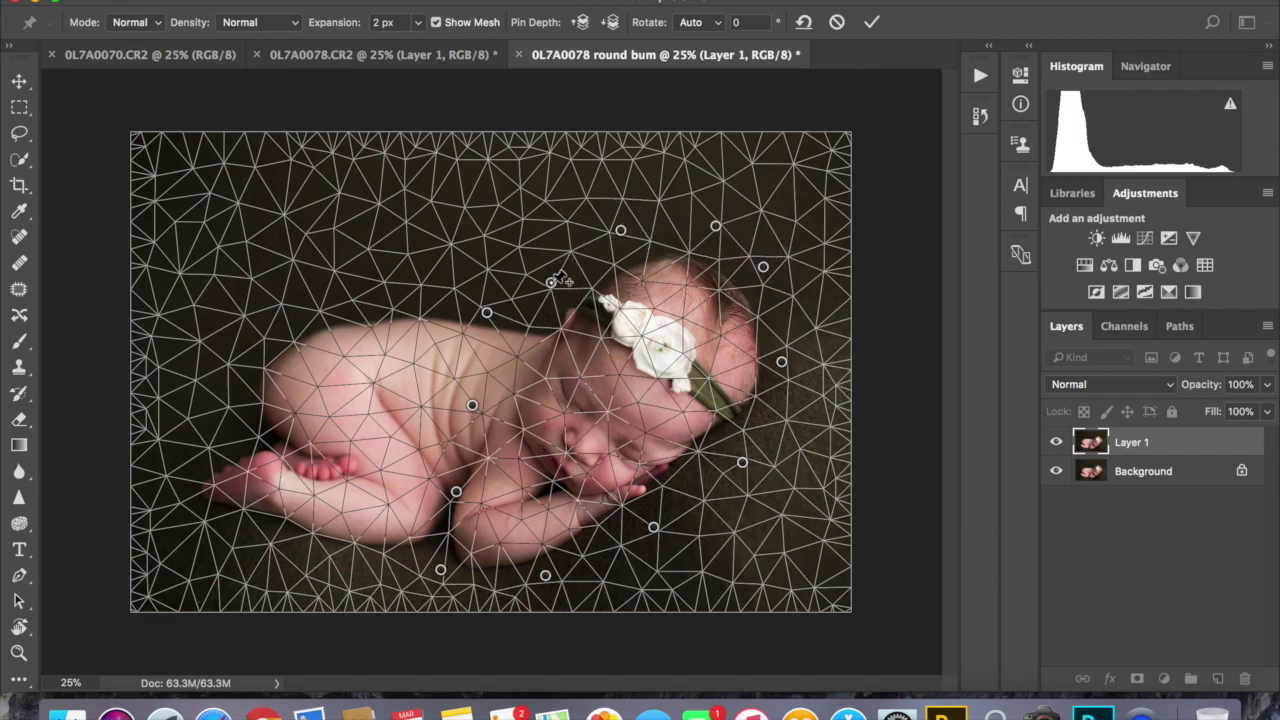
- Add pins below the feet, at the bum's outer edge and on top of the hips, shifting them up and inward to round the bum
click(217, 567)
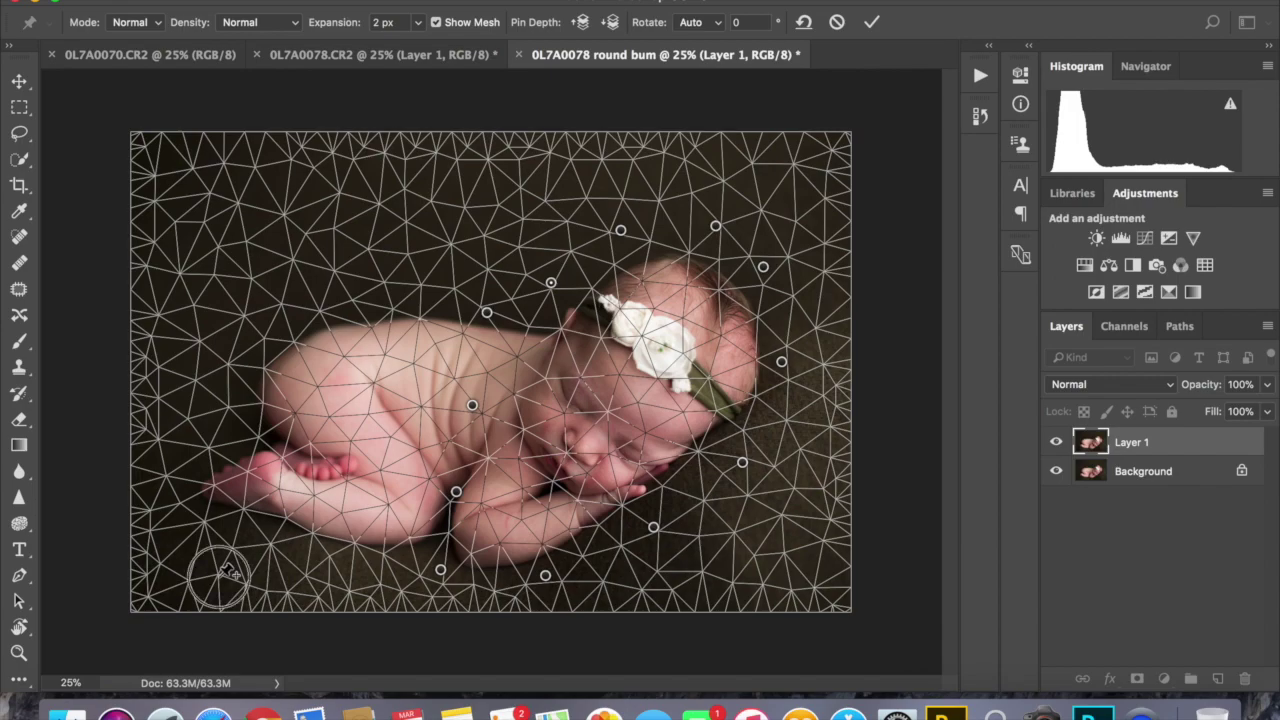
drag(221, 563, 237, 542)
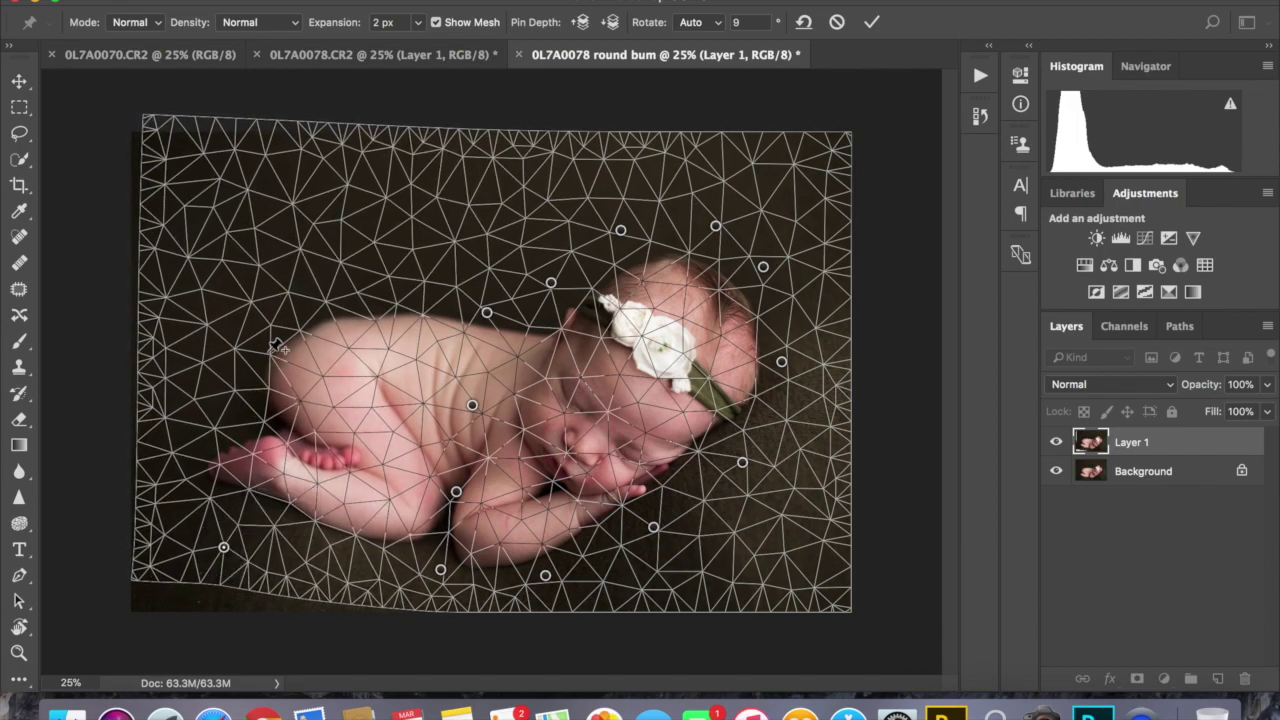
drag(279, 349, 273, 347)
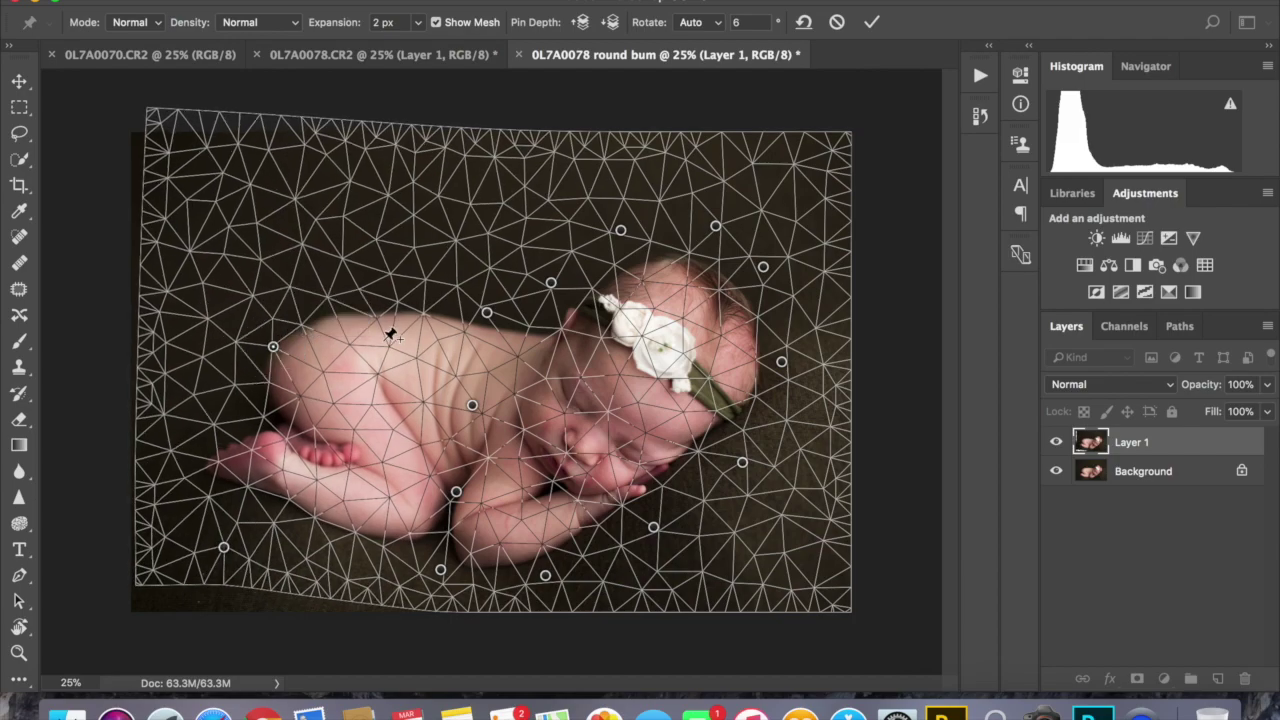
drag(375, 308, 389, 299)
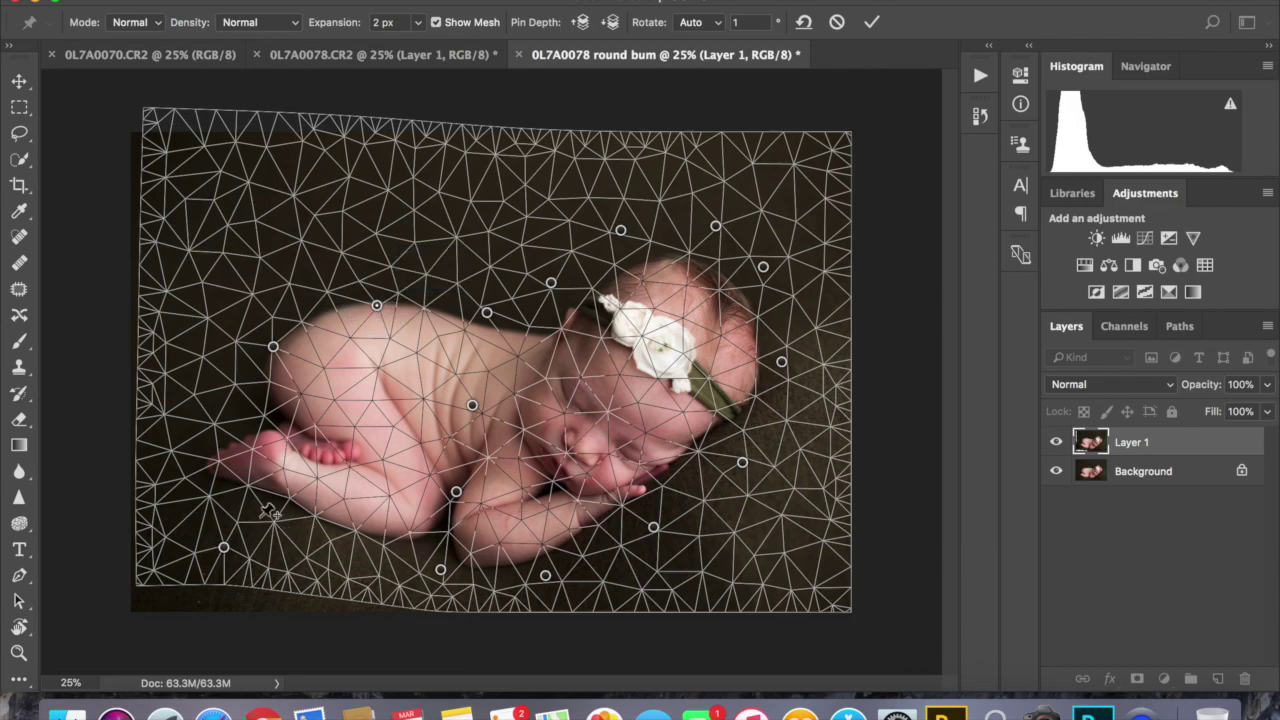
drag(238, 553, 245, 530)
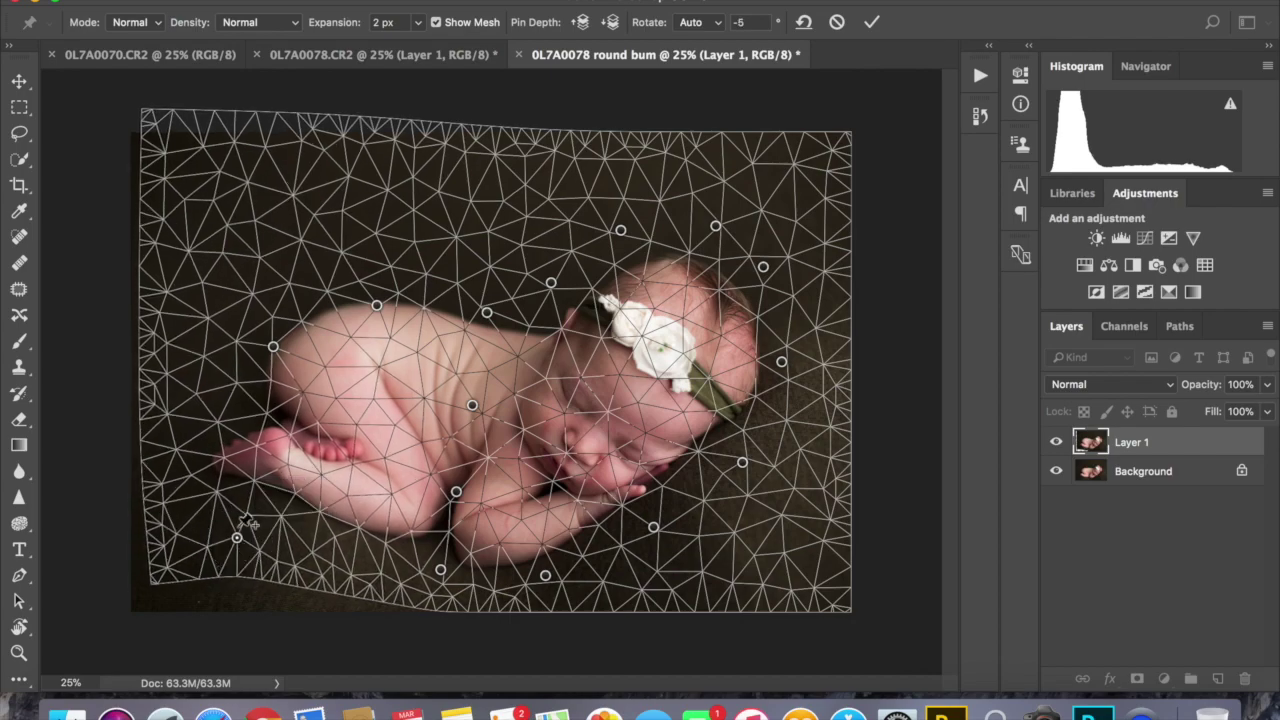
drag(279, 351, 290, 340)
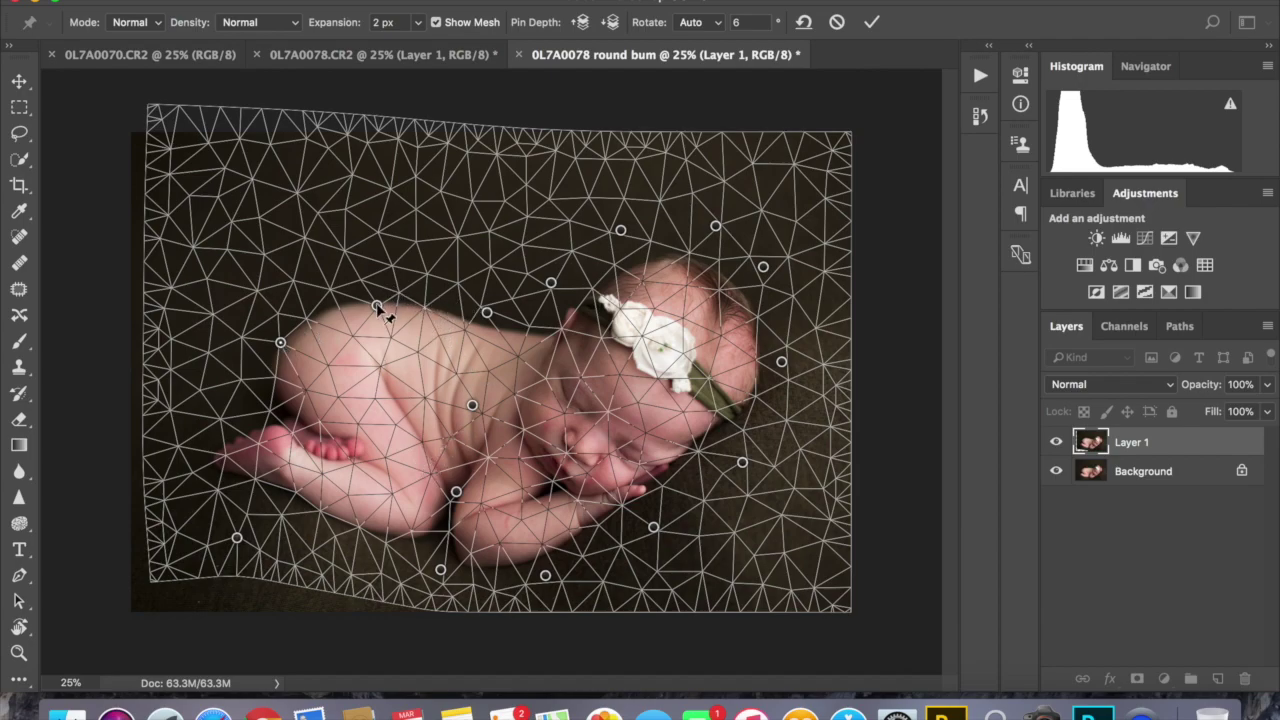
- Nudge the bum and feet pins further up and inward, and discard a trial pin placed on the thigh
key(alt)
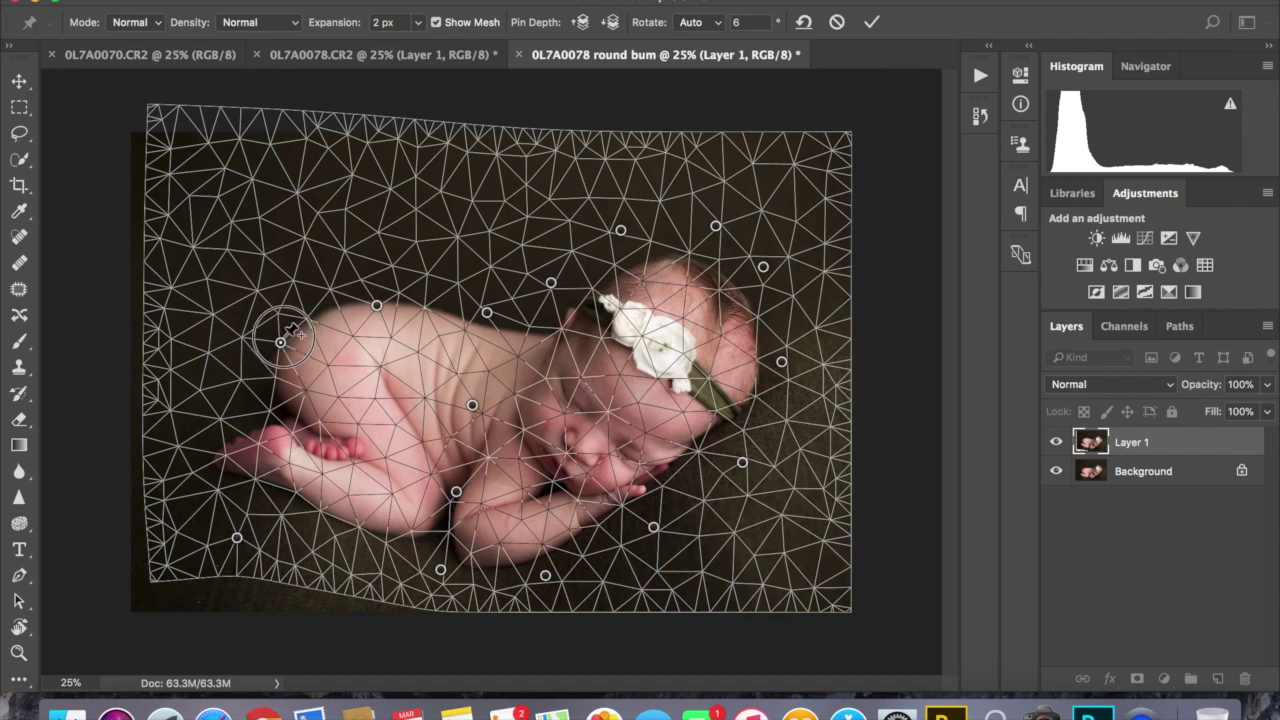
drag(291, 338, 296, 328)
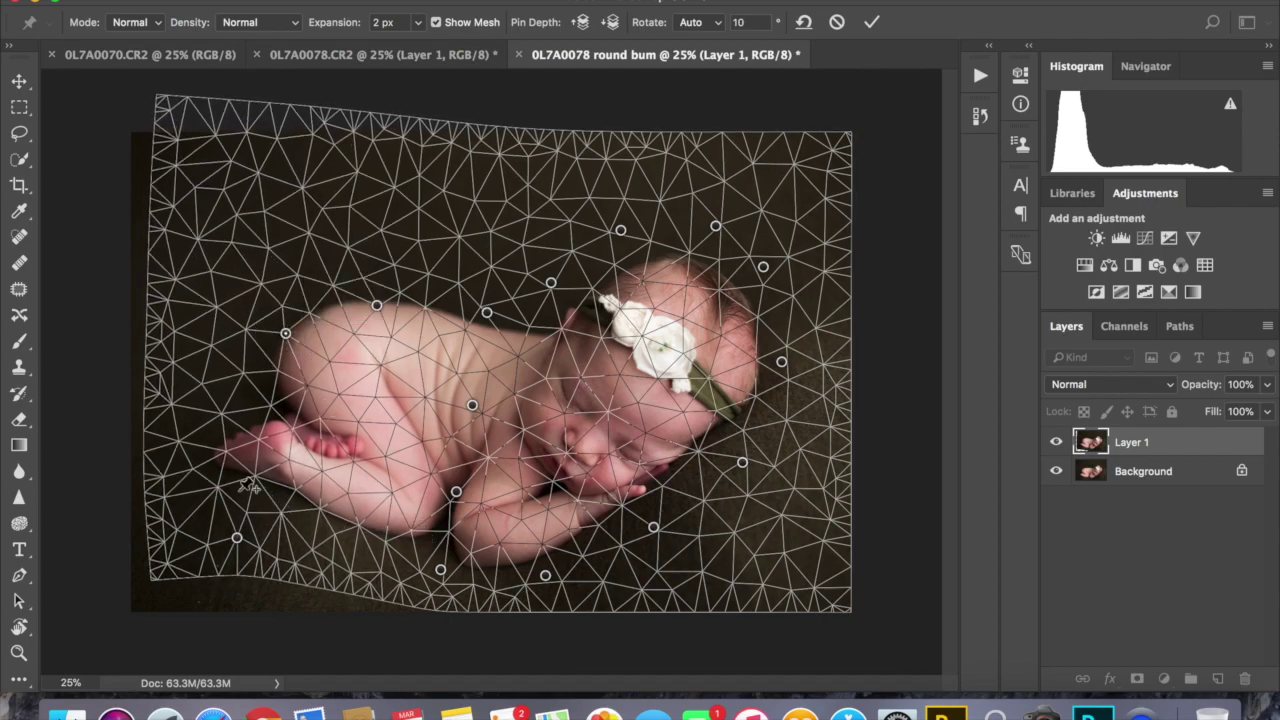
key(alt)
drag(250, 532, 257, 527)
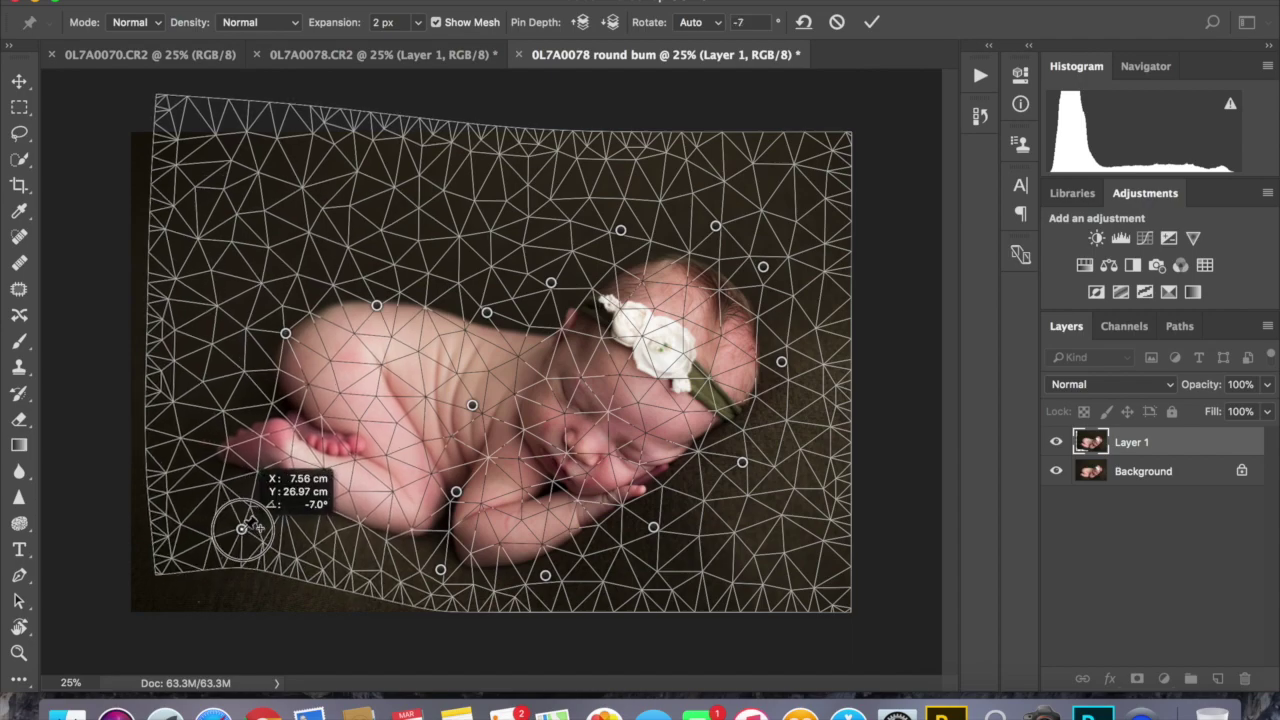
drag(257, 527, 257, 527)
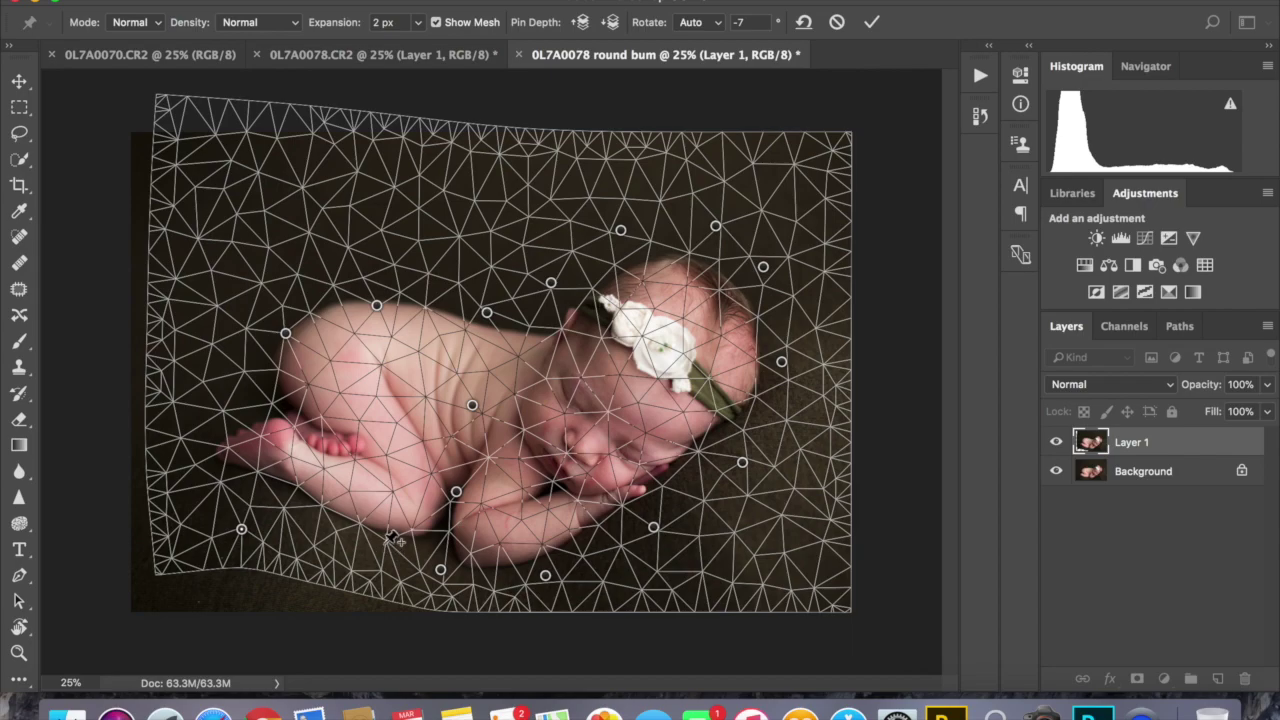
drag(400, 496, 402, 486)
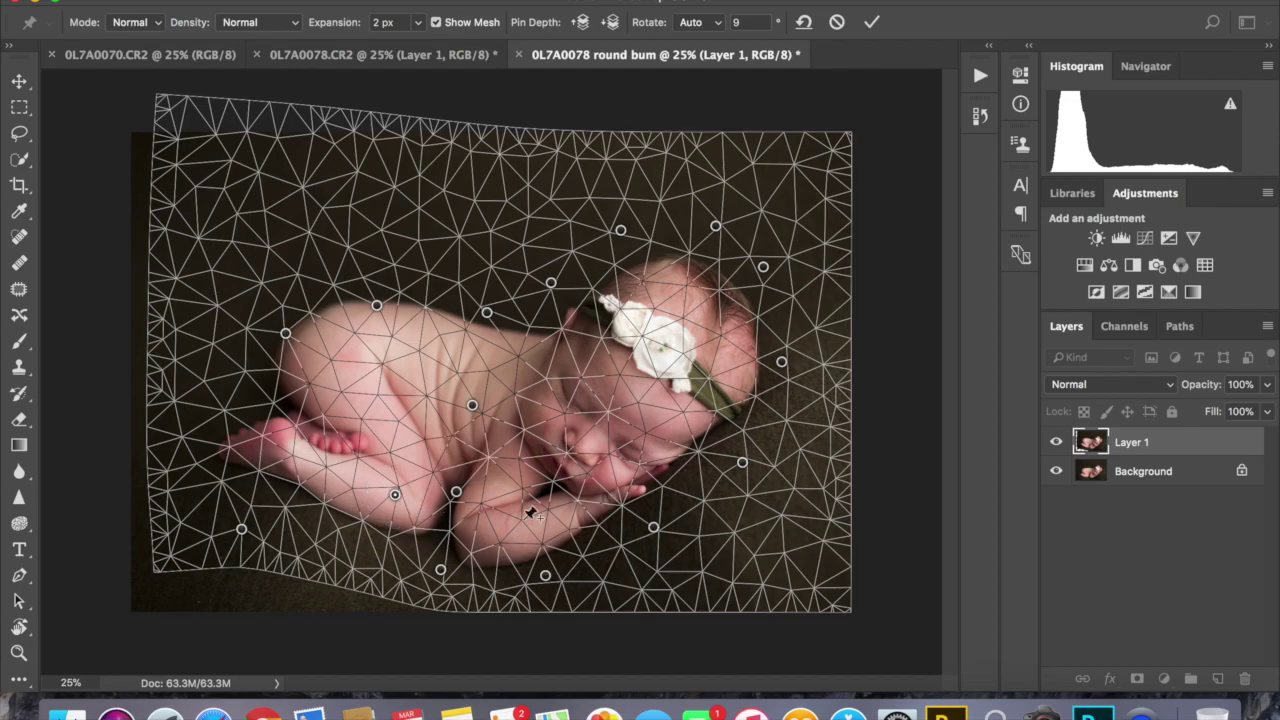
key(Delete)
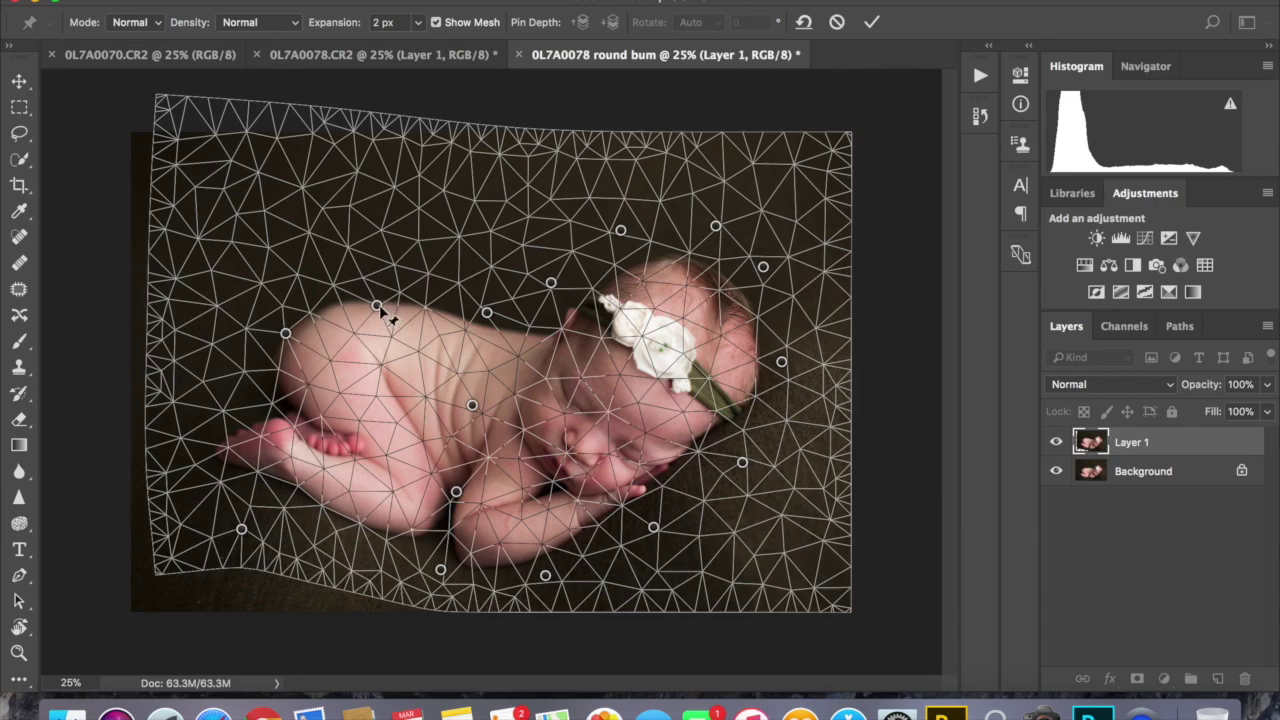
- Raise the pins on top of the hips and above the middle of the back slightly, and apply the warp
drag(380, 300, 383, 293)
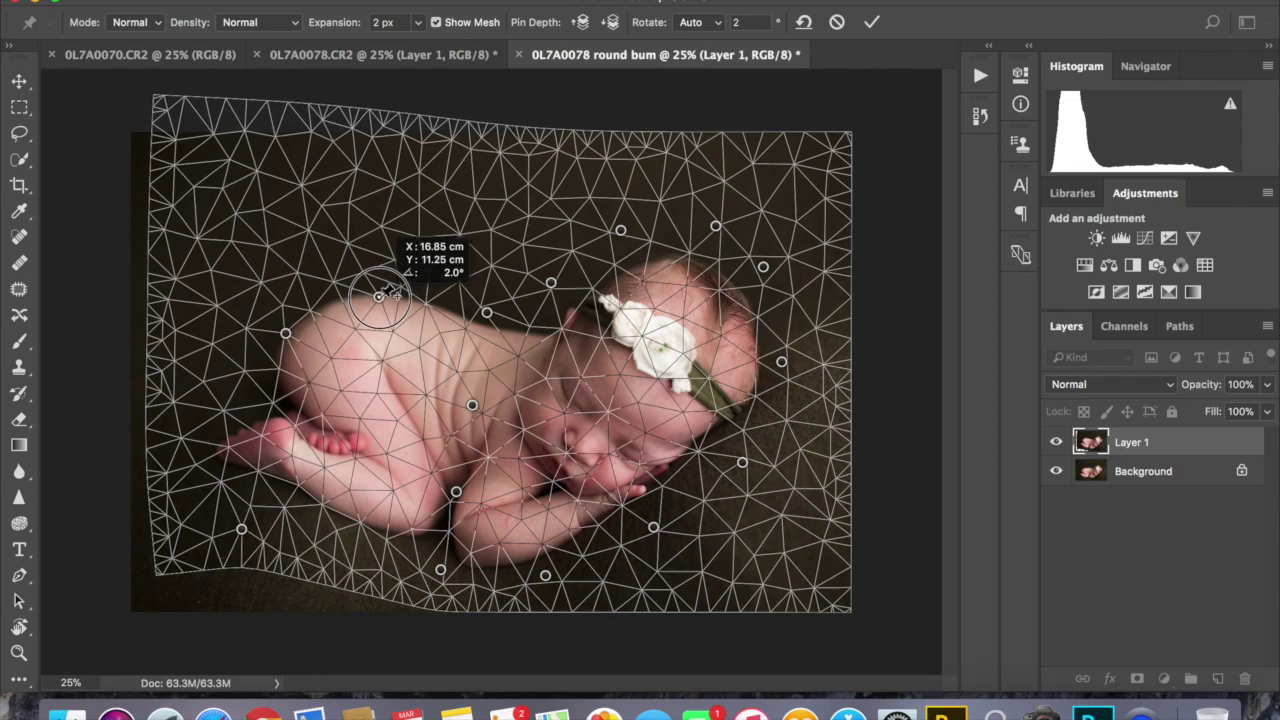
drag(385, 289, 379, 297)
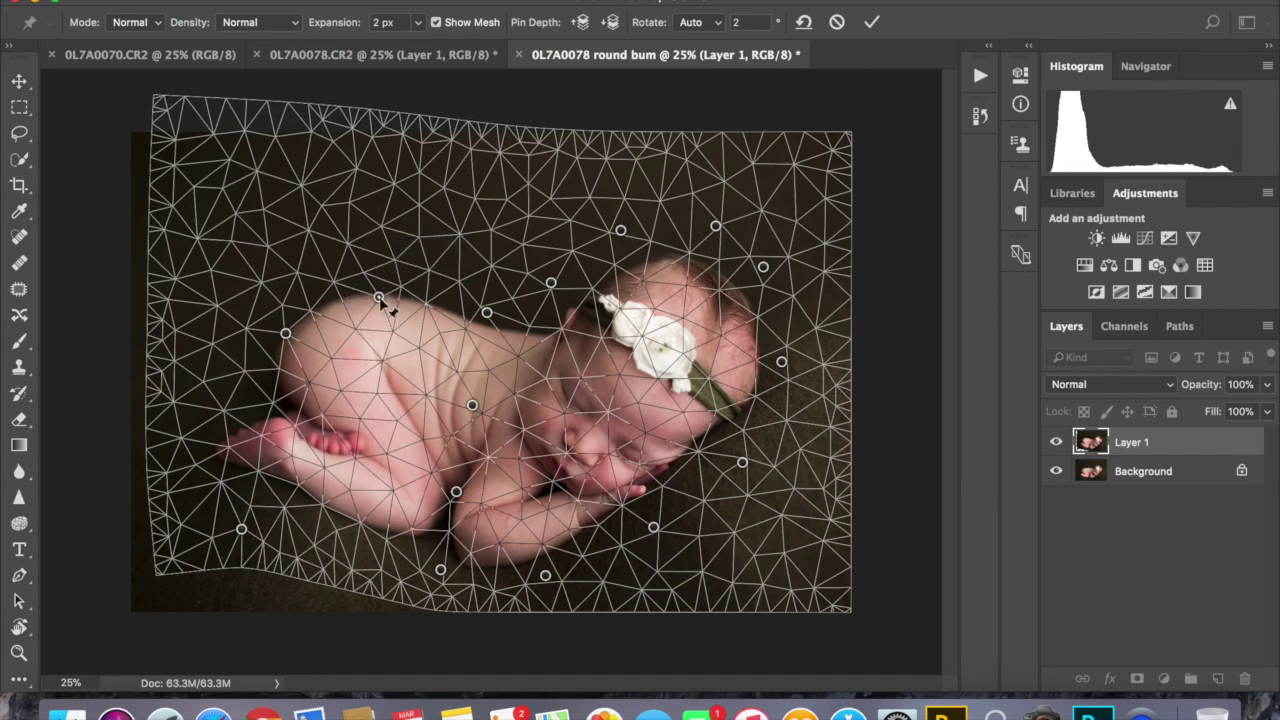
drag(487, 311, 497, 302)
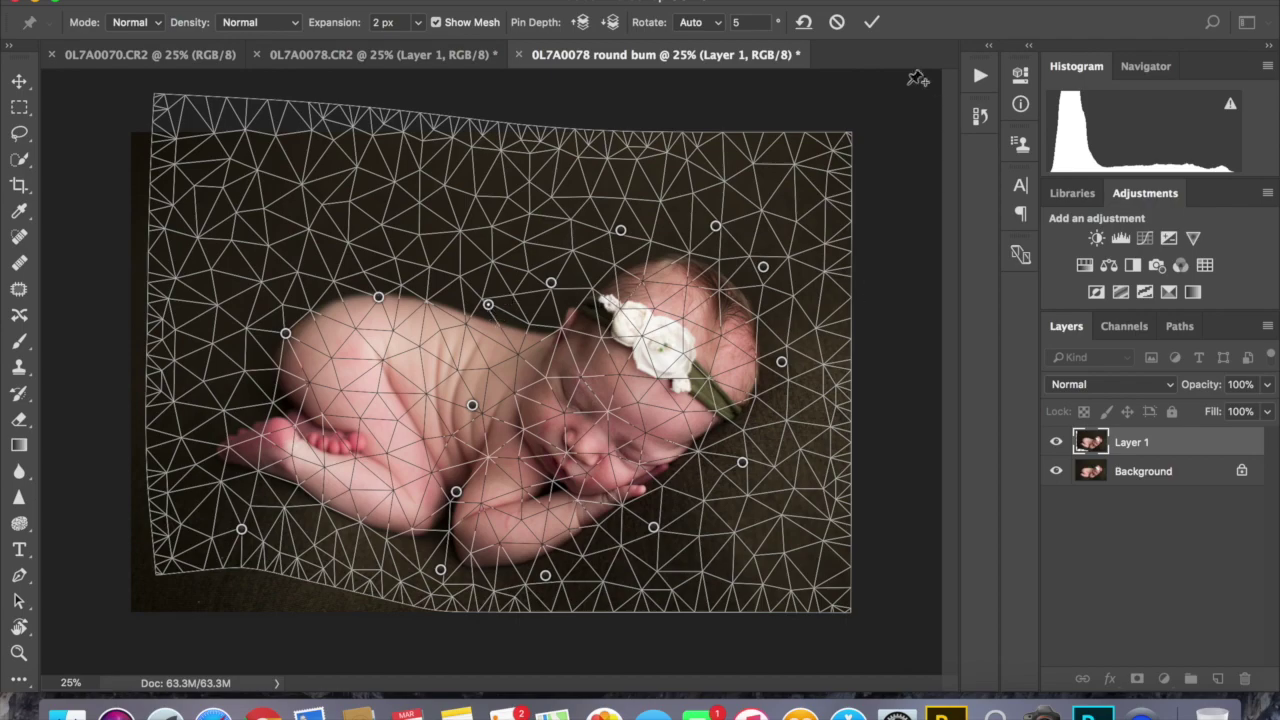
click(869, 24)
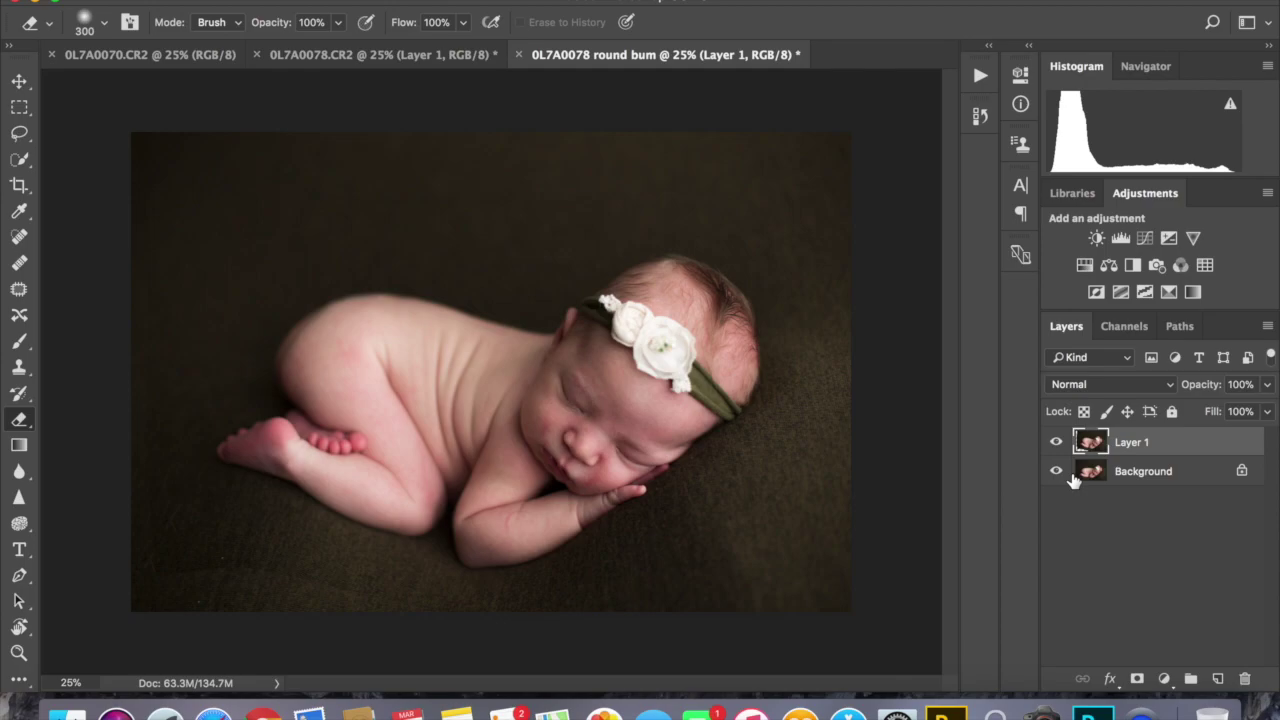
- Toggle the visibility of Layer 1 to compare the warped pose with the original
click(1053, 440)
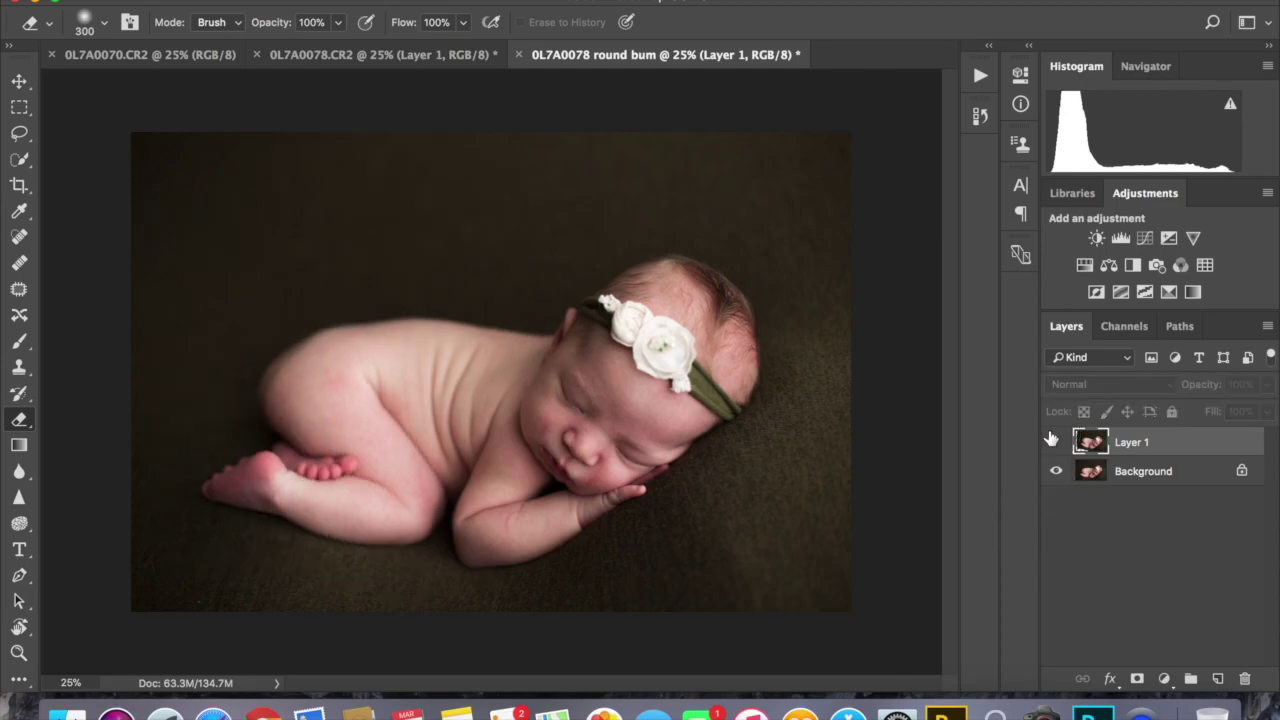
click(1053, 440)
click(1053, 440)
click(1053, 440)
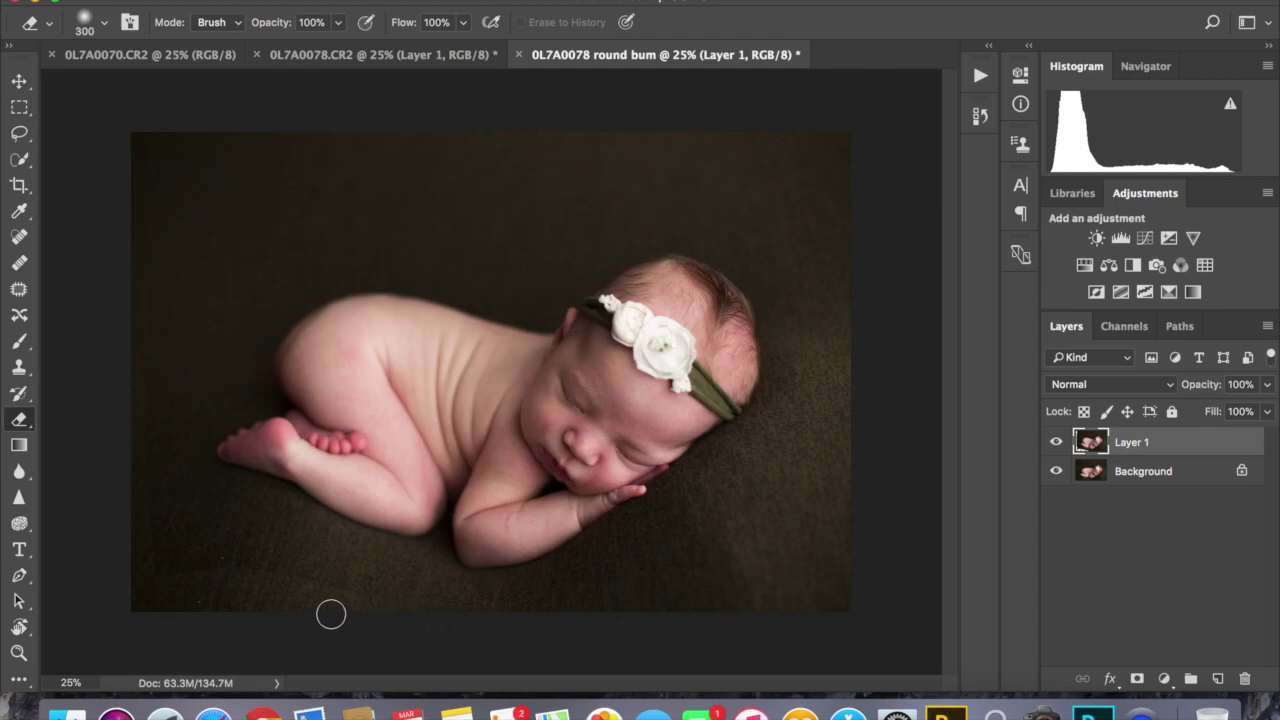
- Erase the shifted edges of Layer 1 on the backdrop below the feet, along the photo's left side and near its lower-right corner
mouse_move(257, 556)
mouse_down()
mouse_move(304, 599)
mouse_move(235, 573)
mouse_move(419, 617)
mouse_move(126, 565)
mouse_up()
key(XF86AudioMute)
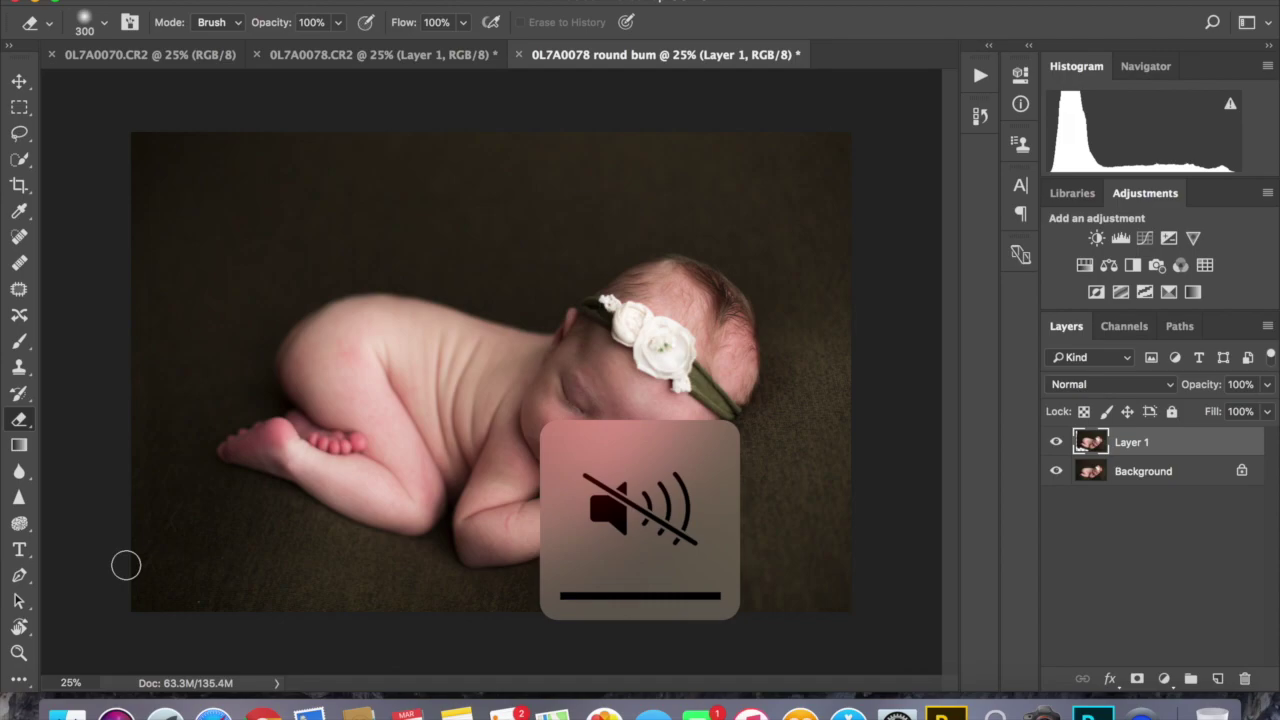
key(XF86AudioMute)
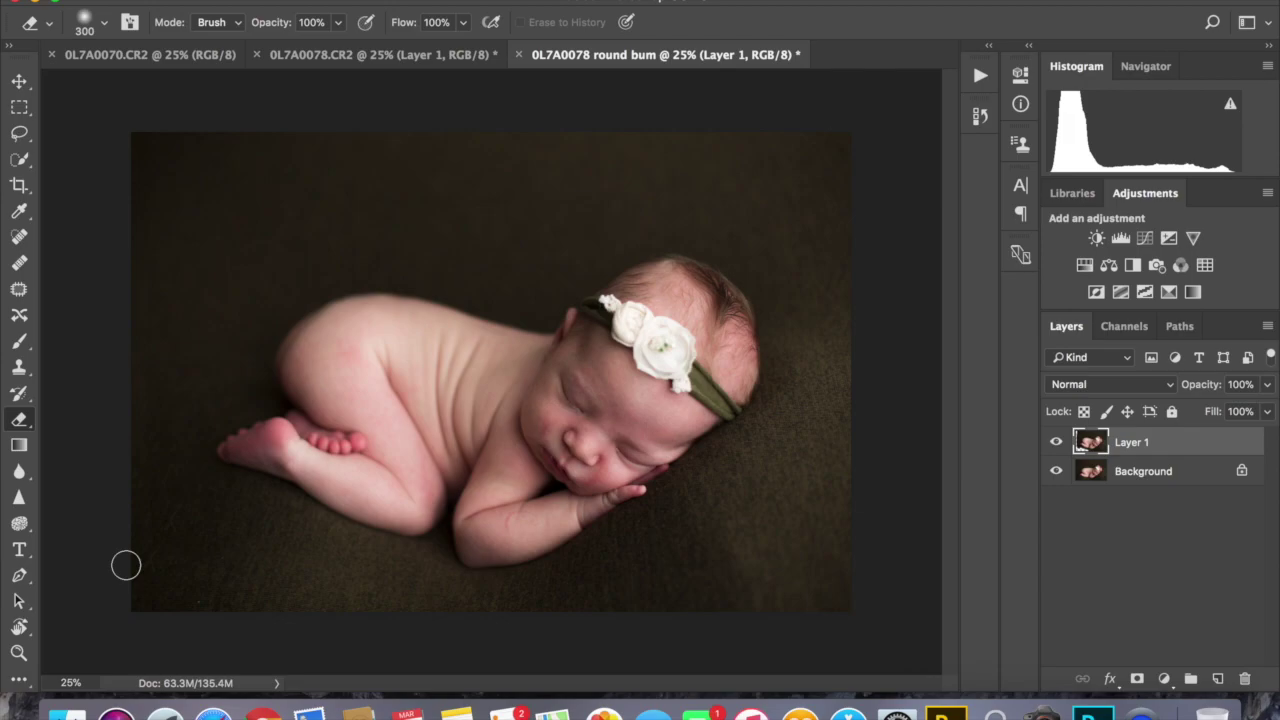
mouse_move(126, 566)
mouse_down()
mouse_move(137, 428)
mouse_move(128, 484)
mouse_move(146, 448)
mouse_move(157, 490)
mouse_move(134, 233)
mouse_move(154, 107)
mouse_up()
mouse_move(803, 591)
mouse_down()
mouse_move(864, 607)
mouse_move(835, 576)
mouse_move(842, 566)
mouse_move(765, 602)
mouse_move(642, 615)
mouse_move(829, 607)
mouse_up()
- Compare Layer 1 with the original by toggling its visibility, and merge it into the Background
click(1057, 443)
click(1058, 446)
click(1058, 446)
click(1058, 446)
key(super+e)
- Duplicate the merged Background layer and open the copy in the Liquify filter
click(488, 1)
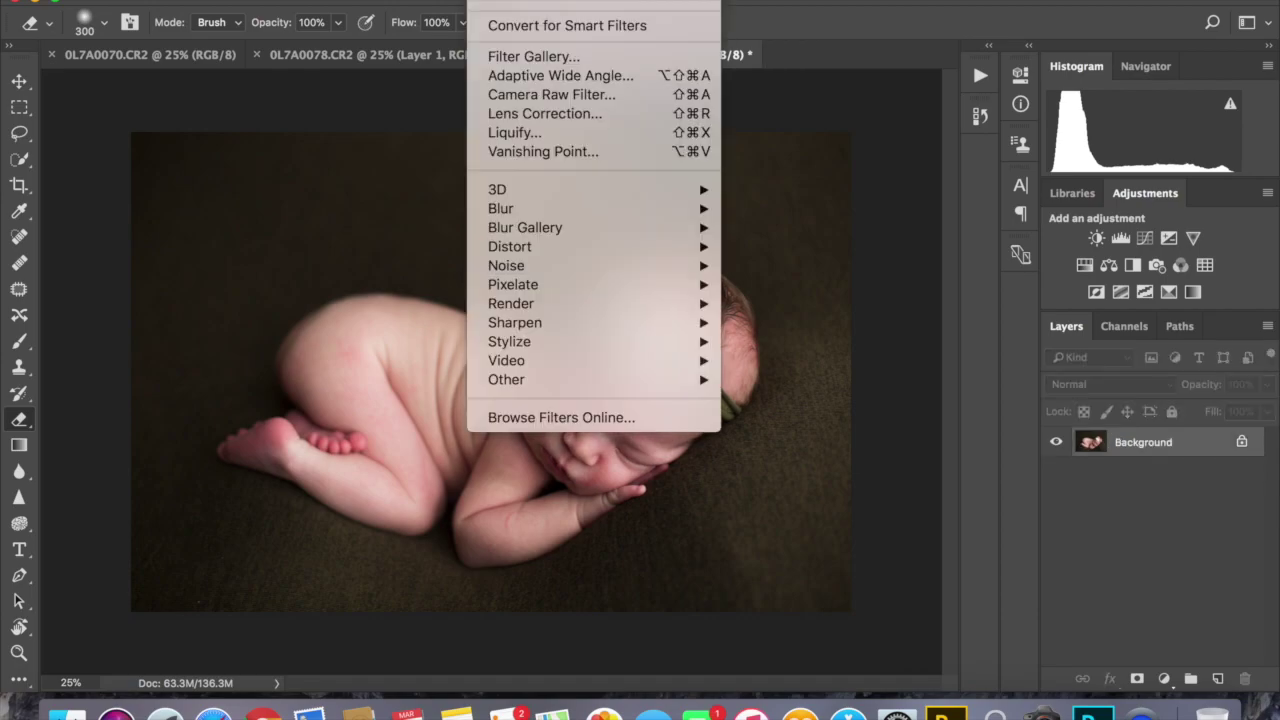
click(510, 3)
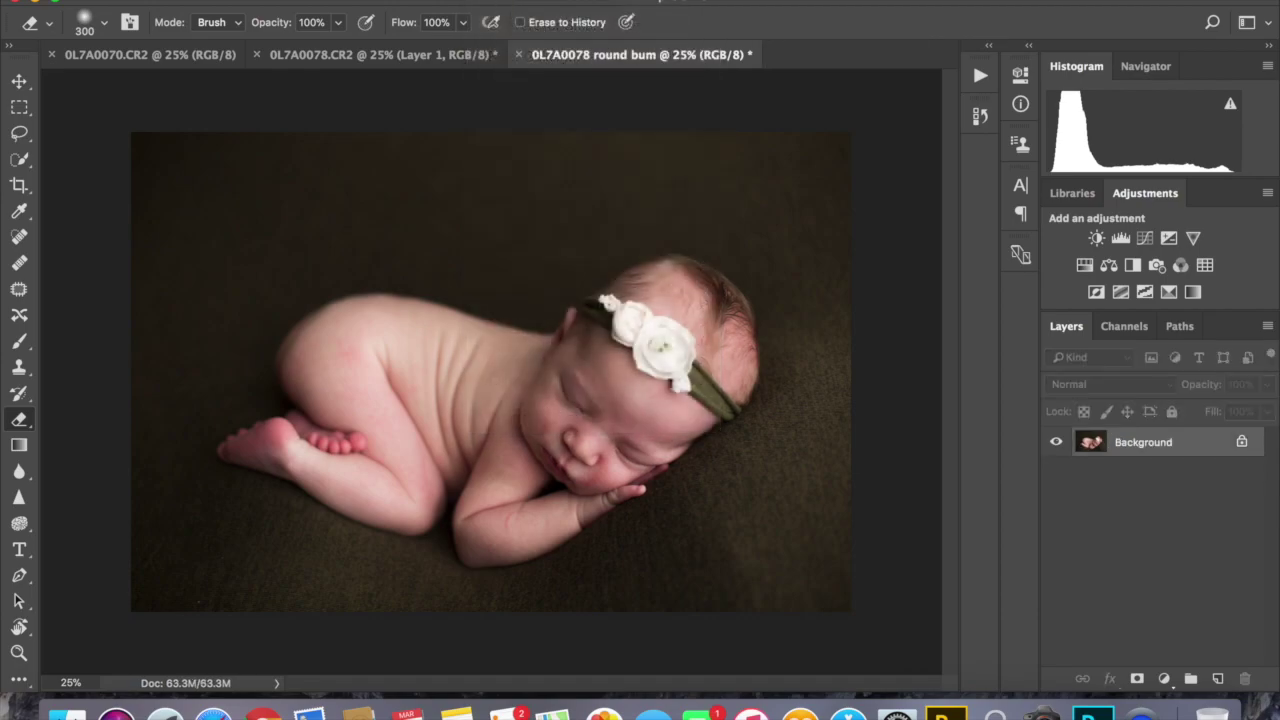
key(super+j)
click(510, 2)
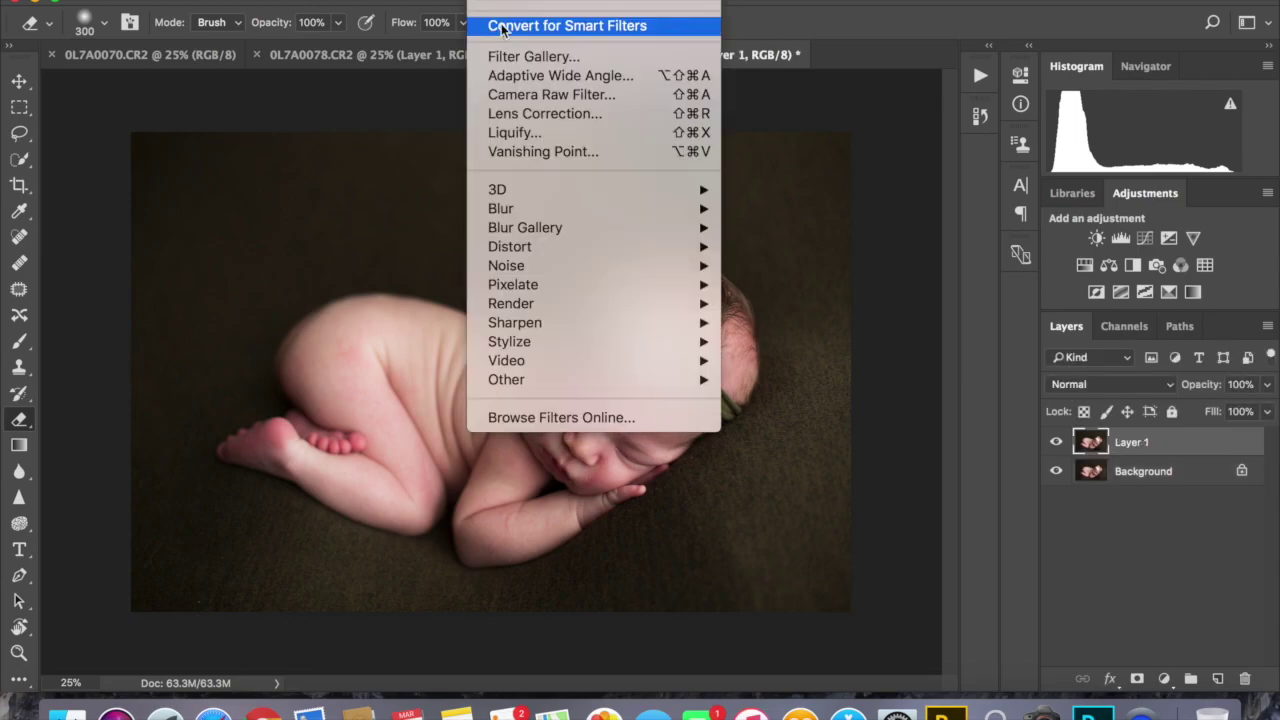
click(511, 137)
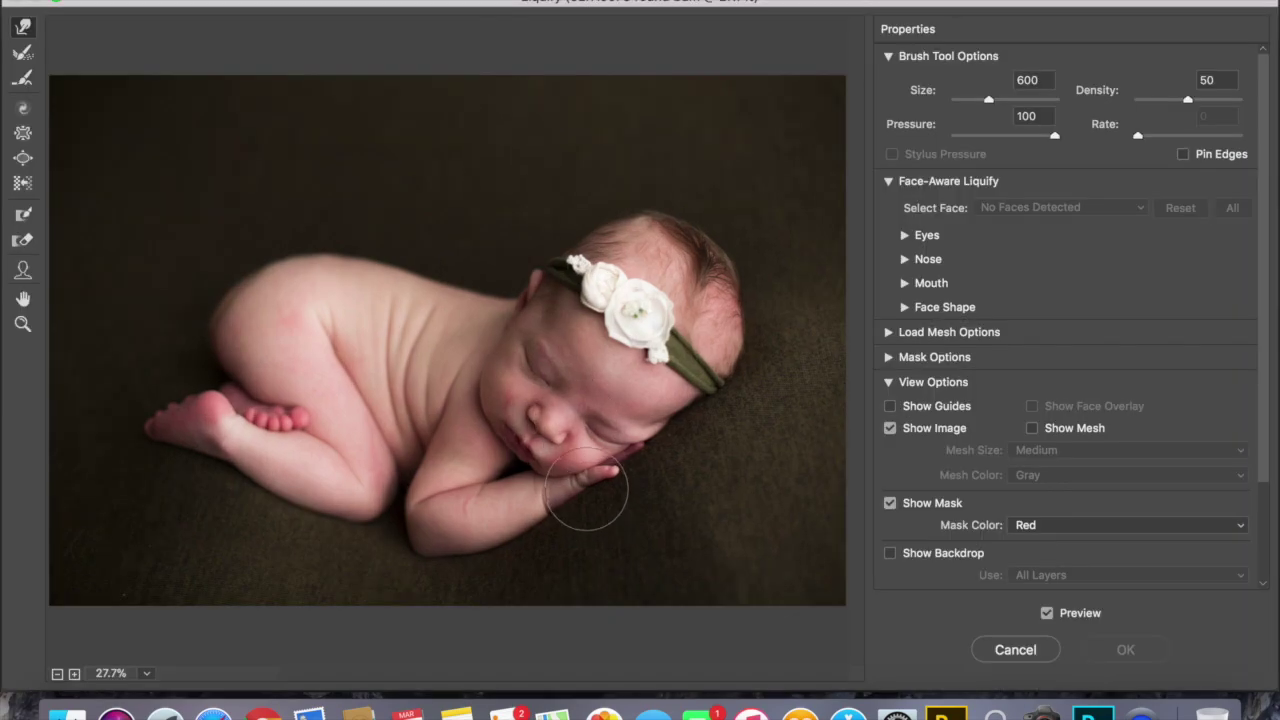
- Set the Liquify brush size to 400 and push the wrist area beneath the baby's cheek outward toward the fingers
key(bracketleft)
key(bracketleft)
key(bracketleft)
key(bracketright)
drag(573, 475, 602, 469)
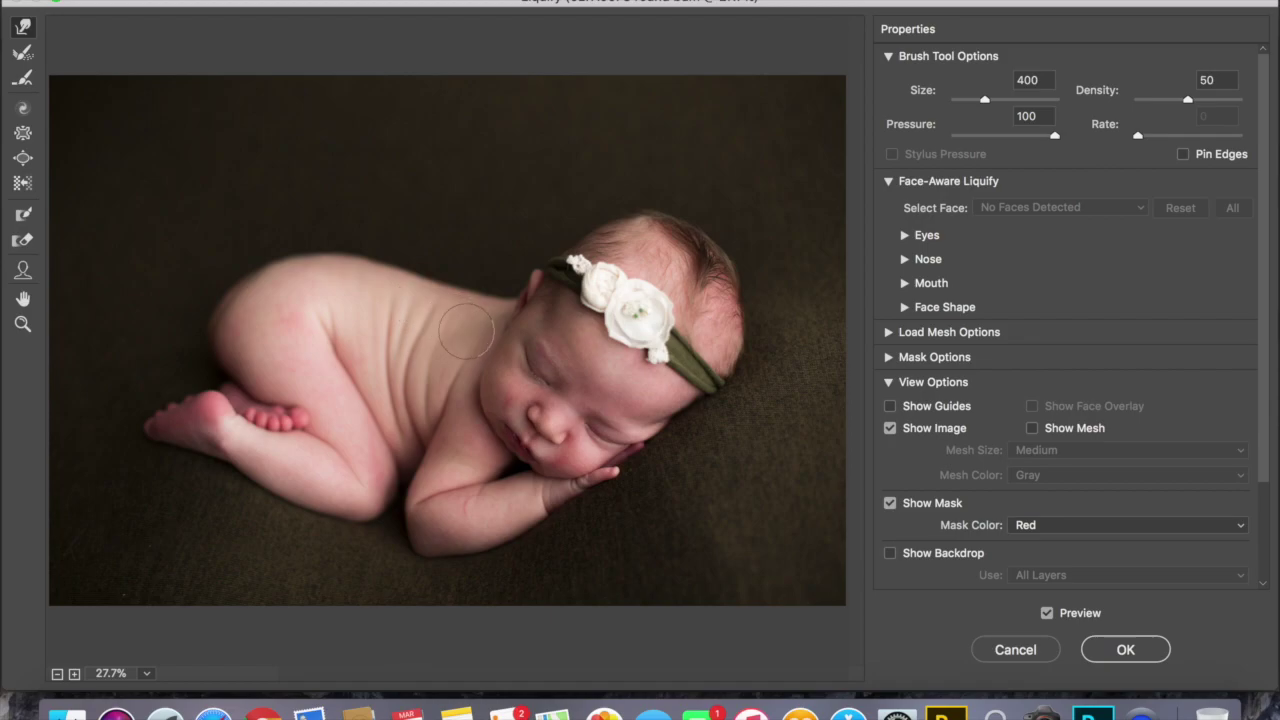
- Reduce the Liquify brush size and smooth the upper outline of the baby's bum with a small push
key(bracketleft)
key(bracketleft)
key(bracketleft)
key(bracketleft)
key(bracketright)
drag(274, 256, 273, 258)
- Nudge the back and top of the baby's head outline with a size 700 Liquify brush, and apply the filter
key(bracketright)
key(bracketright)
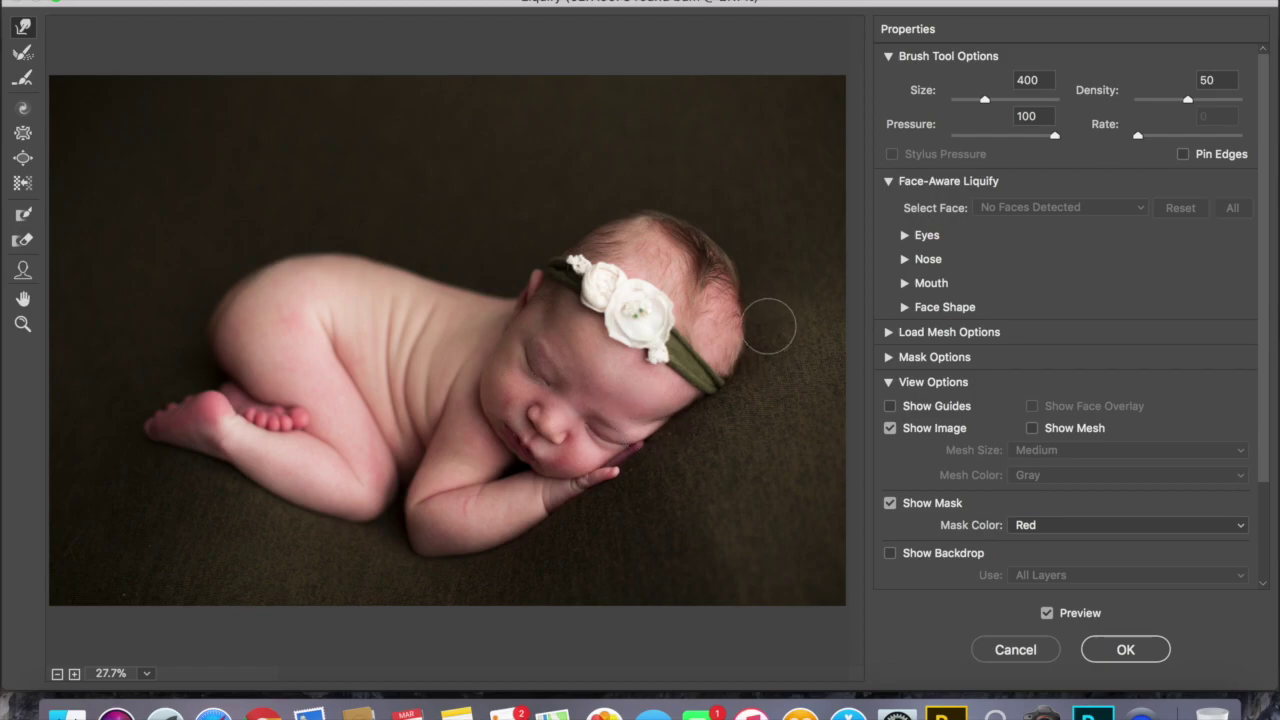
key(bracketright)
key(bracketright)
key(bracketright)
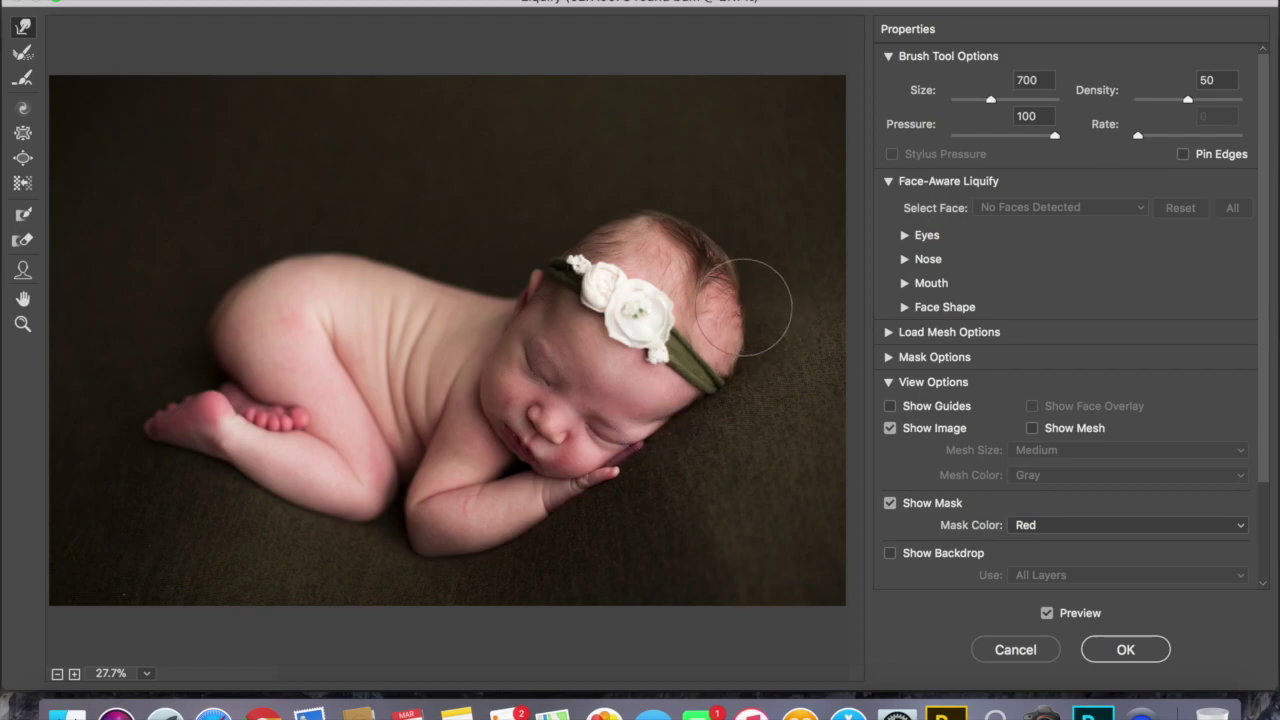
drag(743, 307, 747, 308)
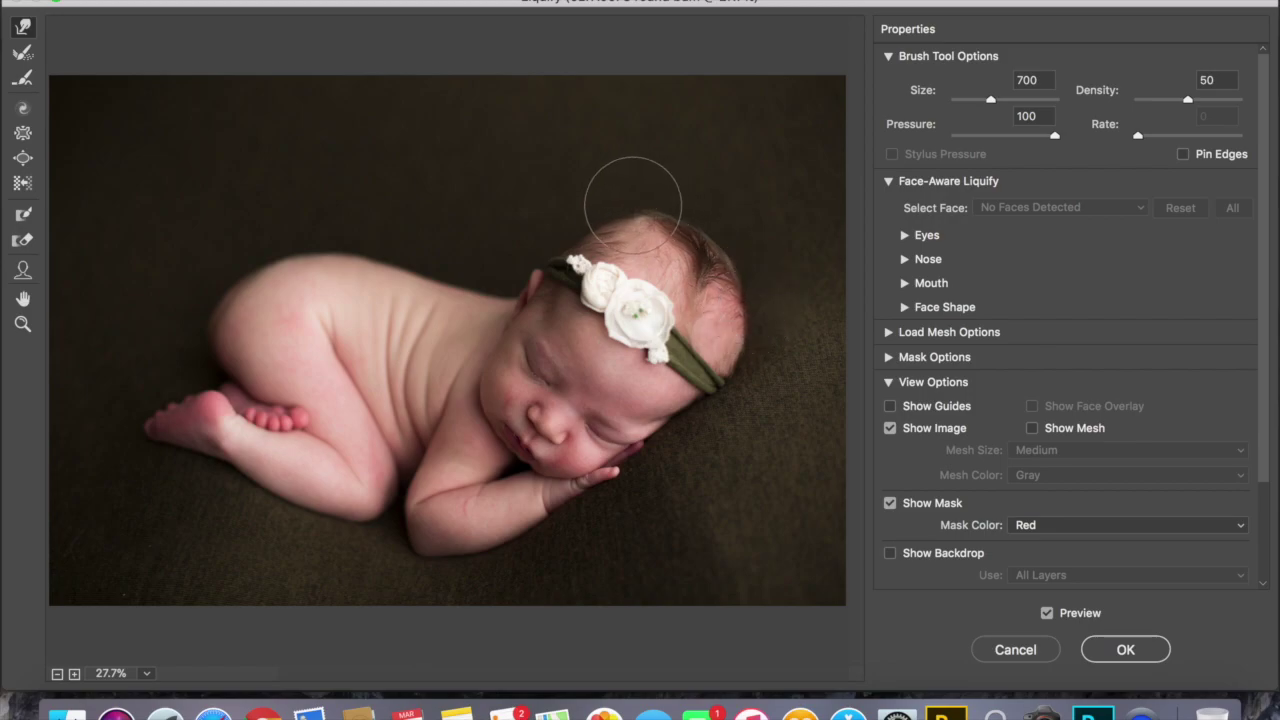
mouse_move(656, 217)
mouse_down()
mouse_move(651, 206)
mouse_move(650, 219)
mouse_up()
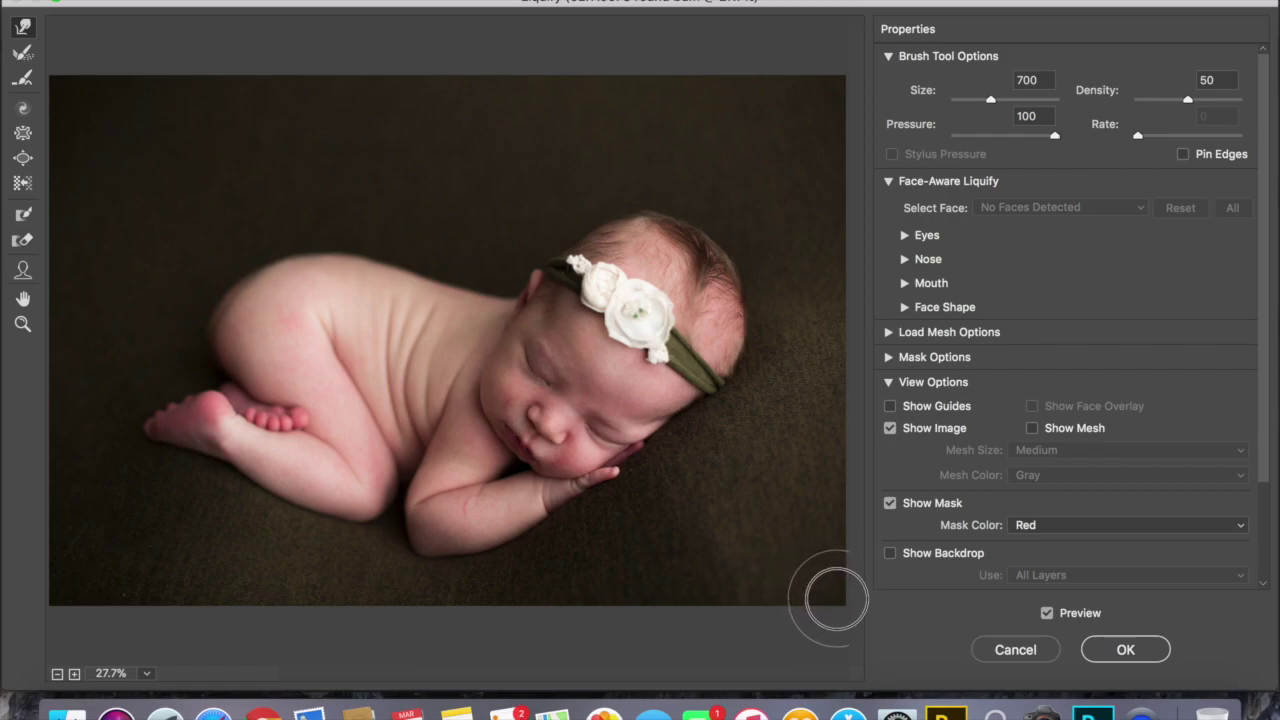
click(1132, 649)
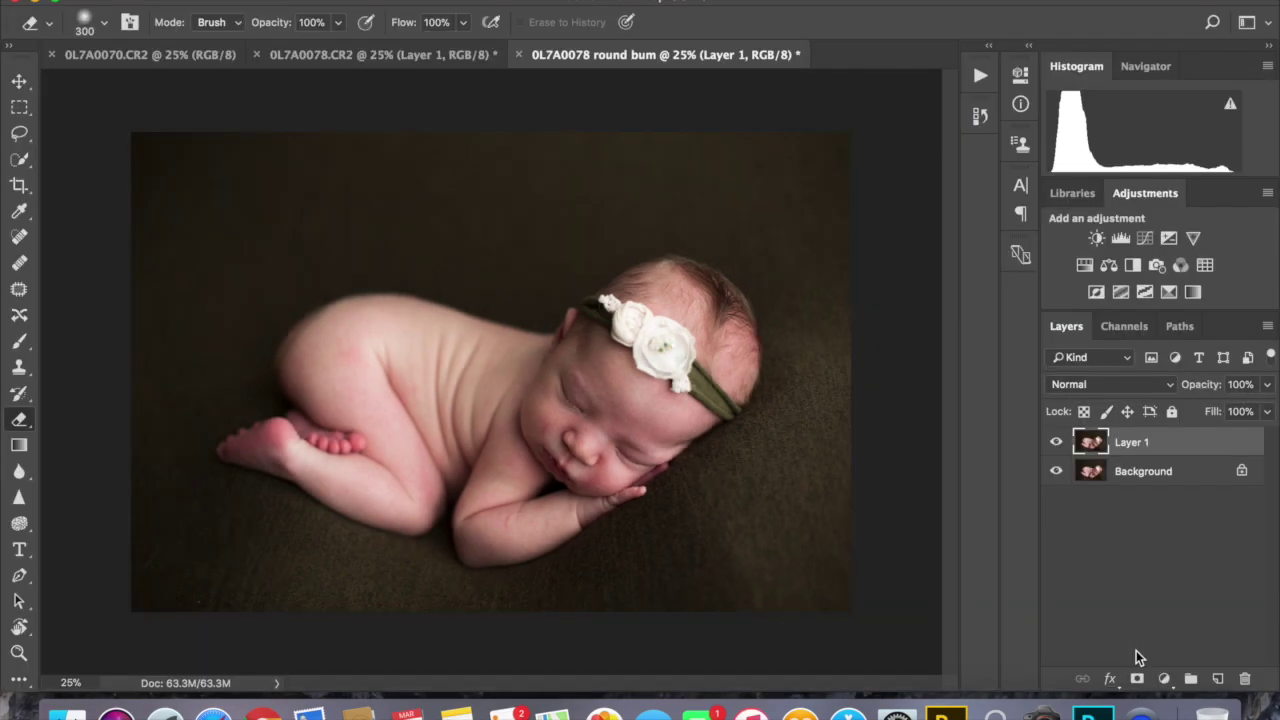
- Compare Layer 1 with the original by toggling its visibility, and undo its merge into the Background
click(1057, 443)
click(1057, 443)
click(1057, 443)
click(1057, 443)
key(super+e)
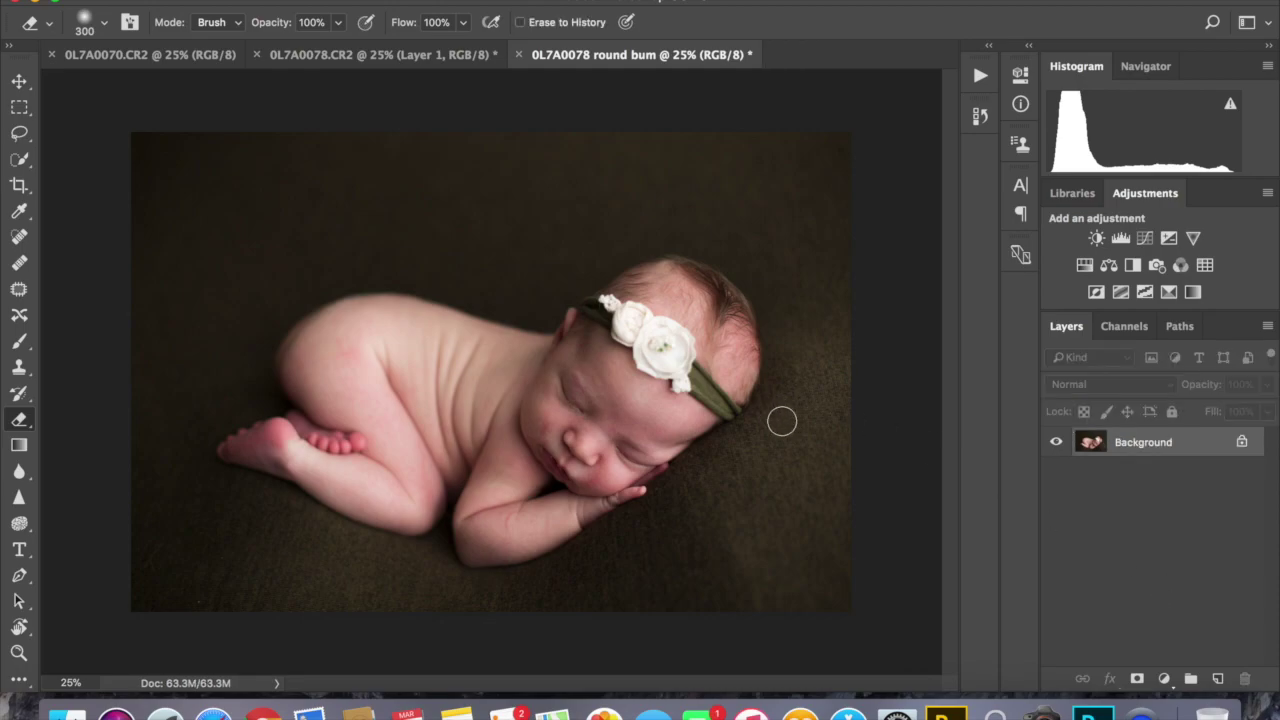
key(super+z)
- Use the Patch tool on Layer 1 to replace the blotchy skin on the cheek beside the nose with cleaner skin
key(super+equal)
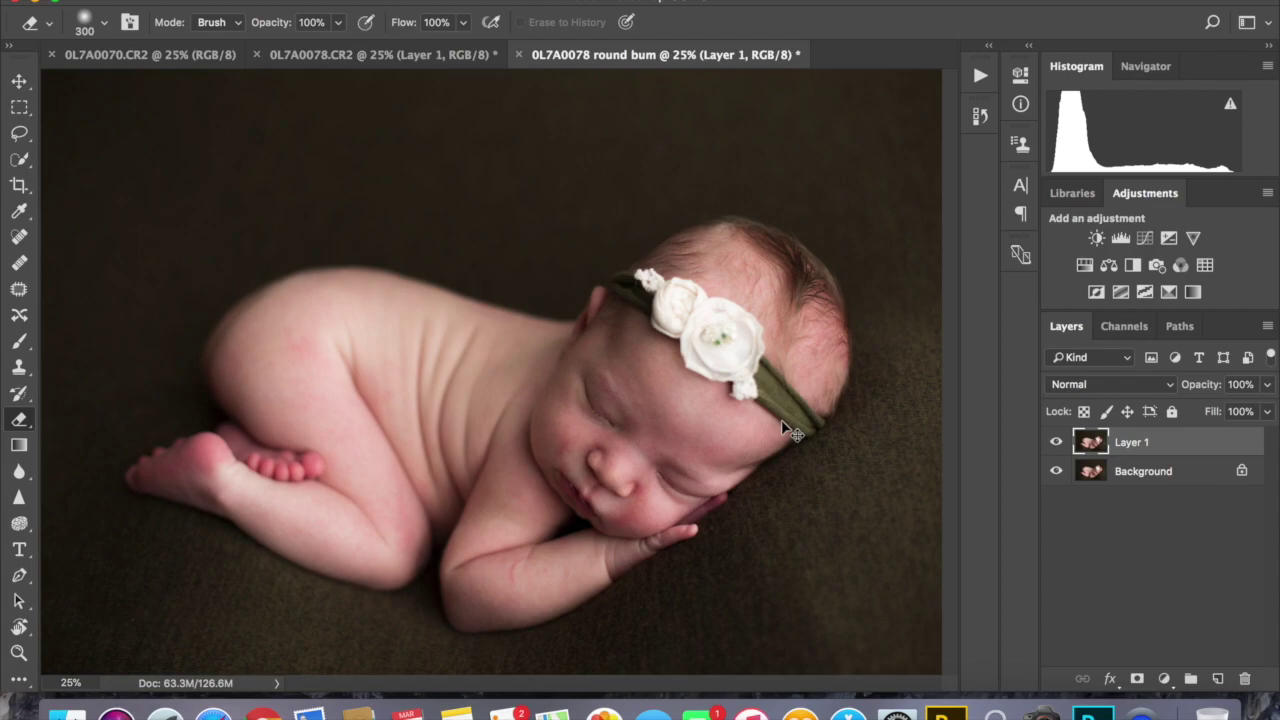
key(super+equal)
key(j)
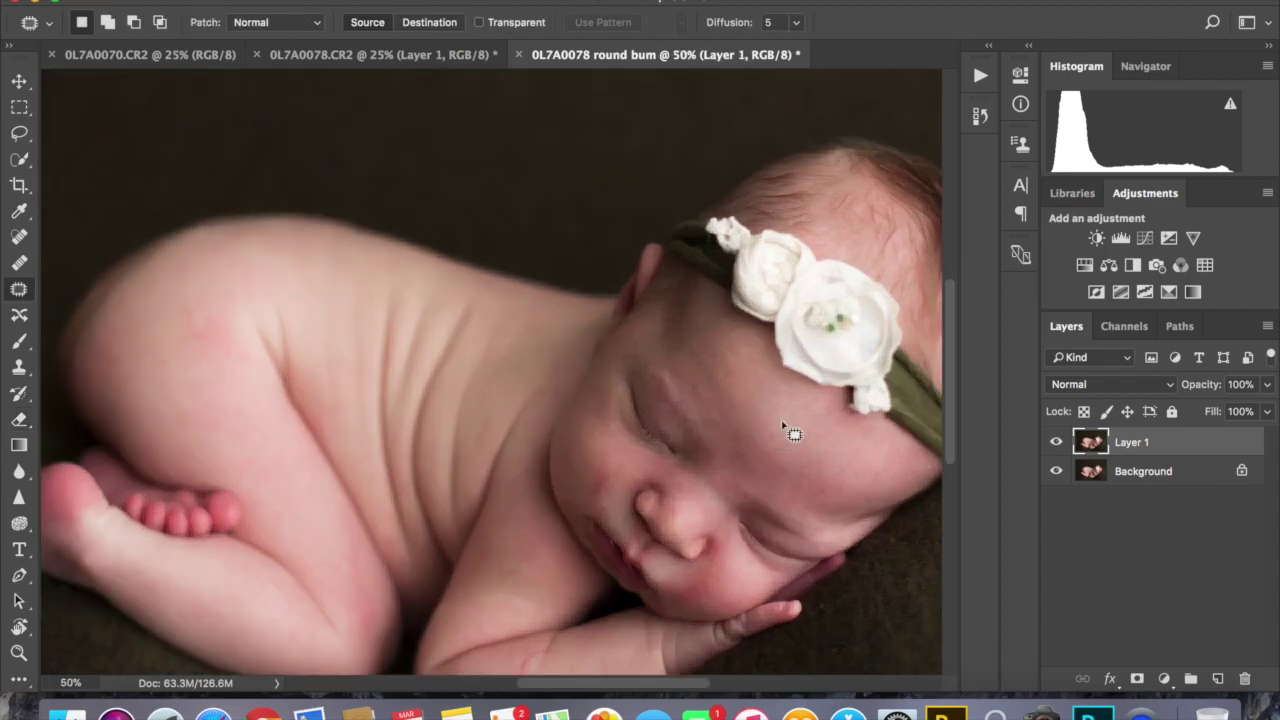
mouse_move(616, 480)
mouse_down()
mouse_move(588, 506)
mouse_move(612, 499)
mouse_move(582, 450)
mouse_up()
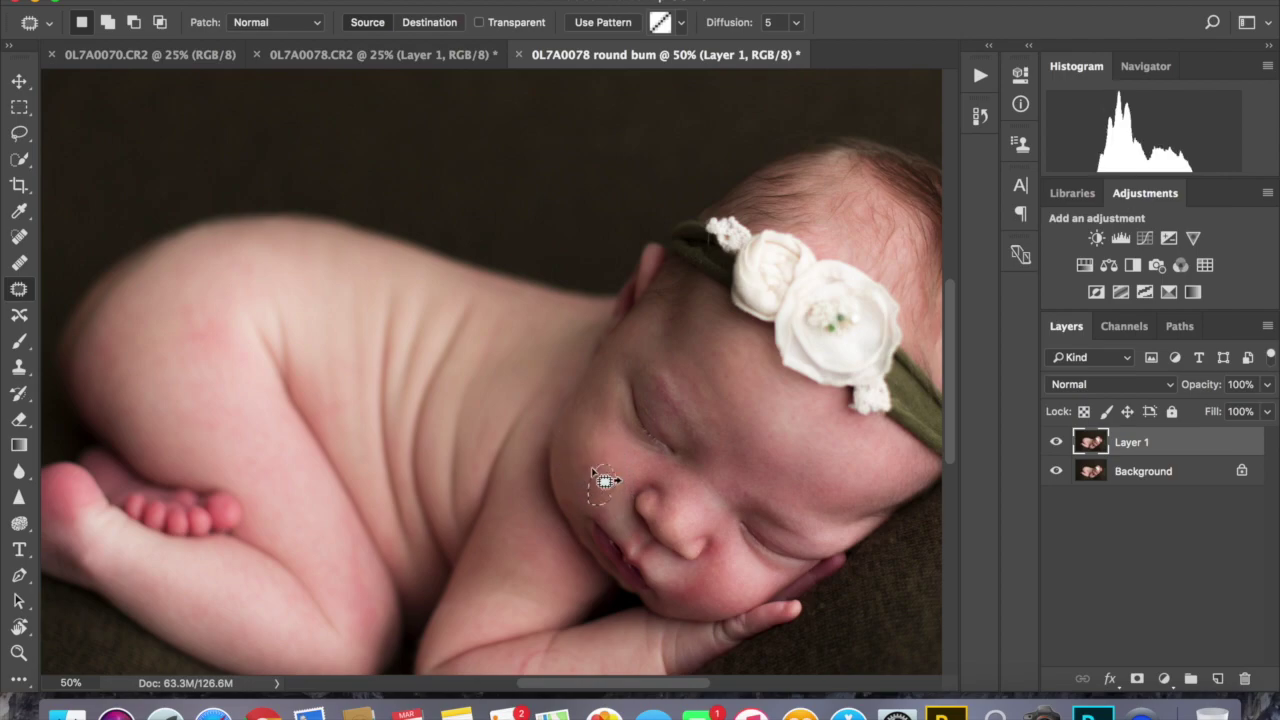
mouse_move(612, 508)
mouse_down()
mouse_move(591, 518)
mouse_move(608, 526)
mouse_move(614, 513)
mouse_move(602, 480)
mouse_up()
- Patch the red area on the baby's lower cheek beside the mouth and a small spot on the upper cheek
mouse_move(648, 538)
mouse_down()
mouse_move(631, 534)
mouse_move(635, 550)
mouse_move(628, 524)
mouse_move(647, 565)
mouse_move(665, 560)
mouse_move(680, 606)
mouse_move(722, 592)
mouse_move(737, 608)
mouse_up()
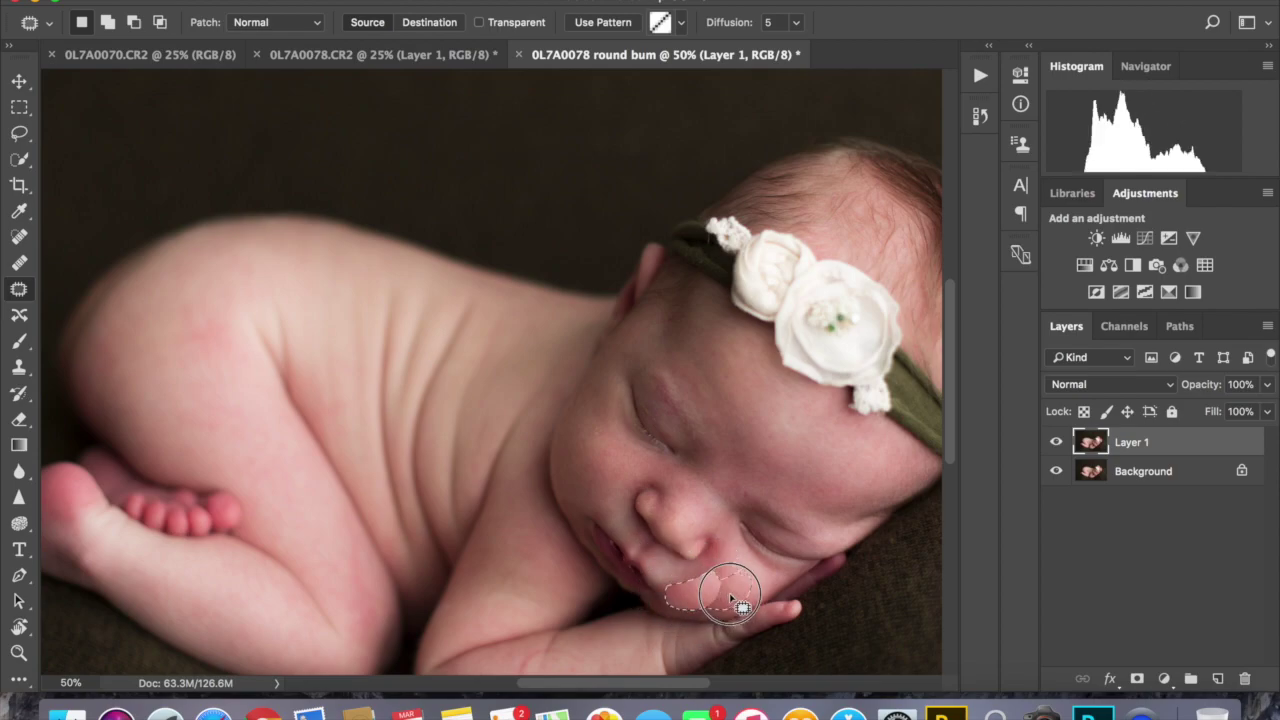
click(716, 541)
mouse_move(715, 538)
mouse_down()
mouse_move(706, 546)
mouse_move(724, 579)
mouse_move(734, 567)
mouse_move(739, 579)
mouse_move(721, 595)
mouse_move(724, 568)
mouse_move(657, 586)
mouse_move(720, 614)
mouse_move(714, 600)
mouse_move(730, 592)
mouse_up()
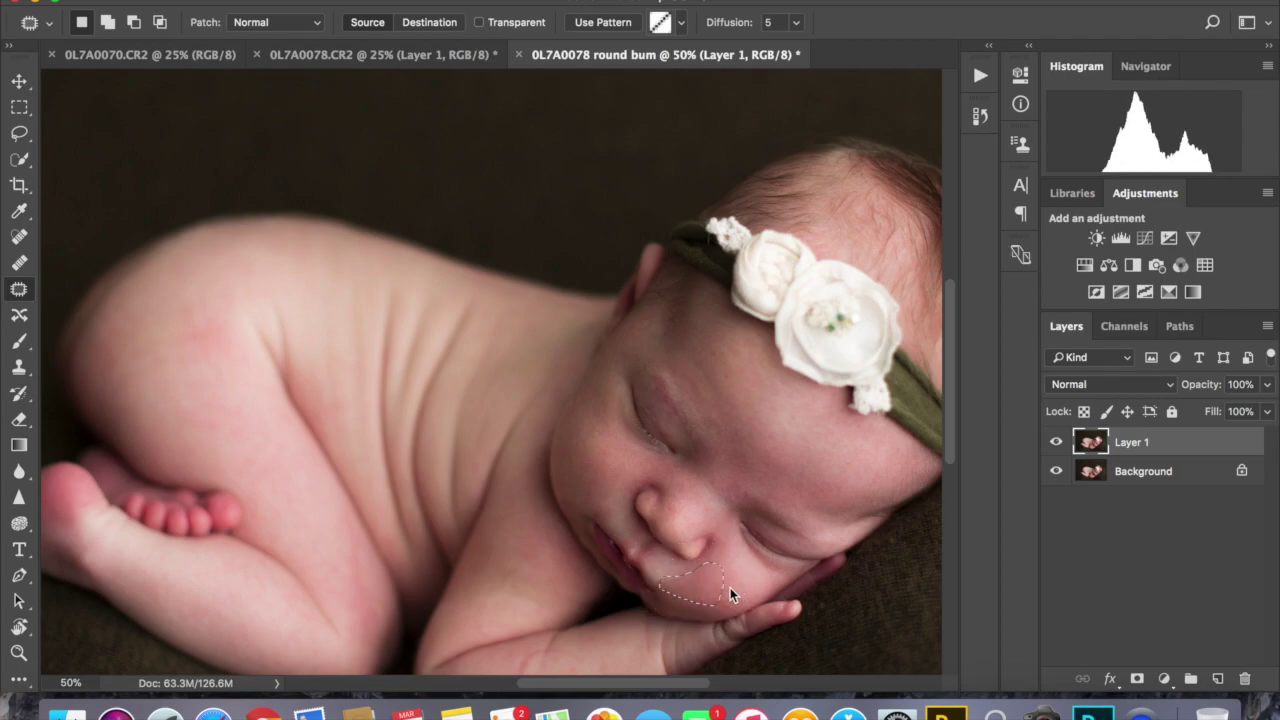
scroll(690, 455, down, 5)
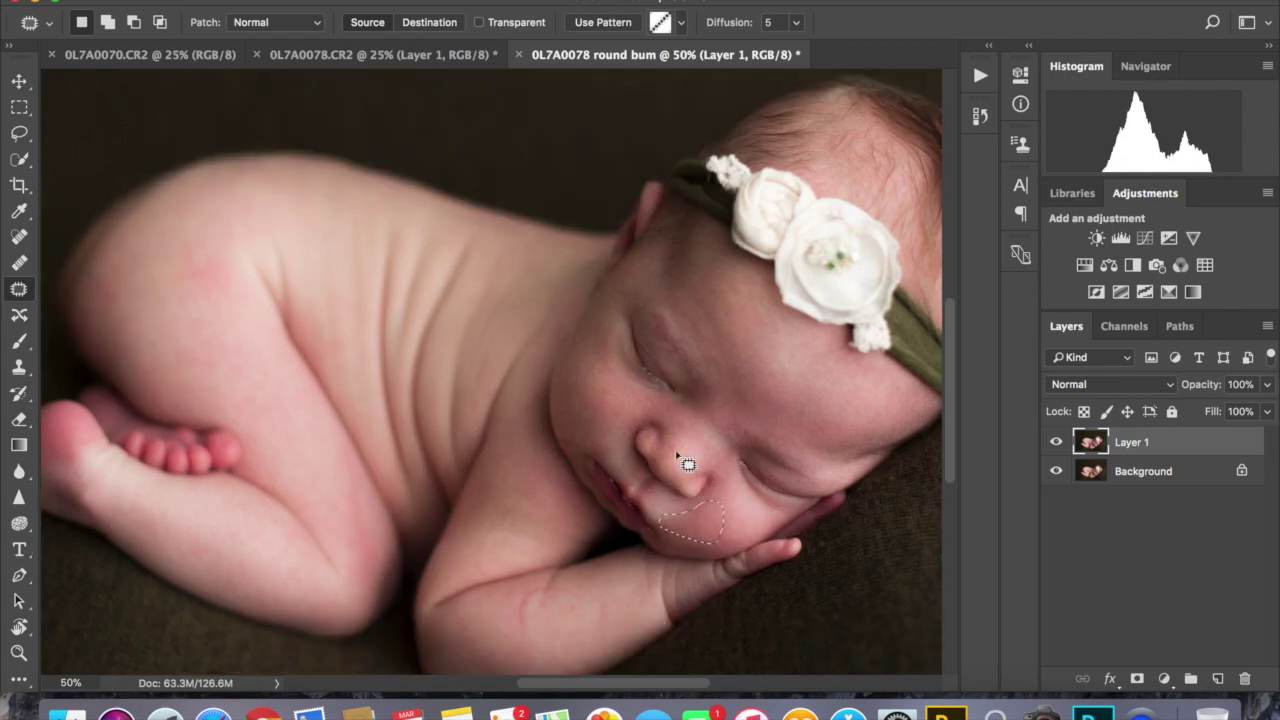
mouse_move(573, 280)
mouse_down()
mouse_move(564, 306)
mouse_move(590, 297)
mouse_move(584, 306)
mouse_move(576, 275)
mouse_move(570, 318)
mouse_up()
- Patch the red marks on the baby's forearm with clean neighbouring skin, and clear the selection
scroll(572, 322, down, 4)
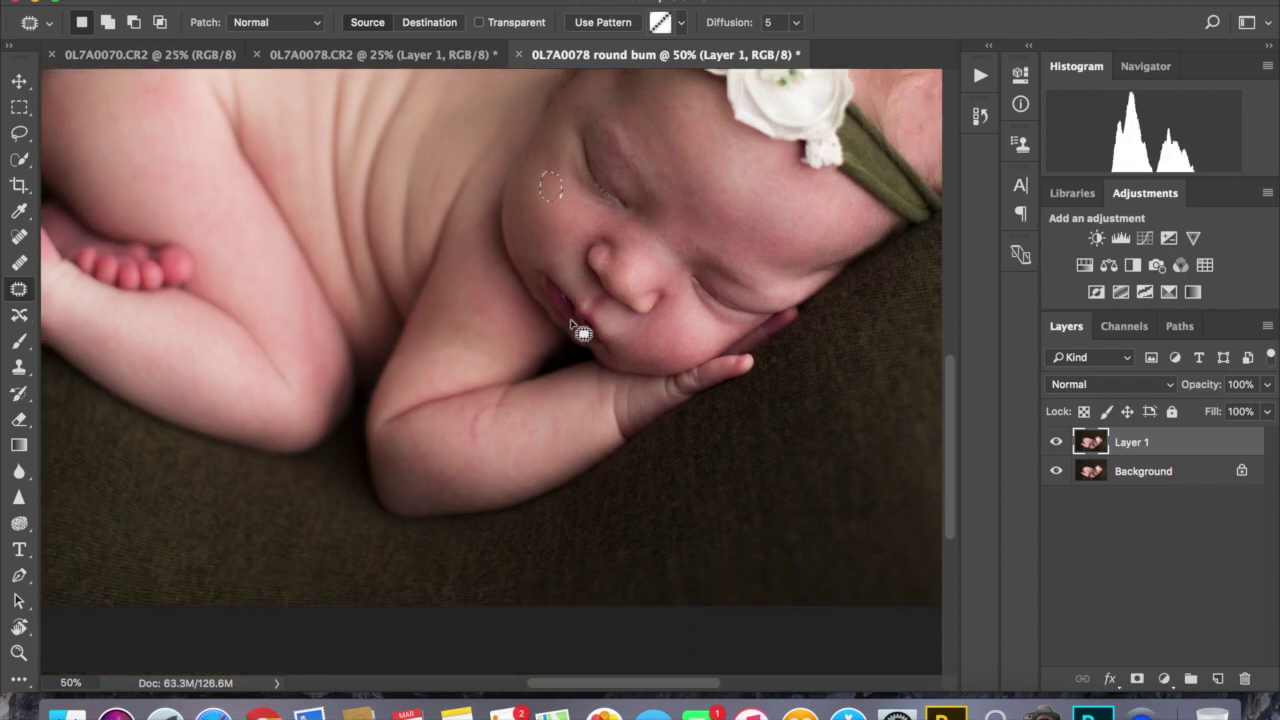
mouse_move(492, 404)
mouse_down()
mouse_move(471, 423)
mouse_move(491, 457)
mouse_move(496, 397)
mouse_move(457, 431)
mouse_up()
mouse_move(510, 399)
mouse_down()
mouse_move(498, 396)
mouse_move(500, 416)
mouse_move(511, 412)
mouse_move(500, 404)
mouse_move(539, 401)
mouse_move(516, 400)
mouse_move(540, 437)
mouse_move(549, 423)
mouse_move(533, 426)
mouse_move(522, 455)
mouse_up()
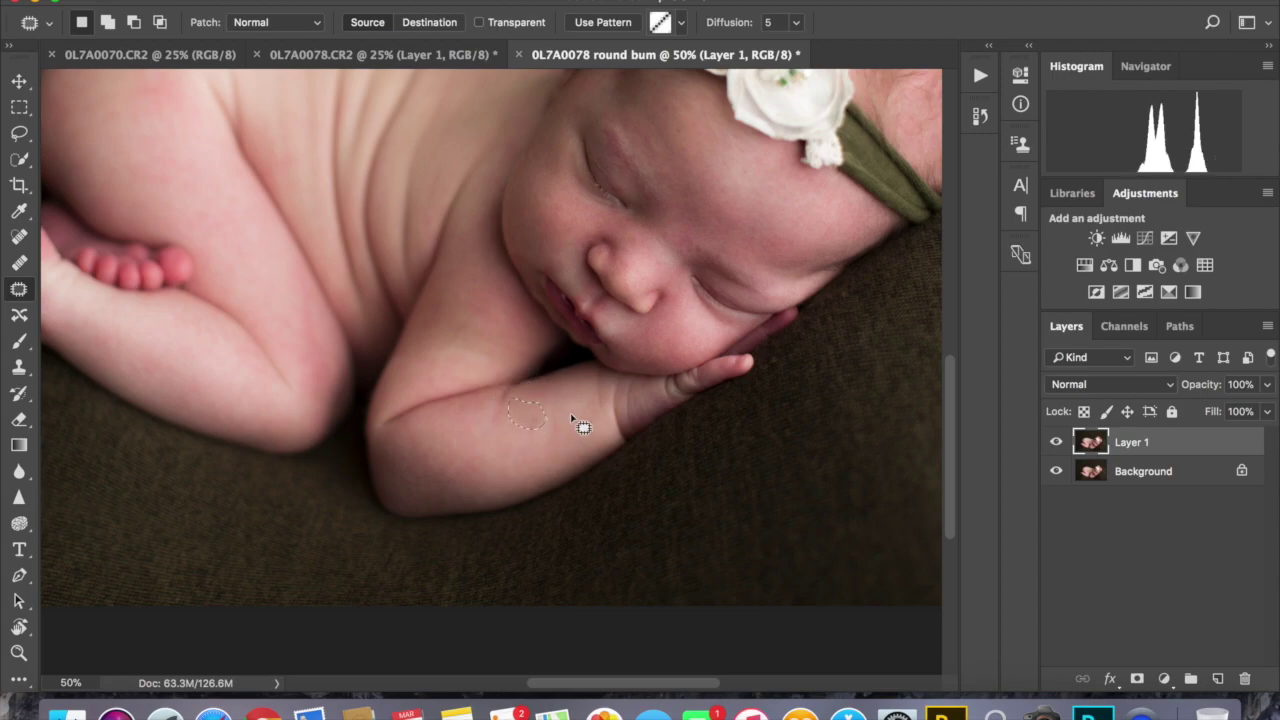
mouse_move(571, 412)
mouse_down()
mouse_move(526, 412)
mouse_move(515, 436)
mouse_move(577, 448)
mouse_up()
mouse_move(550, 434)
mouse_down()
mouse_move(513, 473)
mouse_move(538, 429)
mouse_move(538, 464)
mouse_move(577, 454)
mouse_move(522, 463)
mouse_up()
key(super+d)
key(super+d)
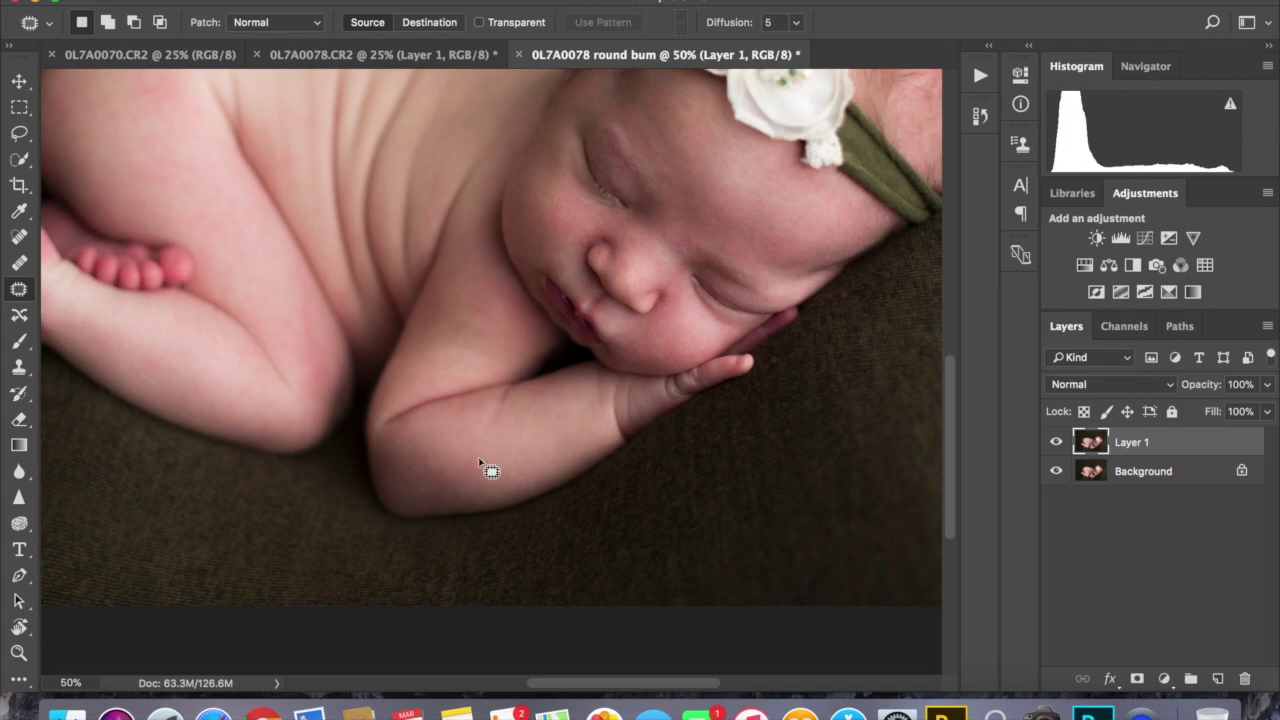
- Patch the reddish strip along the baby's thigh above the knee with cleaner leg skin, and deselect it
scroll(490, 470, up, 5)
mouse_move(318, 470)
mouse_down()
mouse_move(288, 447)
mouse_move(291, 511)
mouse_move(302, 535)
mouse_move(328, 531)
mouse_move(330, 509)
mouse_move(250, 439)
mouse_up()
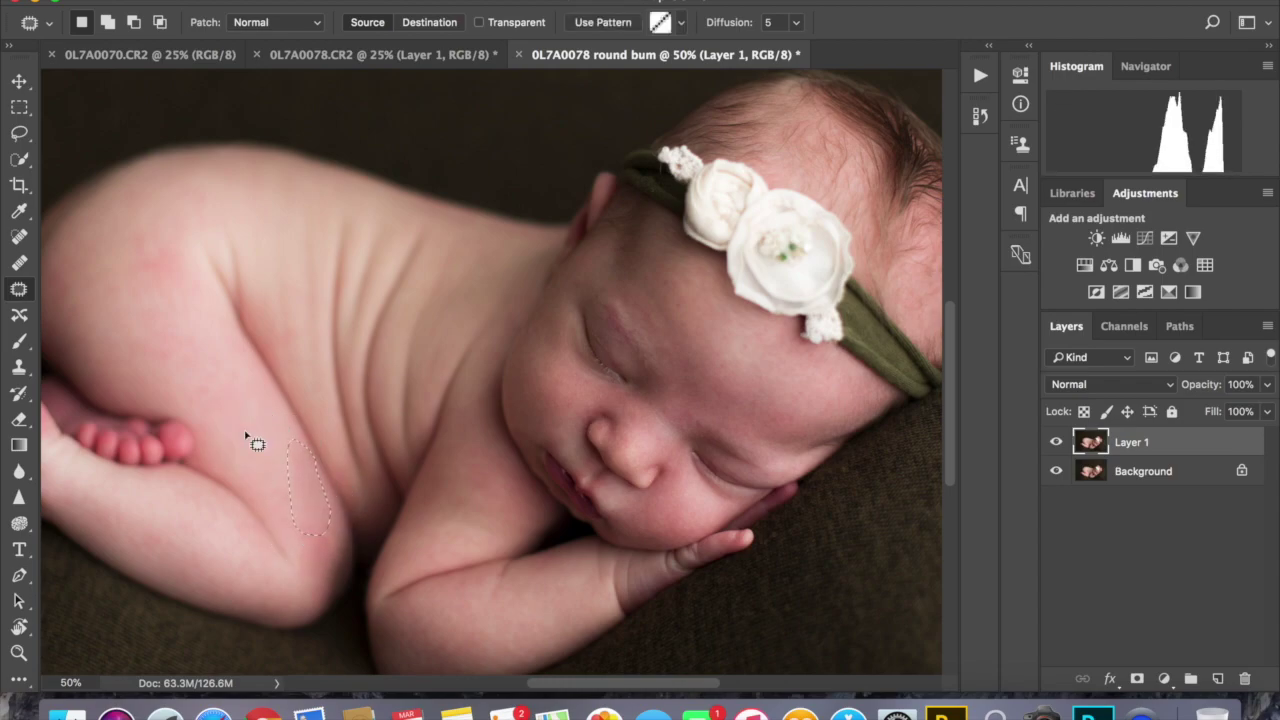
key(super+d)
- Review the patched skin across the whole photo, and merge Layer 1 into the Background
scroll(250, 442, left, 3)
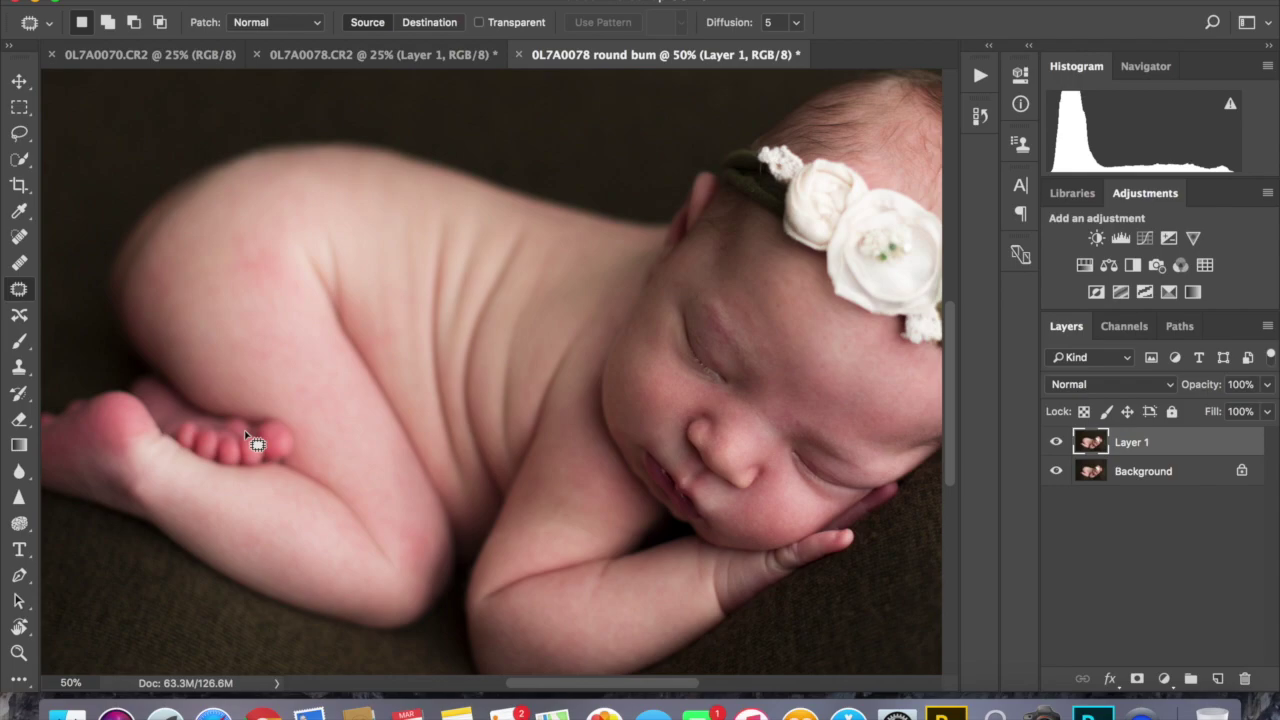
scroll(250, 442, right, 4)
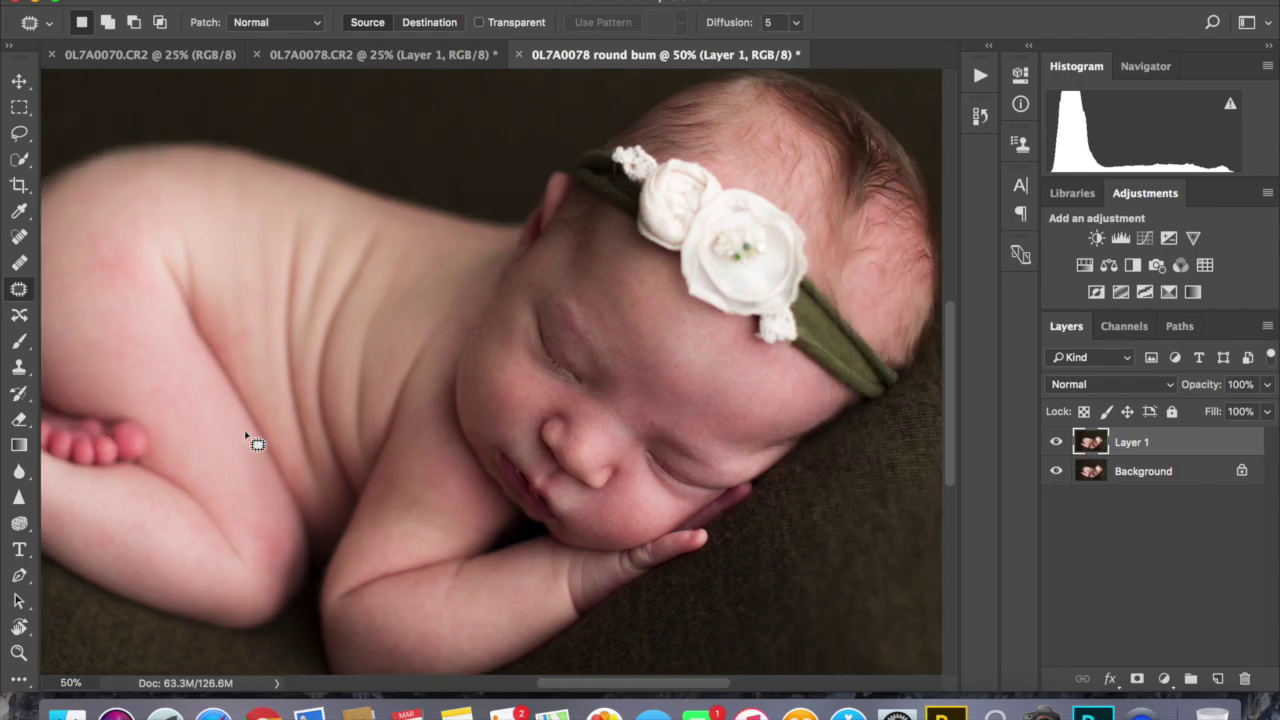
scroll(255, 443, right, 2)
key(super+minus)
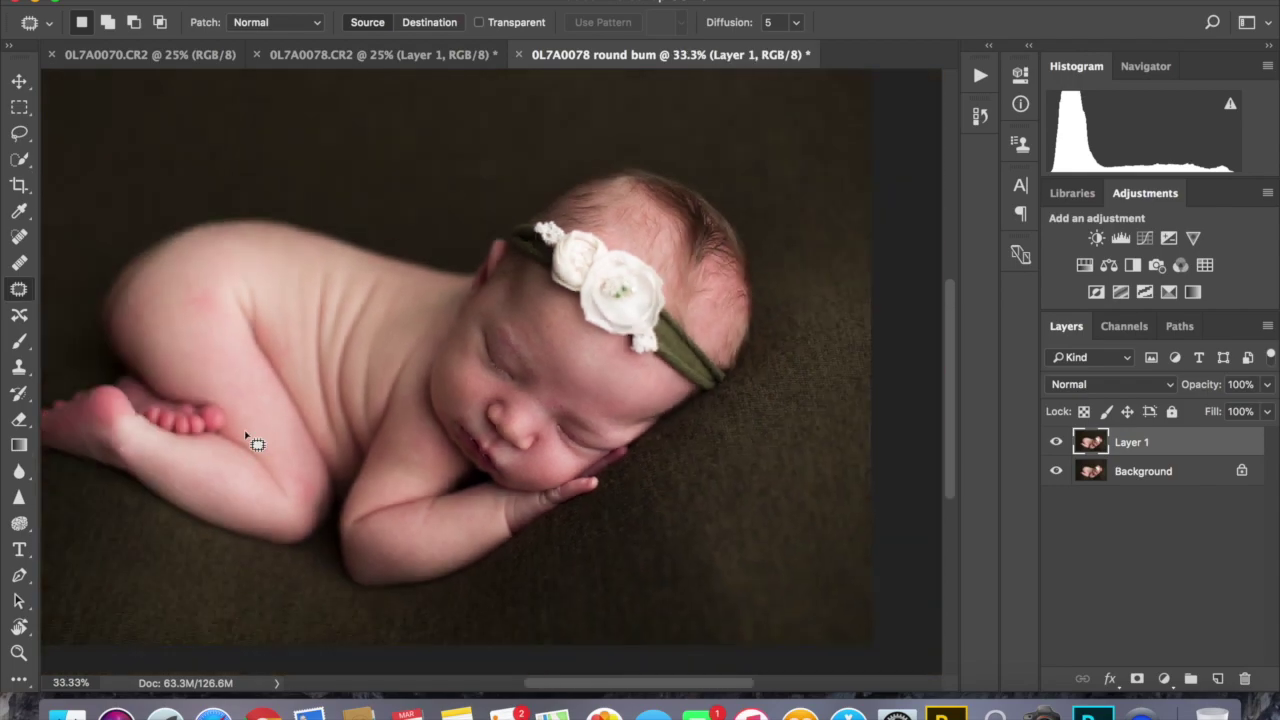
key(super+minus)
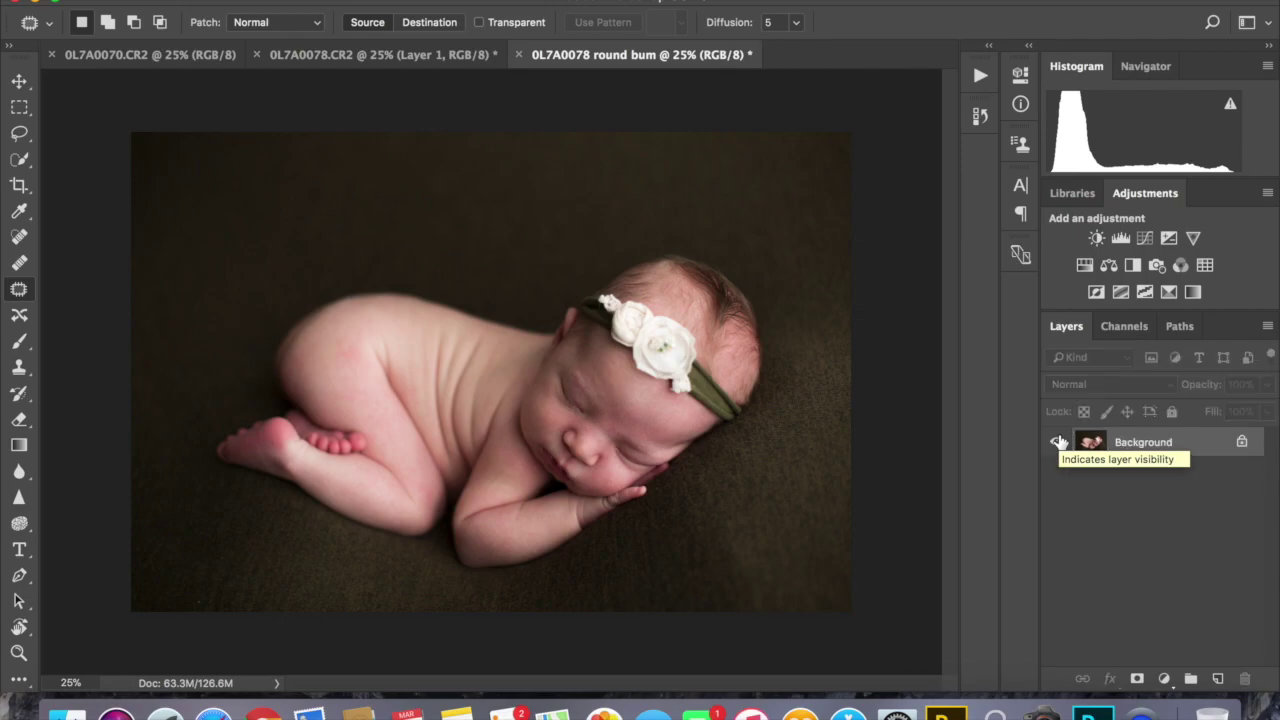
key(BackSpace)
- Stop the Skin: Foundation Strong action and run Skin: Foundation Medium on the Background instead
click(980, 75)
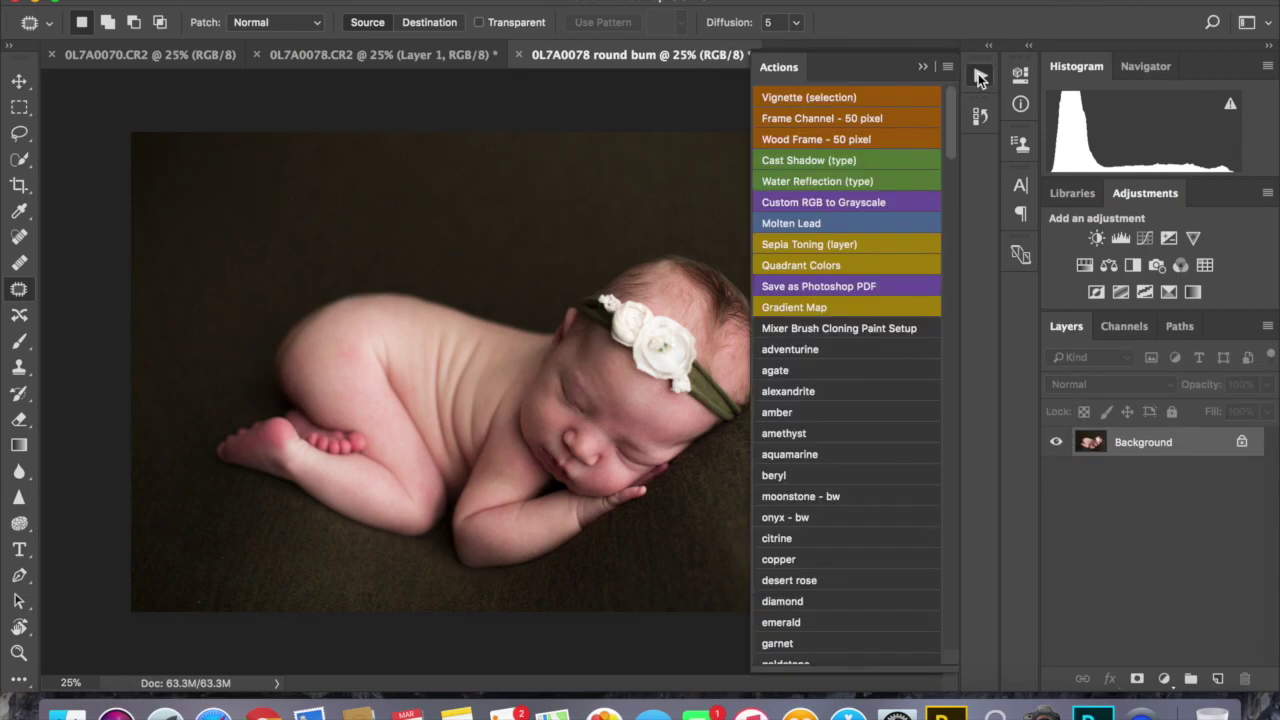
scroll(814, 352, down, 12)
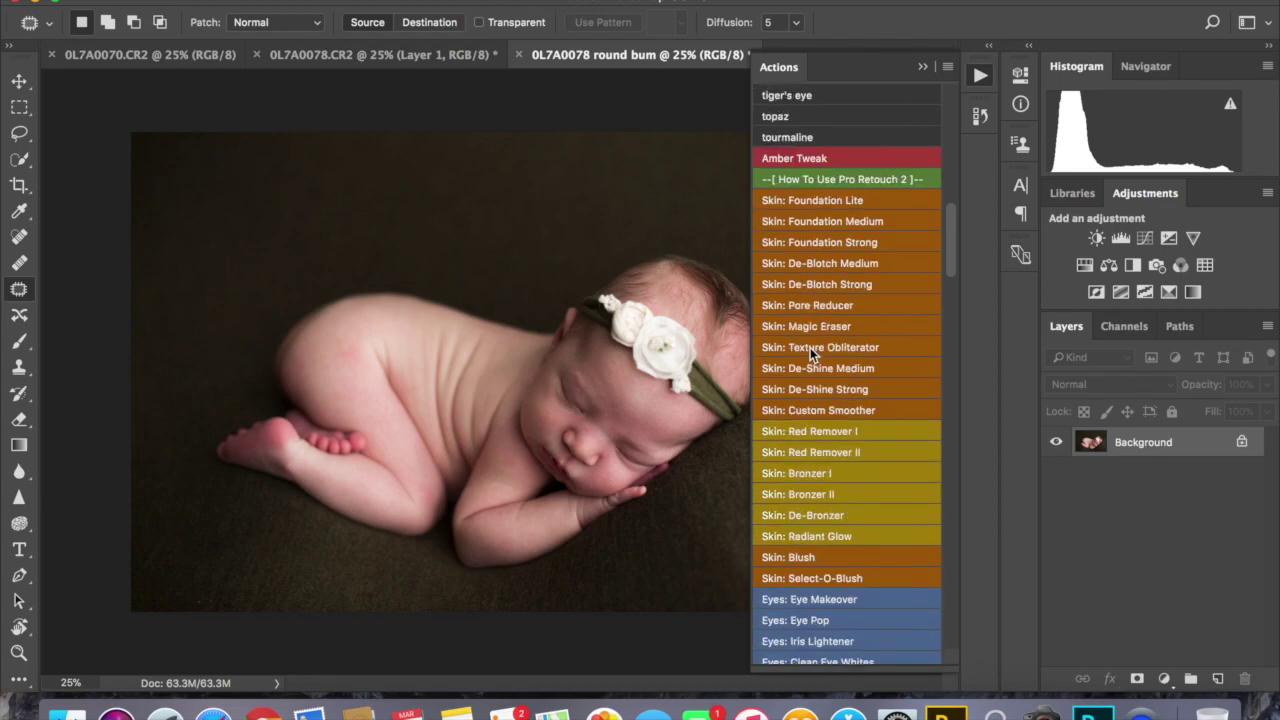
click(829, 245)
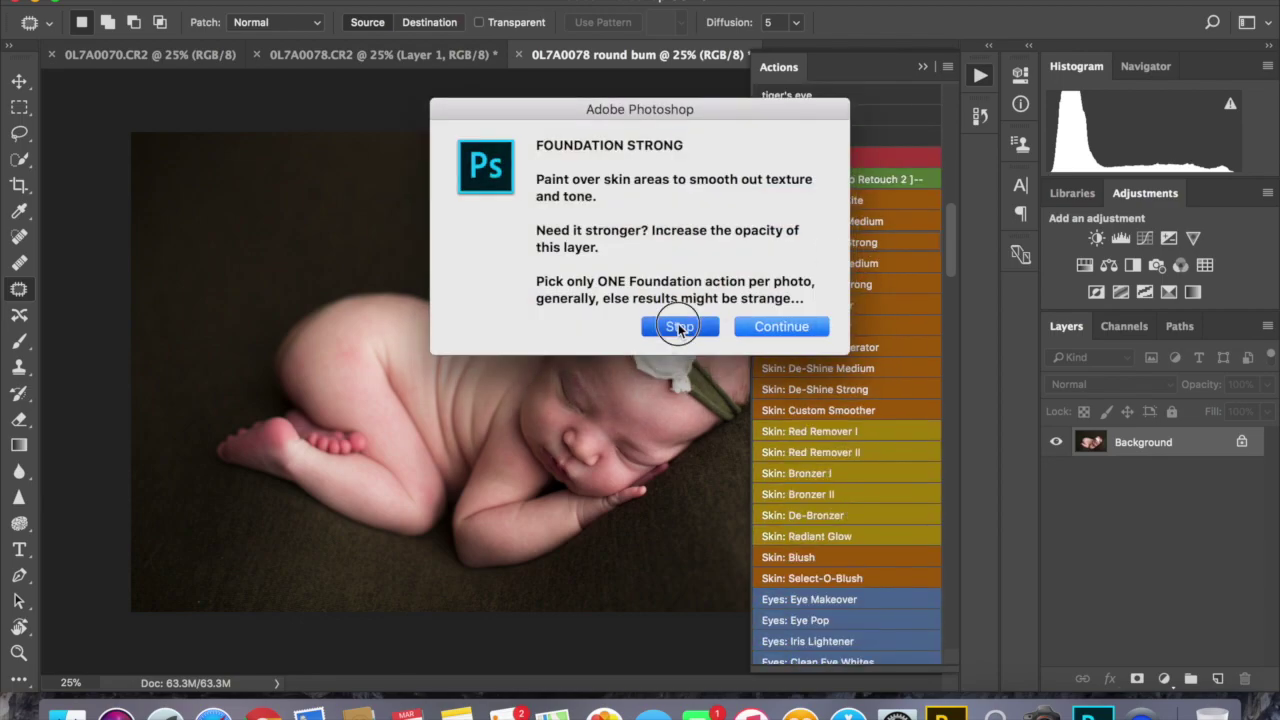
click(679, 327)
click(828, 222)
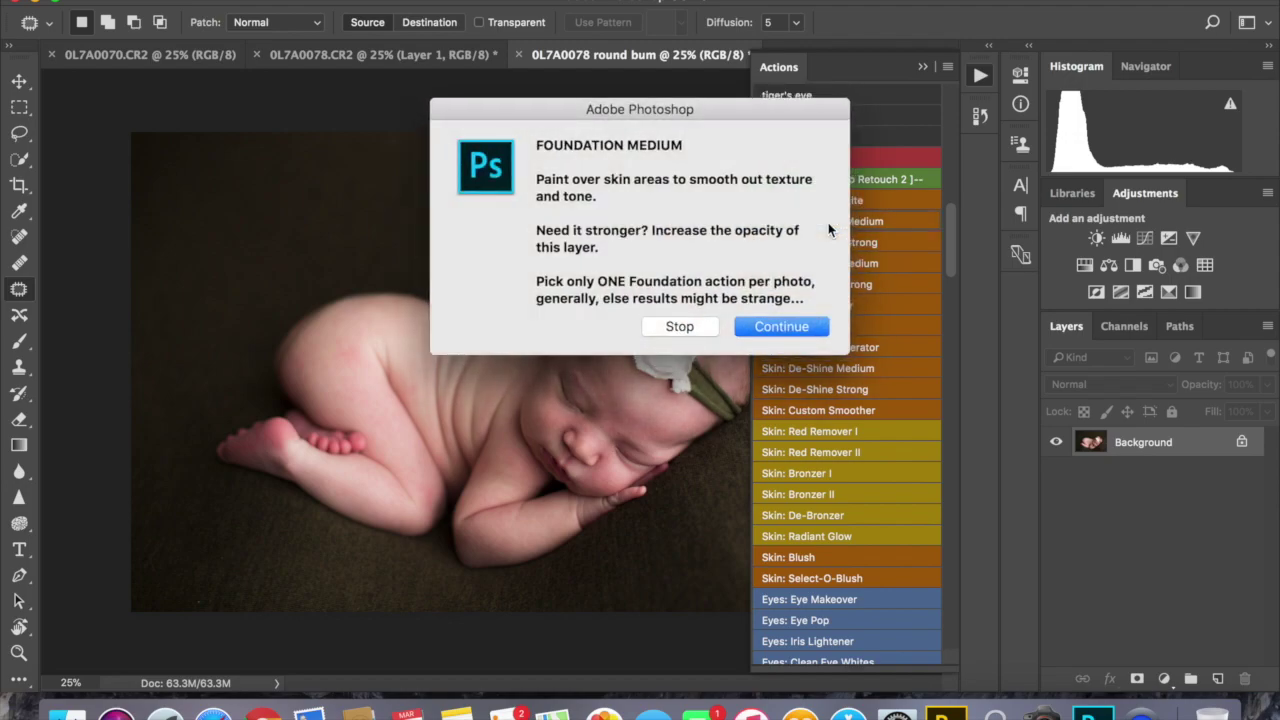
click(762, 328)
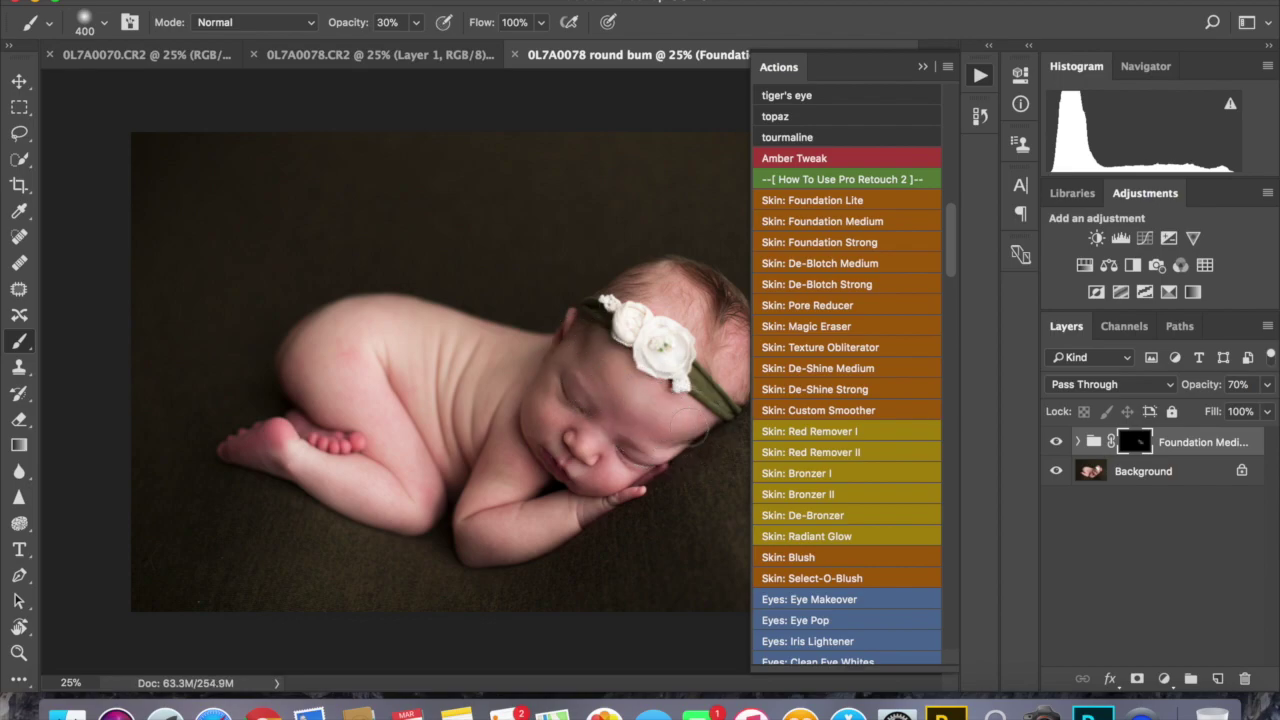
- Set the brush opacity to 100% and paint the Foundation Medium mask over the baby's forehead and cheeks
click(415, 22)
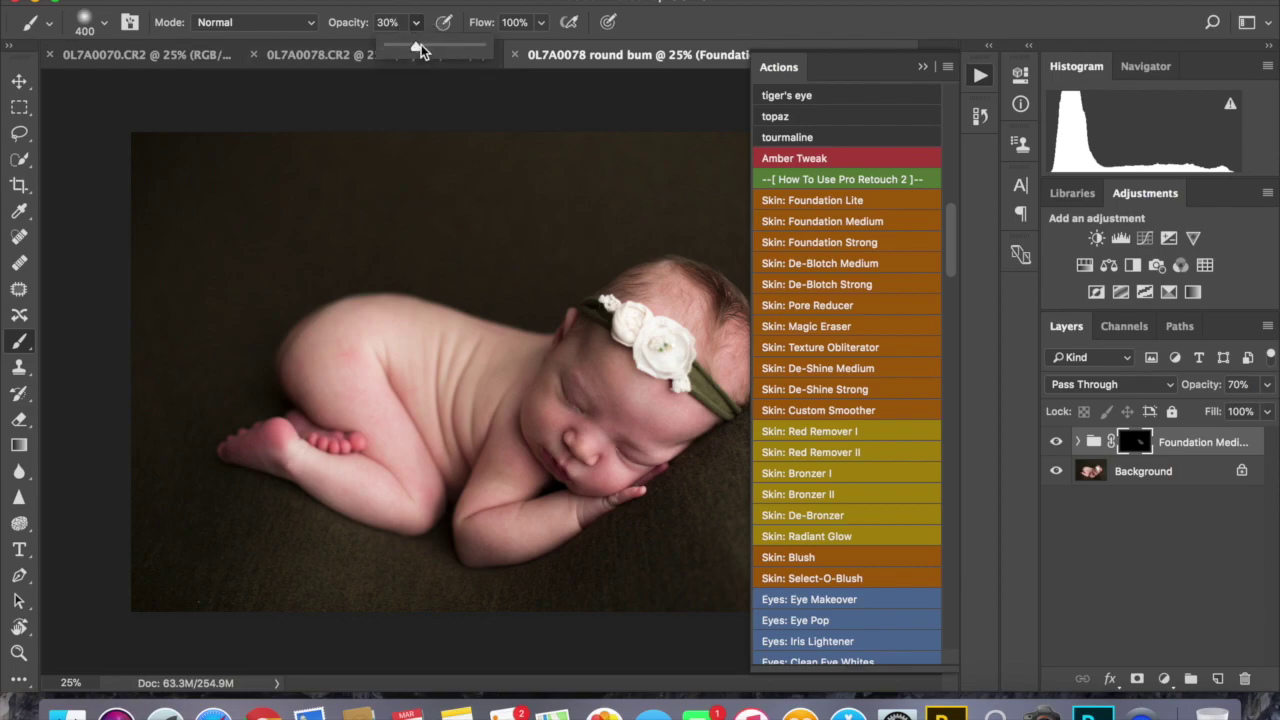
drag(420, 50, 512, 47)
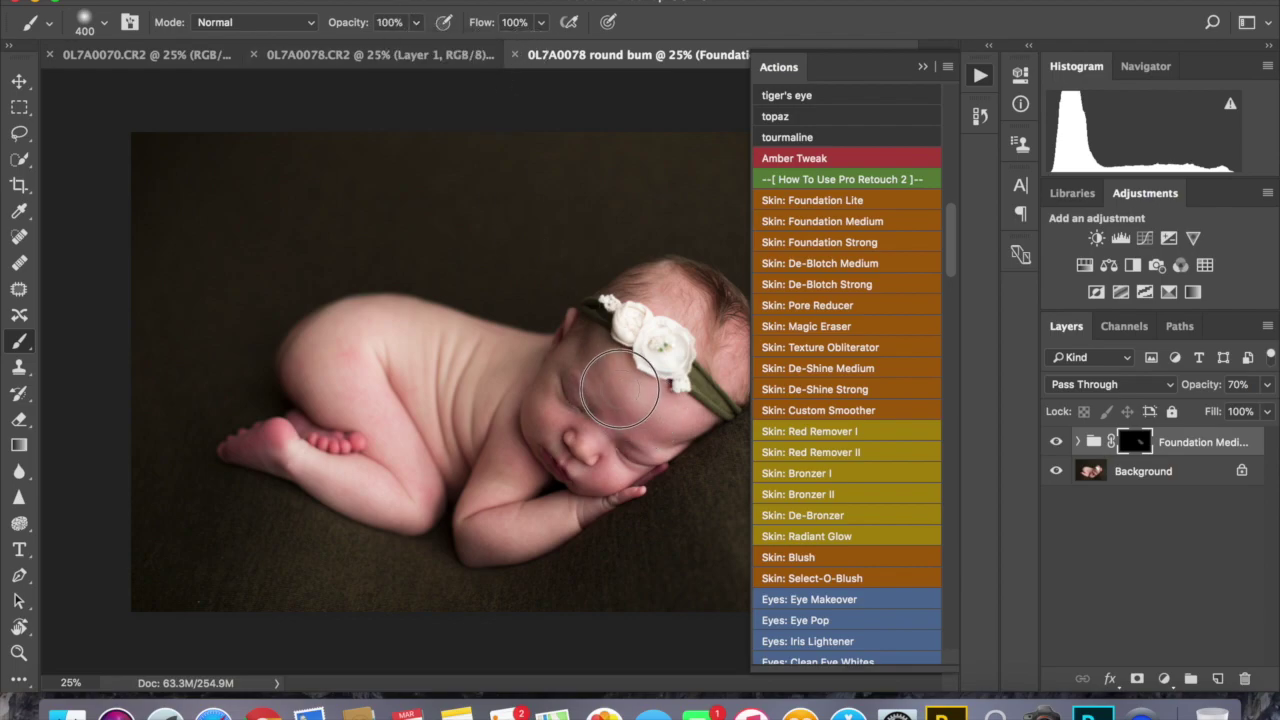
drag(620, 389, 677, 420)
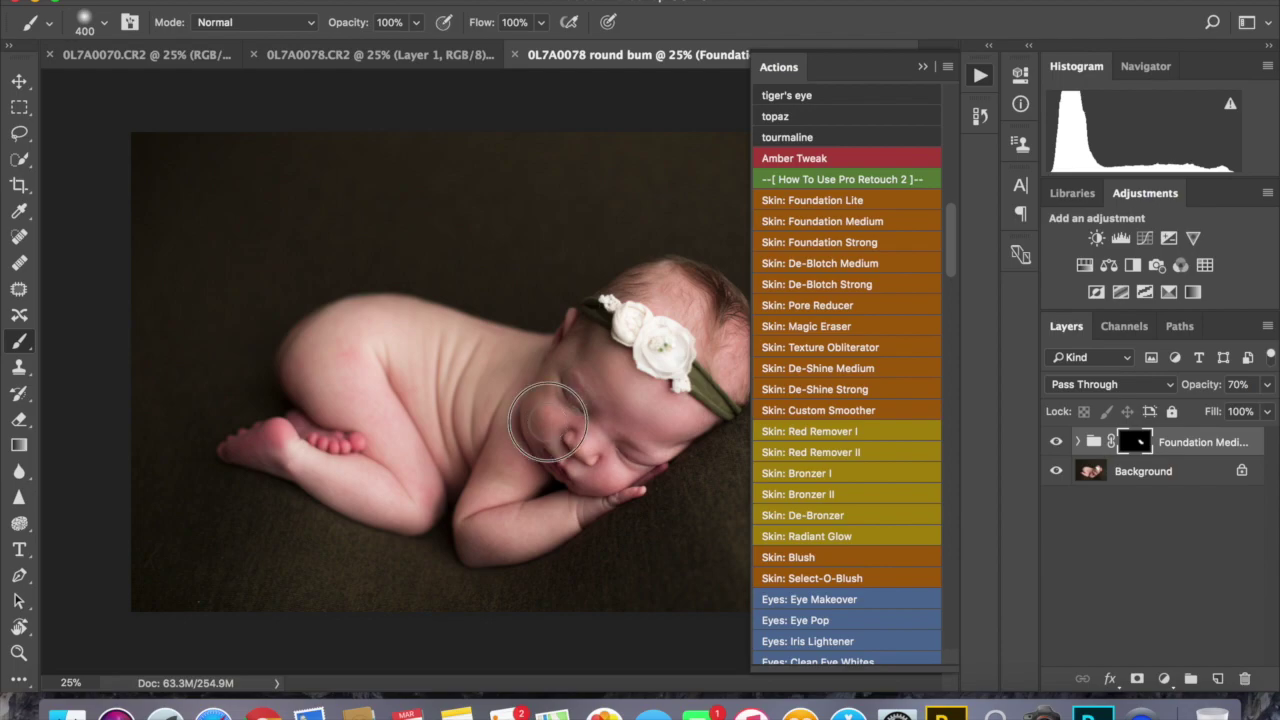
mouse_move(548, 422)
mouse_down()
mouse_move(542, 408)
mouse_move(603, 479)
mouse_up()
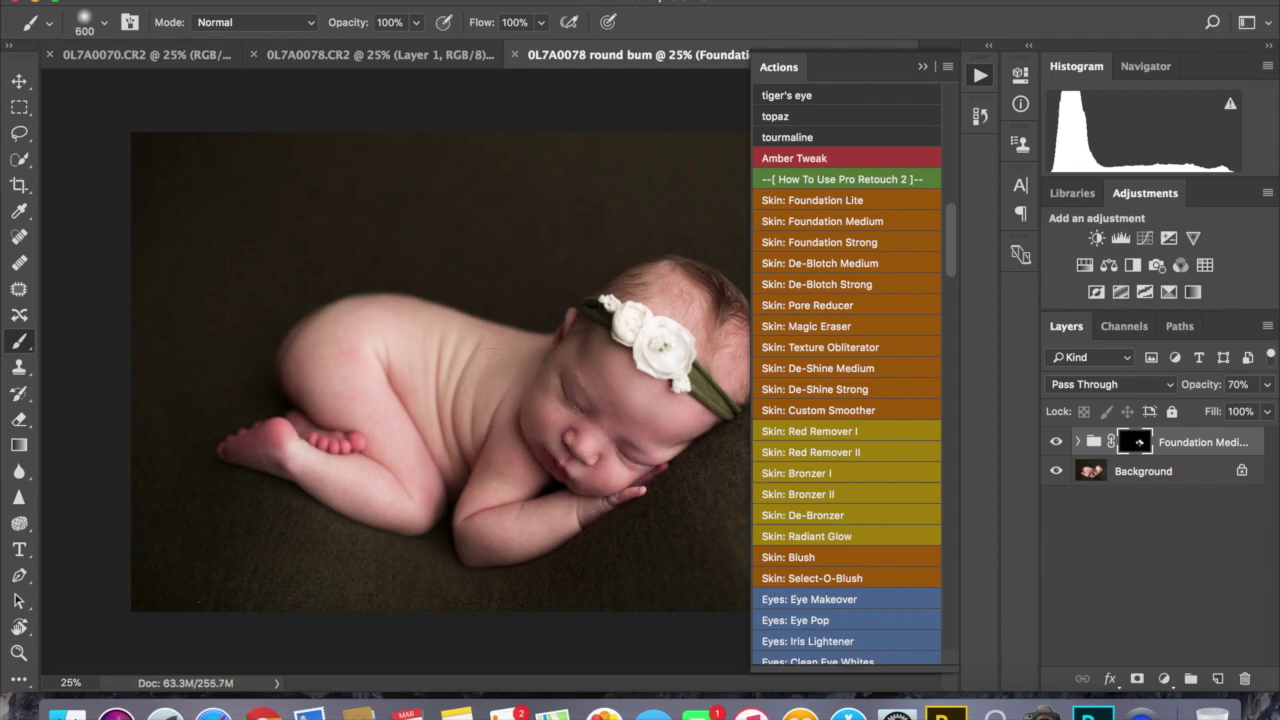
- Paint the foundation smoothing over the baby's bum, legs and arm with a size 600 brush, and reduce the brush to 500
mouse_move(370, 340)
mouse_down()
mouse_move(320, 360)
mouse_move(371, 400)
mouse_move(385, 480)
mouse_move(314, 472)
mouse_move(401, 490)
mouse_up()
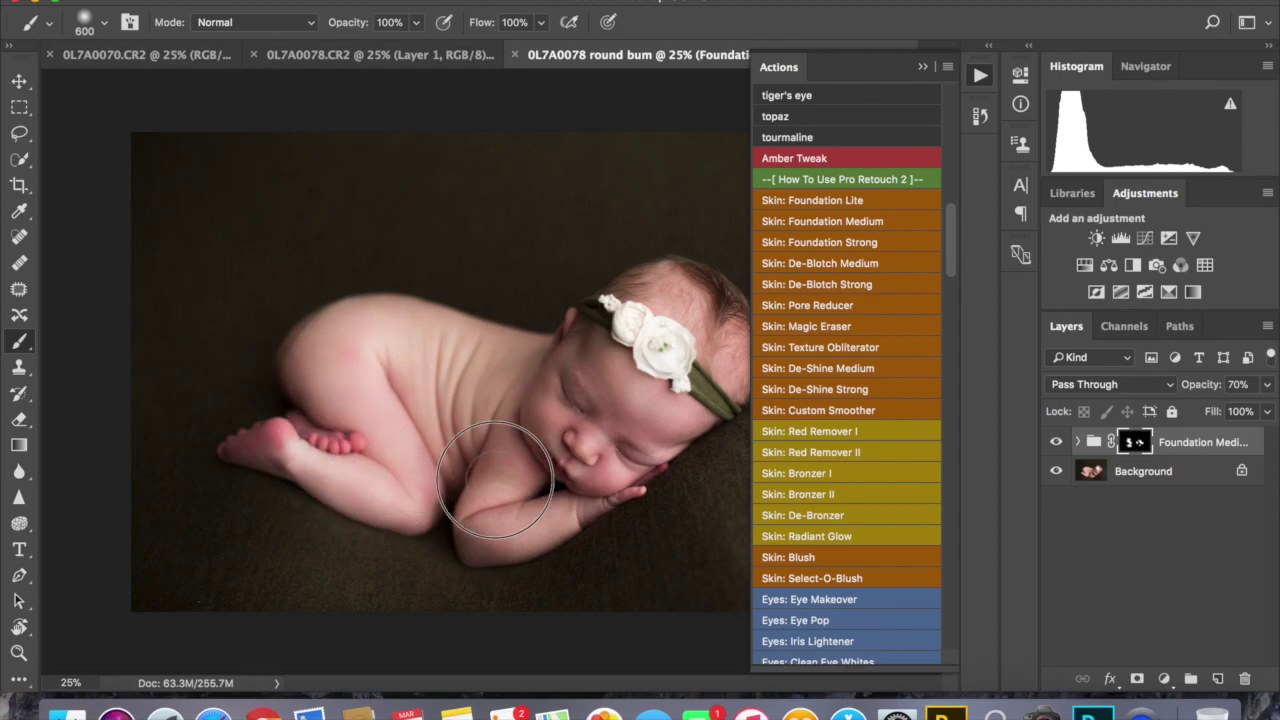
drag(497, 480, 495, 524)
key(bracketleft)
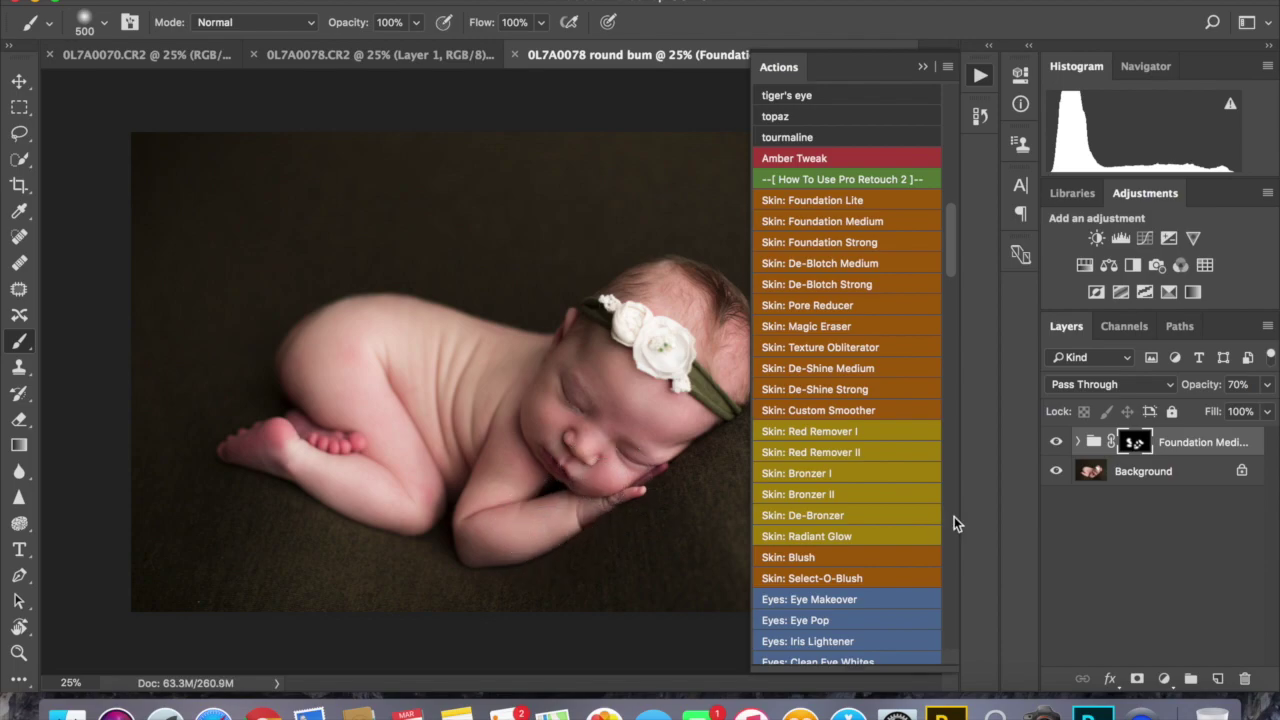
- Compare the skin with and without the Foundation Medium group, and merge the group into the Background
click(1055, 443)
click(1060, 444)
key(Delete)
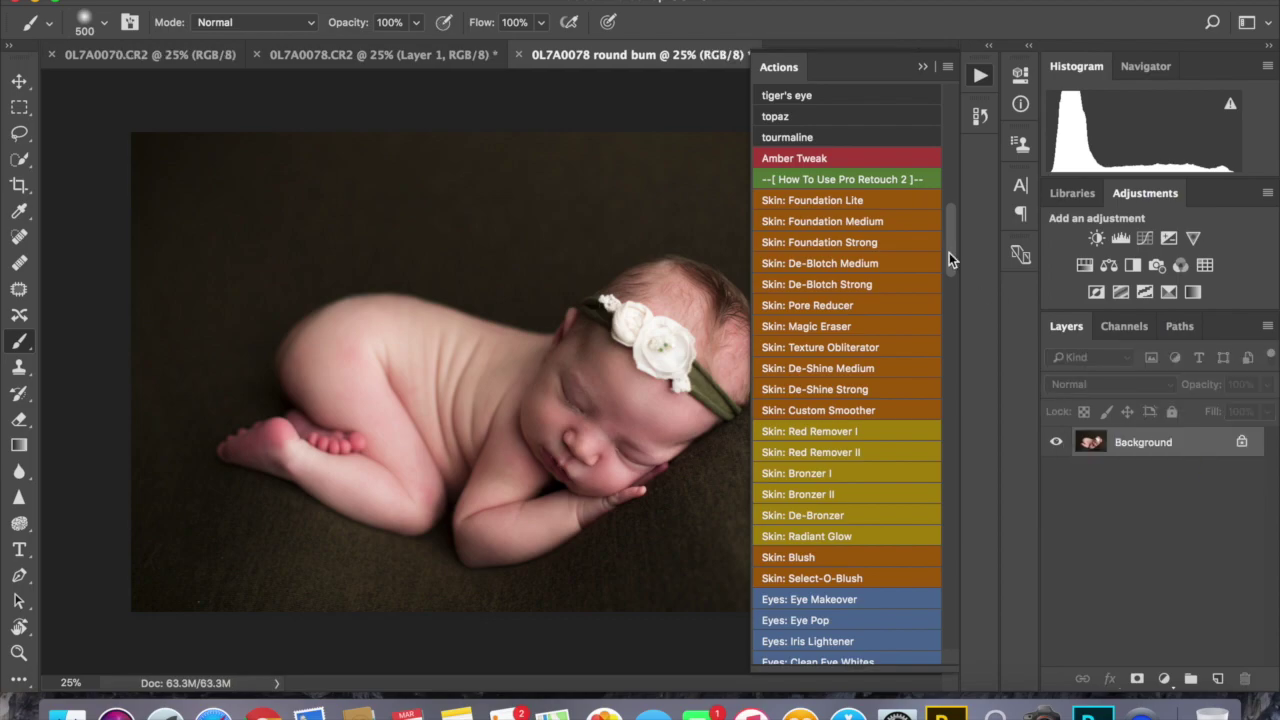
- Run the Skin: De-Blotch Medium action and paint its mask over the baby's legs, arm and face
click(825, 262)
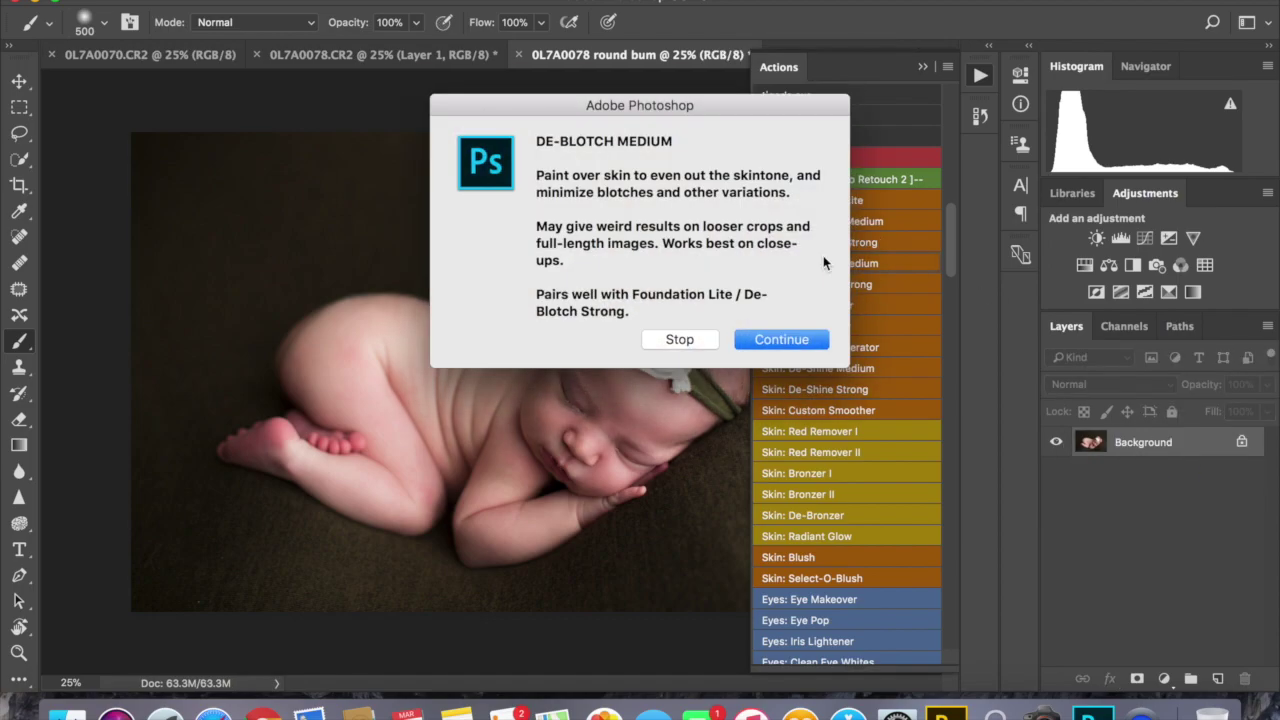
key(Return)
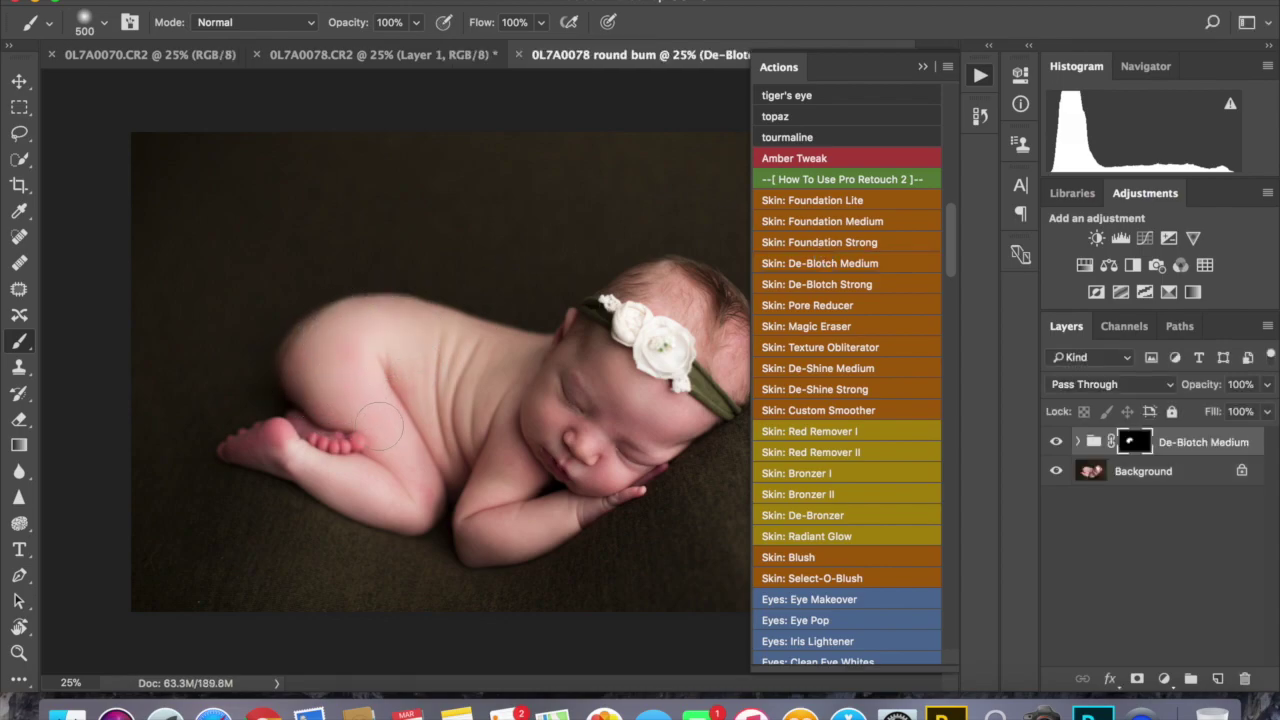
mouse_move(395, 415)
mouse_down()
mouse_move(427, 482)
mouse_move(397, 499)
mouse_move(302, 486)
mouse_up()
mouse_move(498, 476)
mouse_down()
mouse_move(513, 549)
mouse_move(497, 539)
mouse_move(546, 528)
mouse_up()
mouse_move(548, 433)
mouse_down()
mouse_move(540, 440)
mouse_move(549, 430)
mouse_up()
mouse_move(690, 443)
mouse_down()
mouse_move(614, 386)
mouse_move(614, 500)
mouse_up()
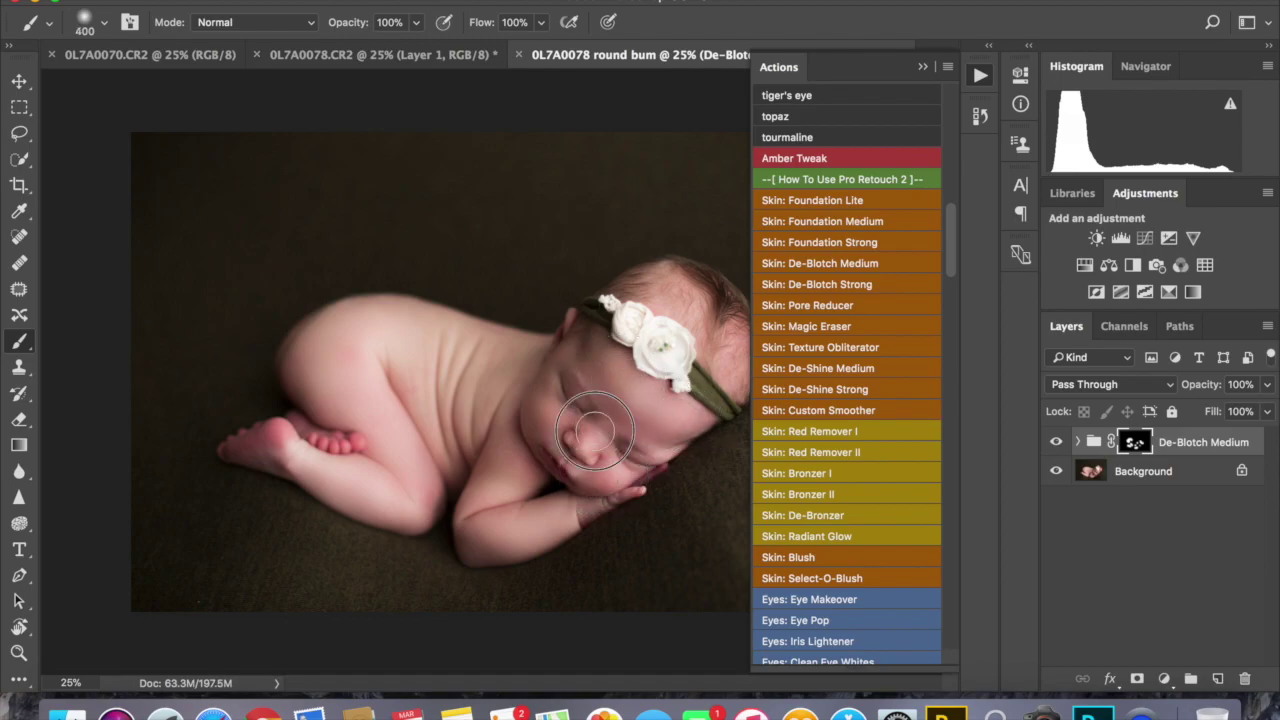
- Paint the De-Blotch Medium mask over the baby's nose and back, and merge the group into the Background
drag(596, 430, 606, 421)
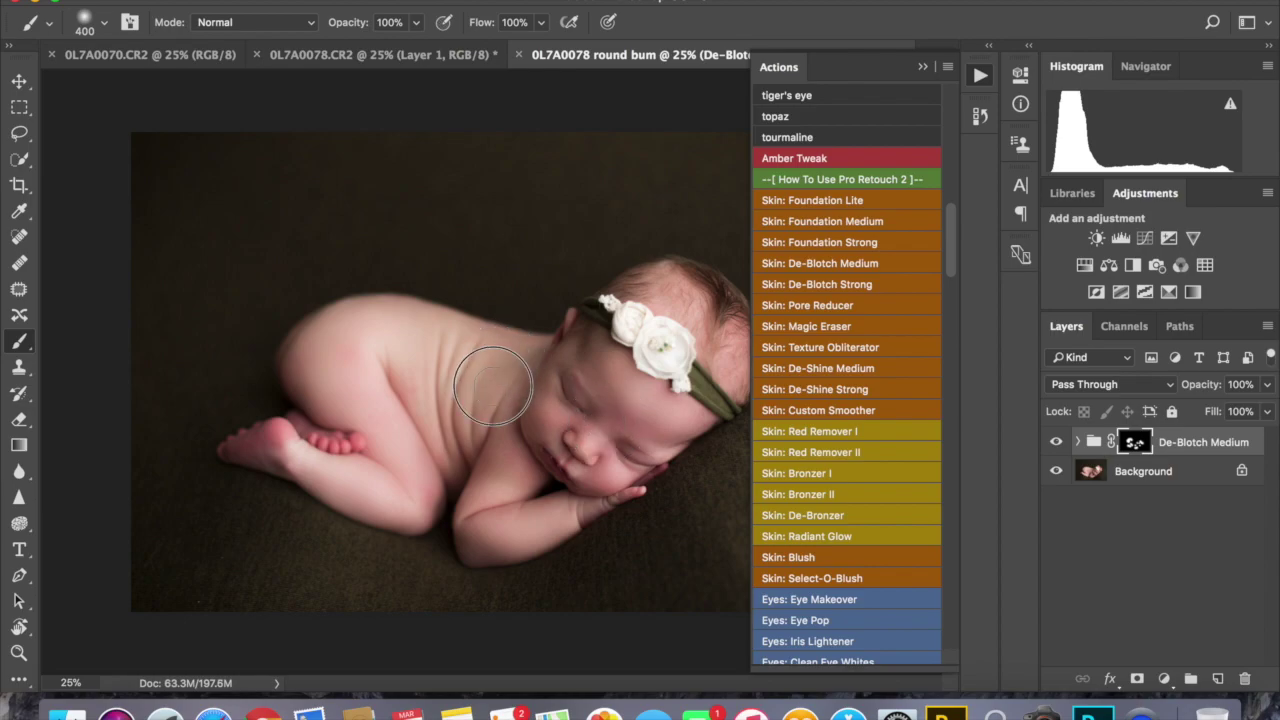
drag(414, 334, 420, 423)
click(921, 66)
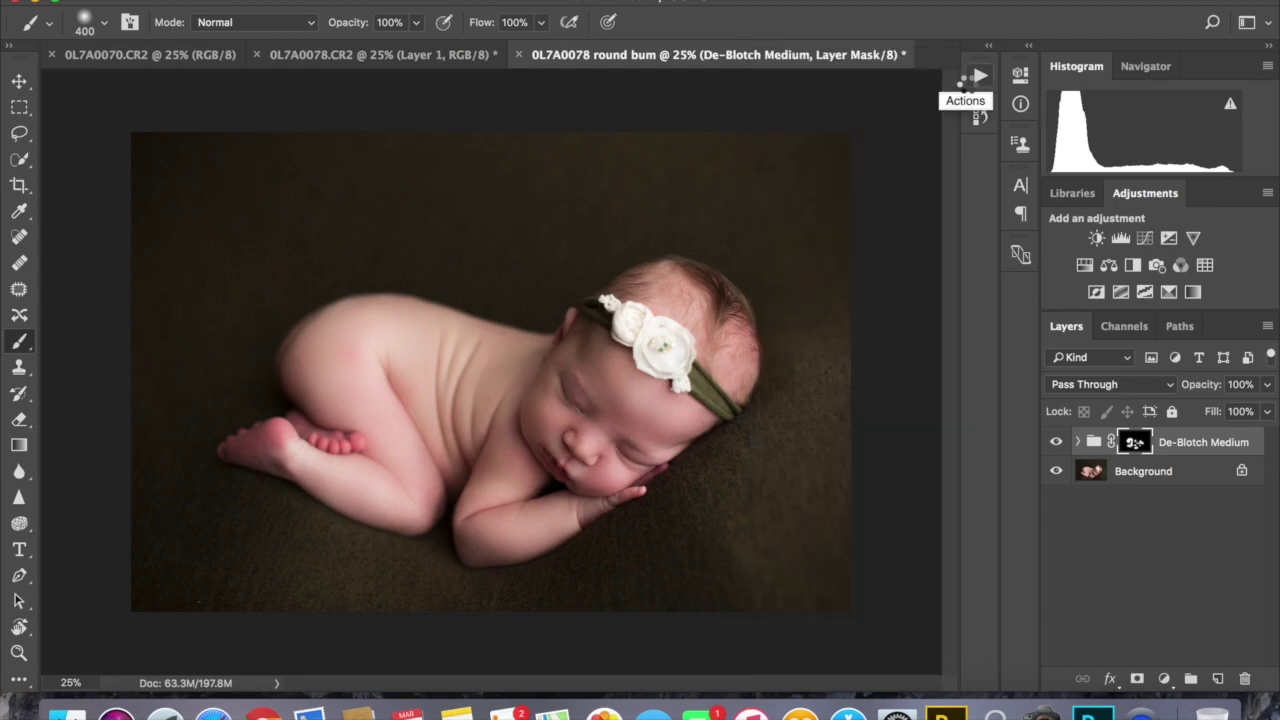
key(shift+super+e)
- Duplicate the Background layer and open the copy in the Camera Raw Filter's HSL saturation settings
key(ctrl+j)
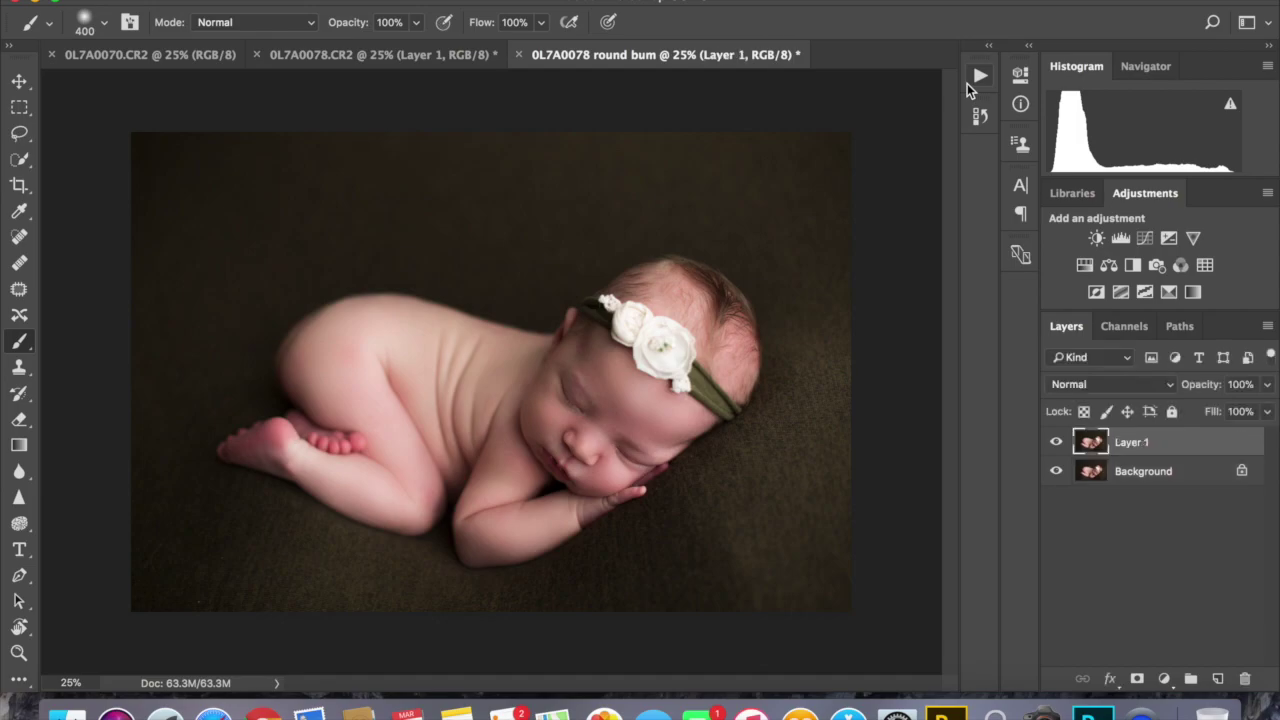
click(480, 0)
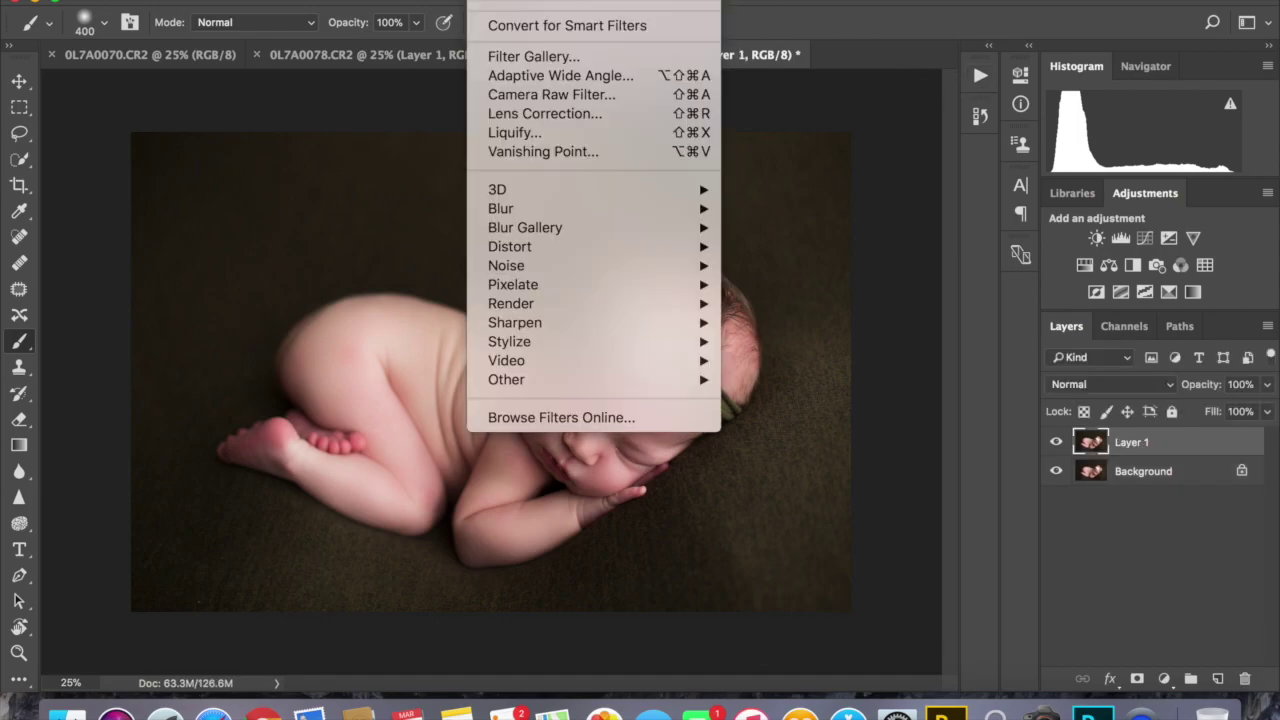
click(517, 91)
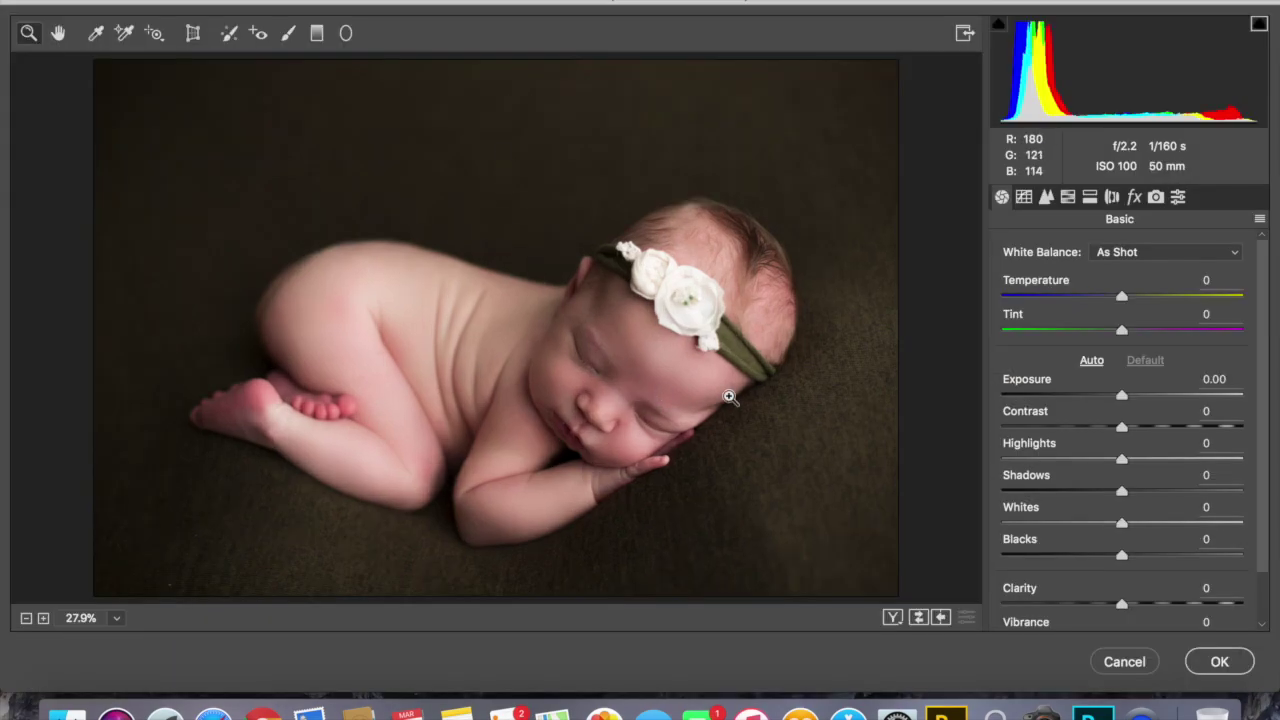
click(1069, 198)
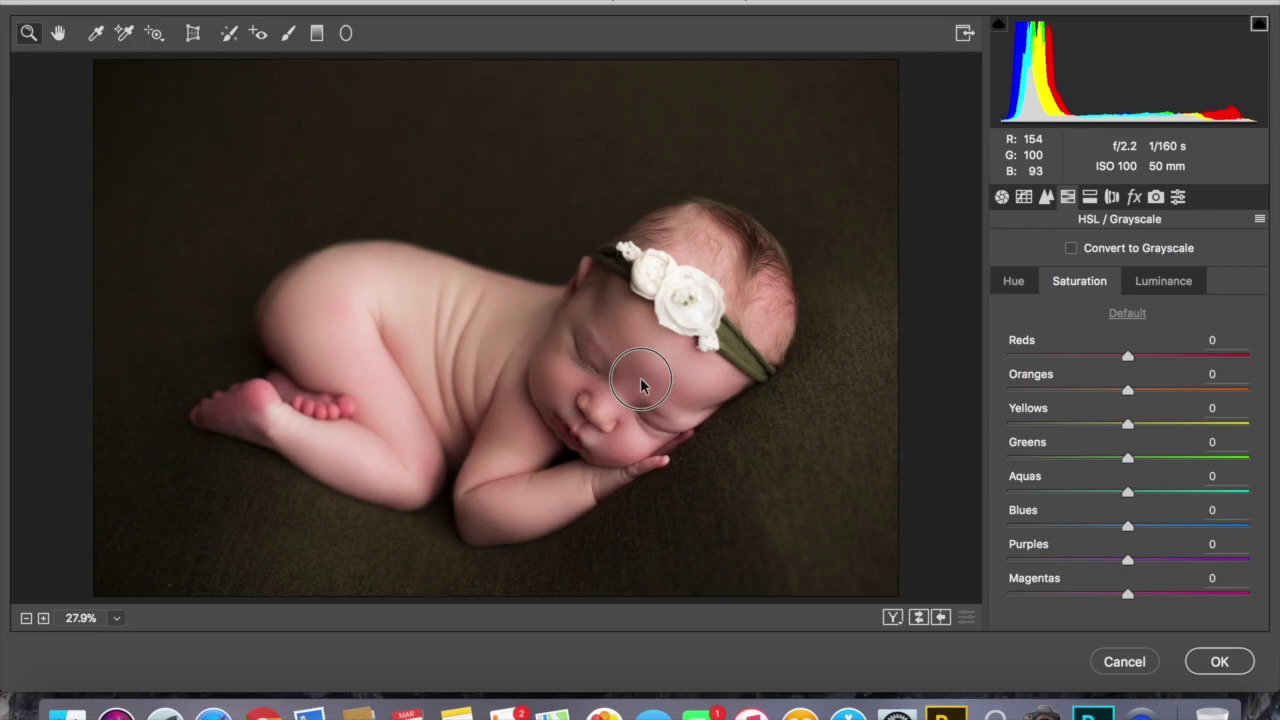
drag(626, 376, 637, 375)
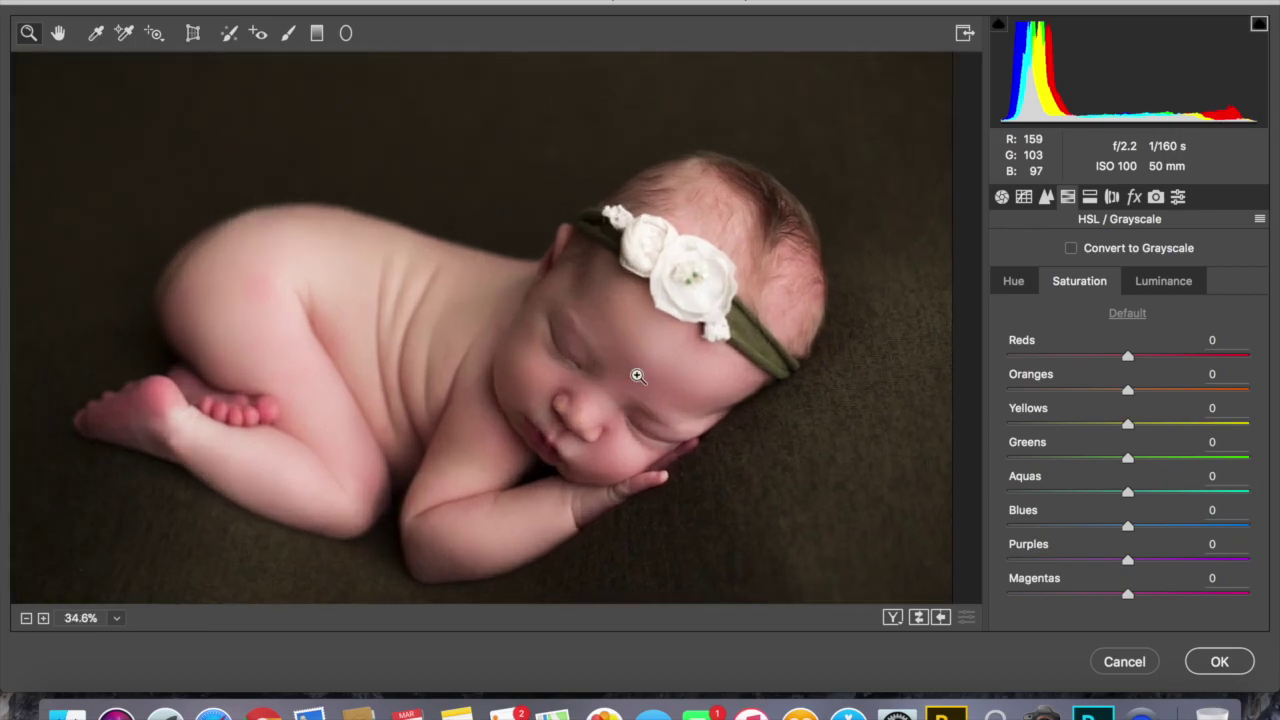
- Set the saturation of Reds to -10, Oranges to -8, Purples to -2 and Magentas to -6, and apply the filter
click(1128, 390)
drag(1128, 357, 1122, 397)
click(1130, 396)
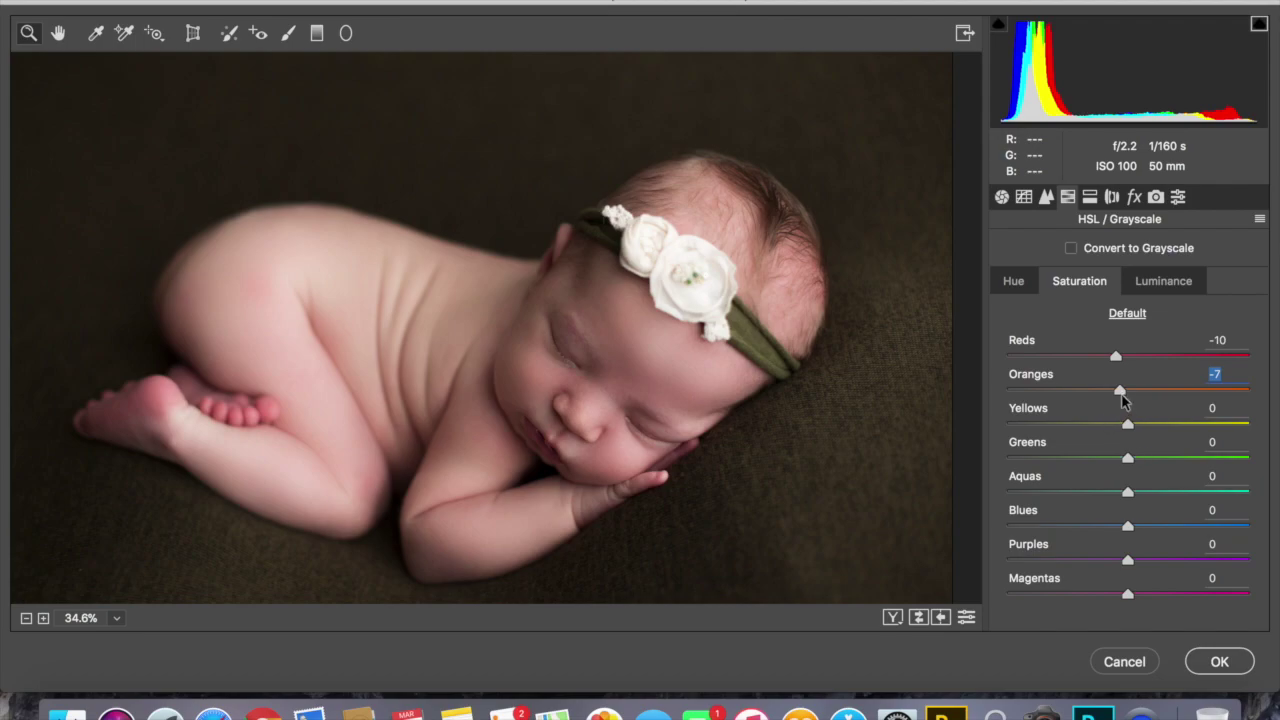
drag(1121, 395, 1118, 395)
drag(1128, 595, 1124, 563)
click(1008, 198)
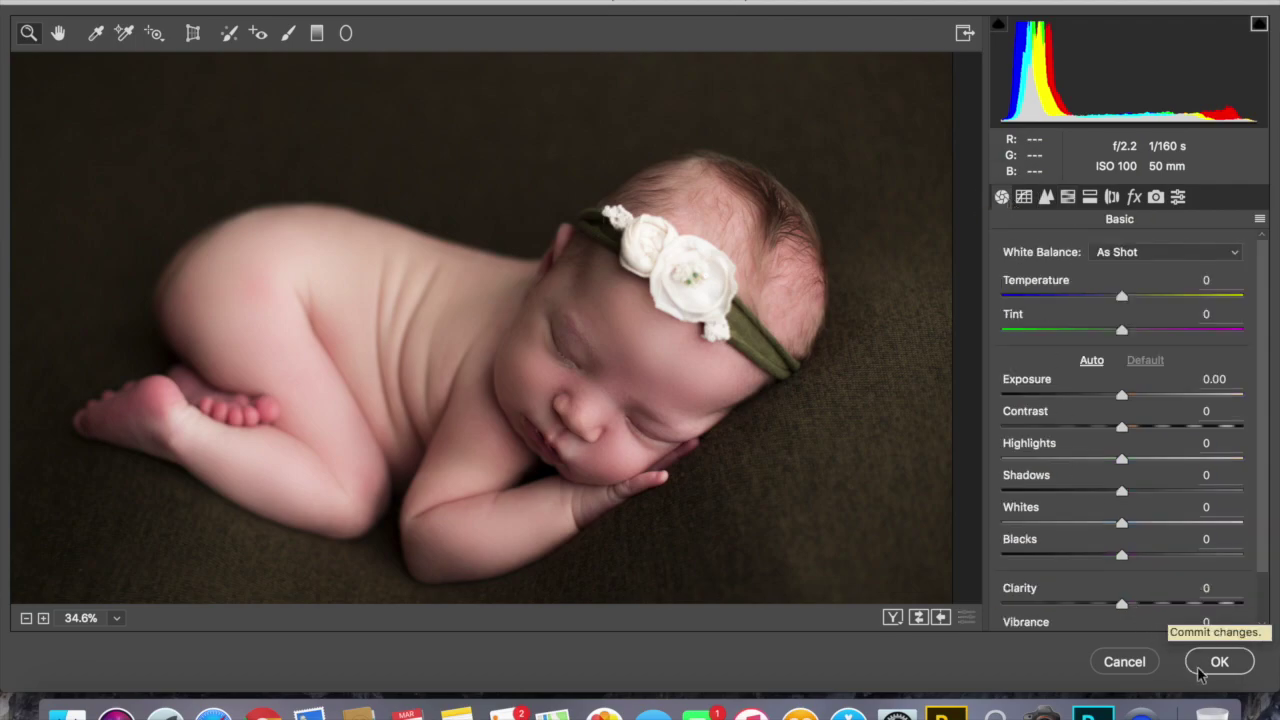
key(Return)
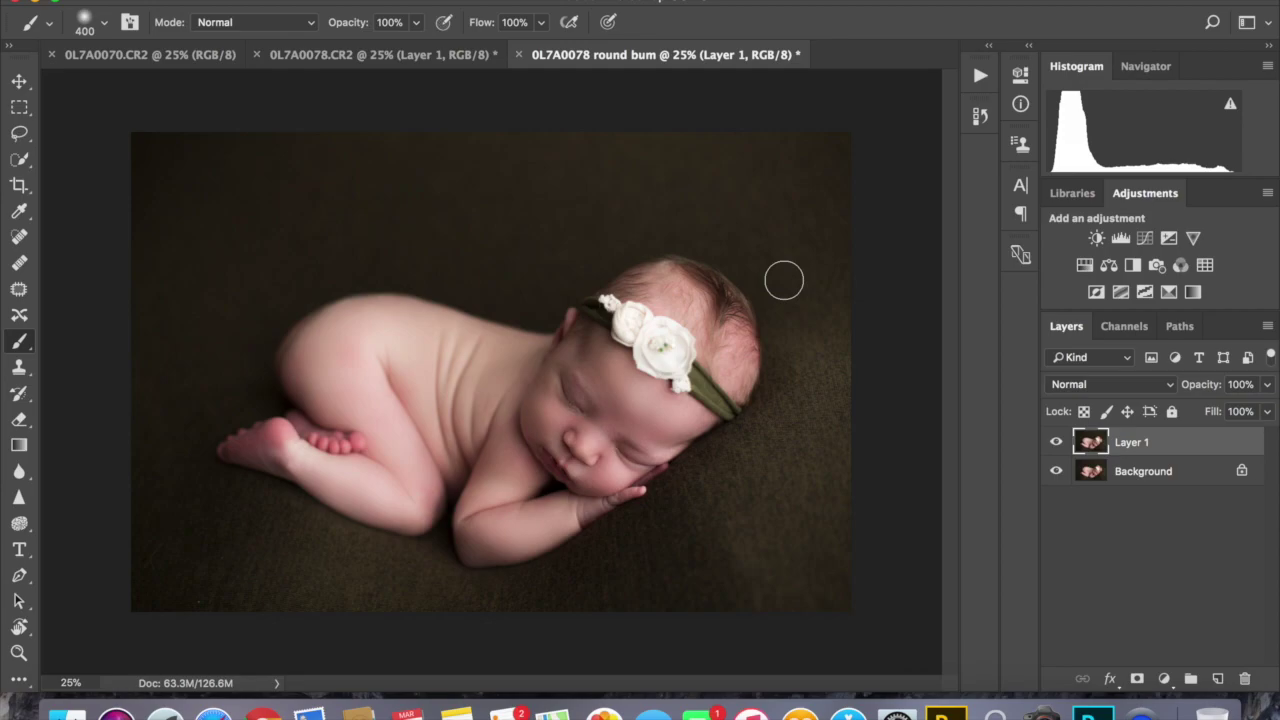
- Compare the skin with and without Layer 1, lower its opacity to about 37%, and merge it into the Background
click(1056, 442)
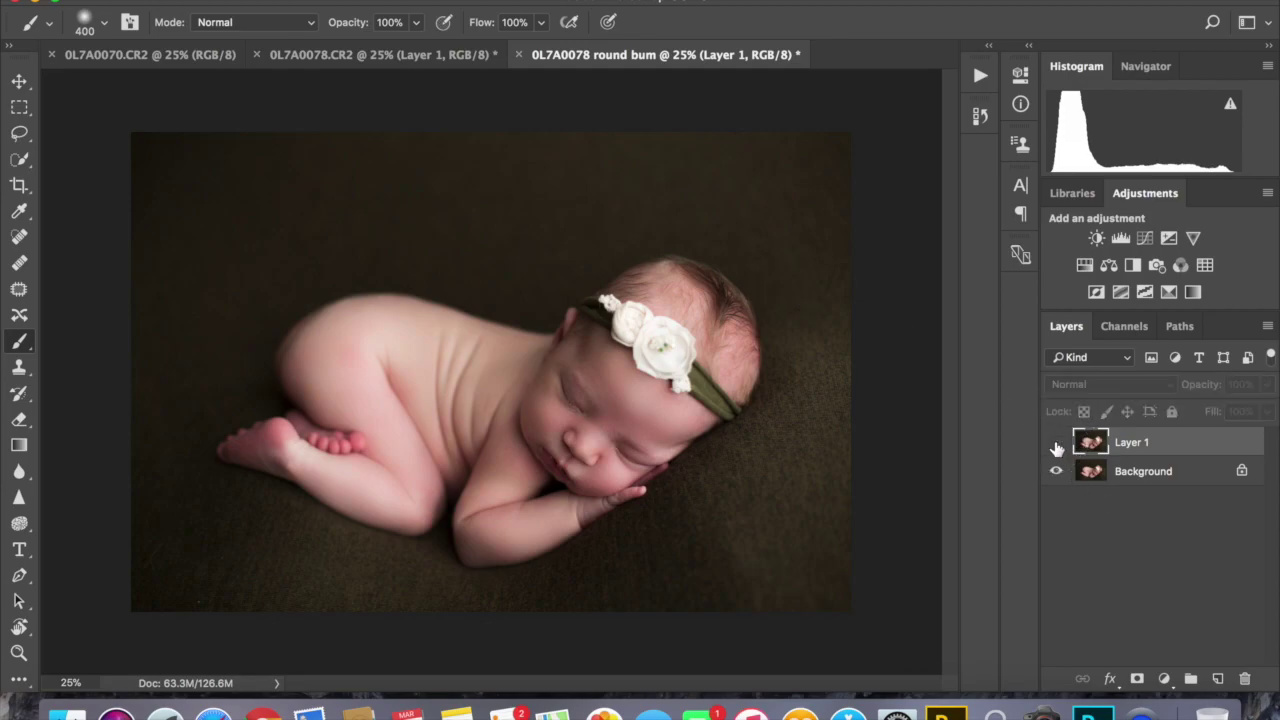
click(1056, 442)
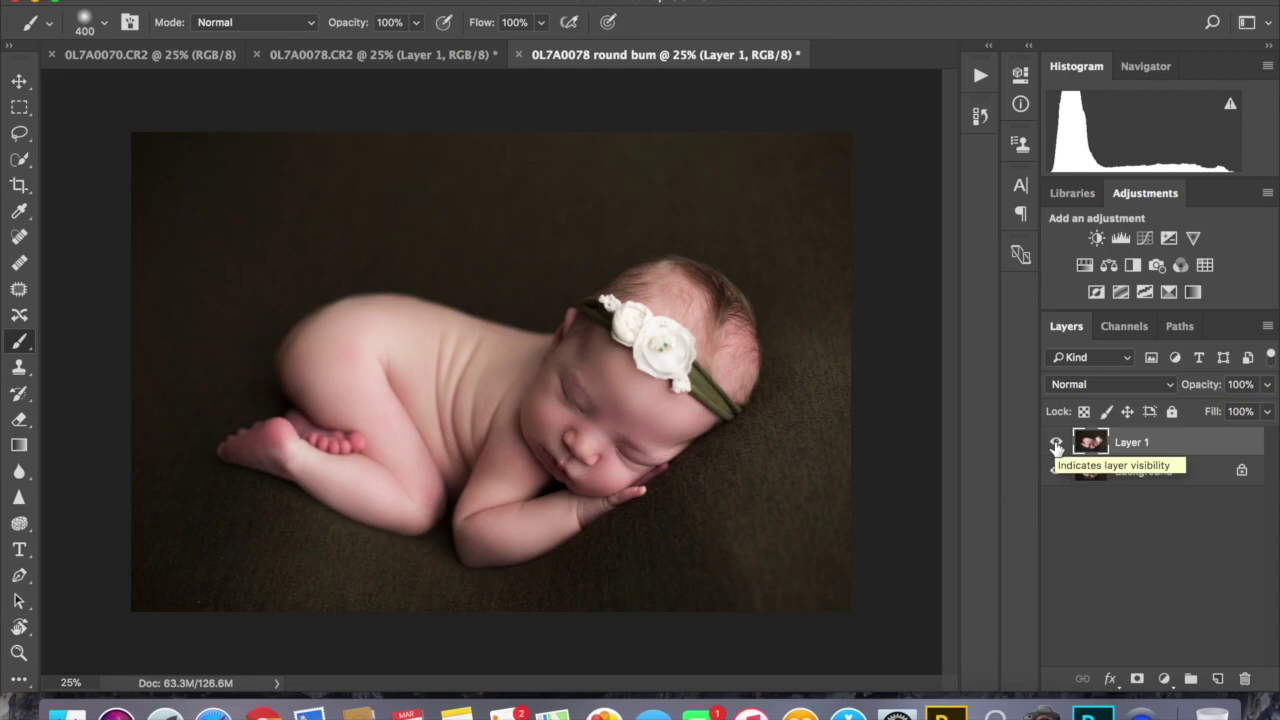
click(1056, 443)
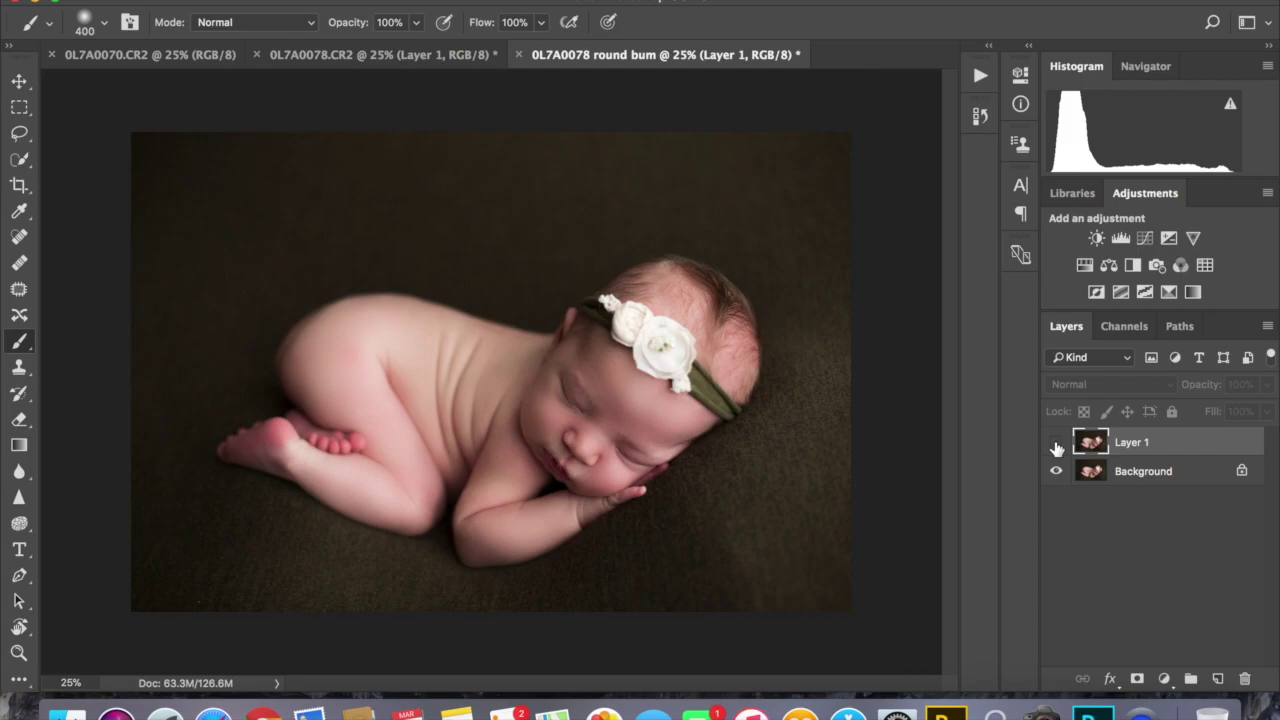
click(1056, 443)
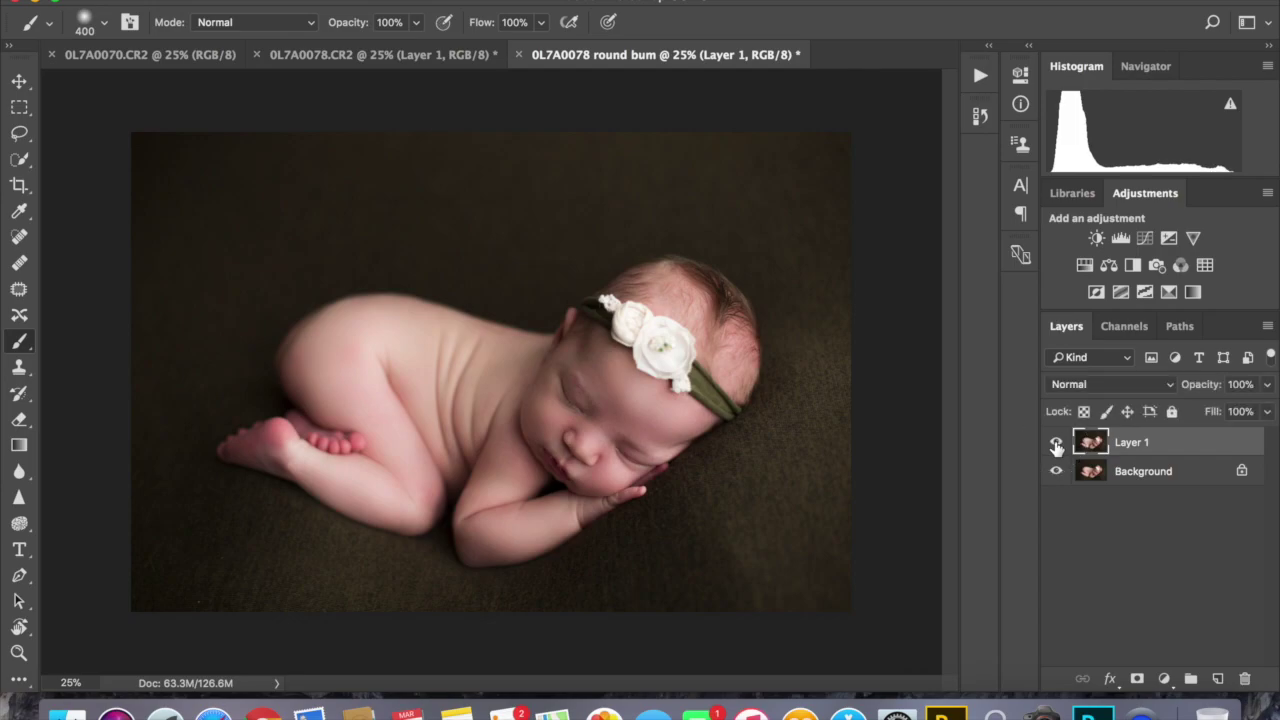
click(1267, 384)
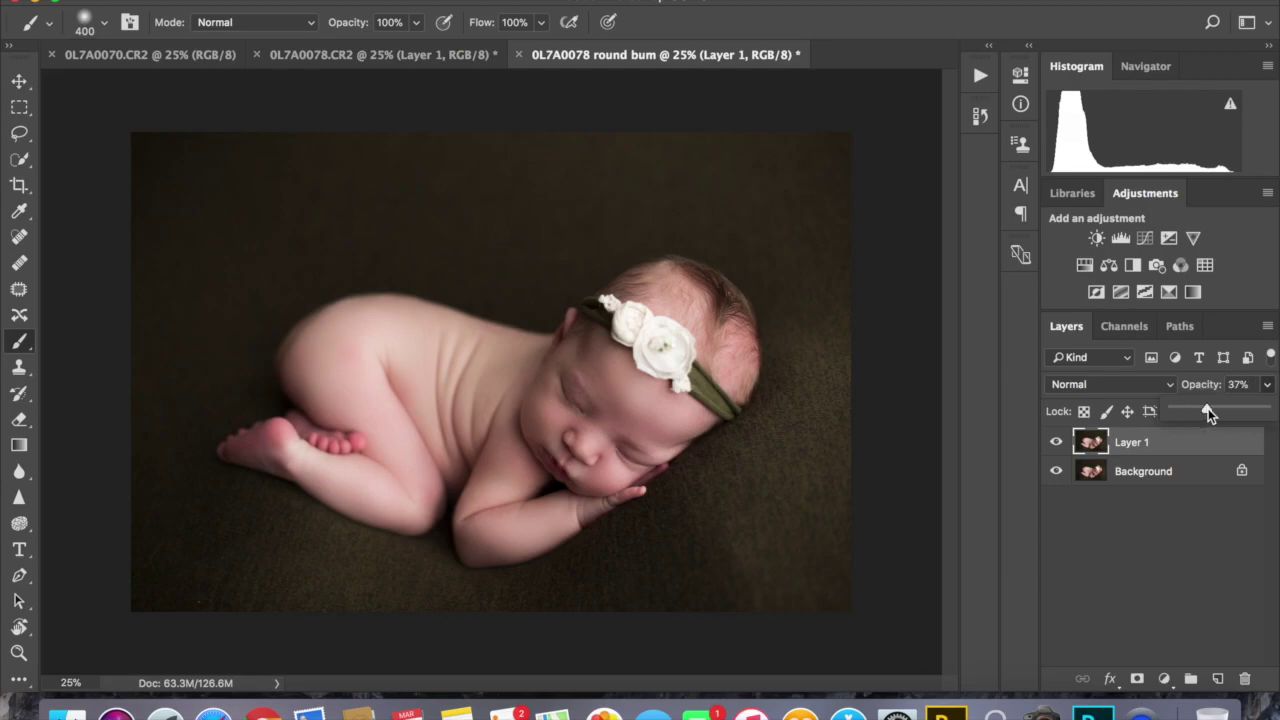
key(super+e)
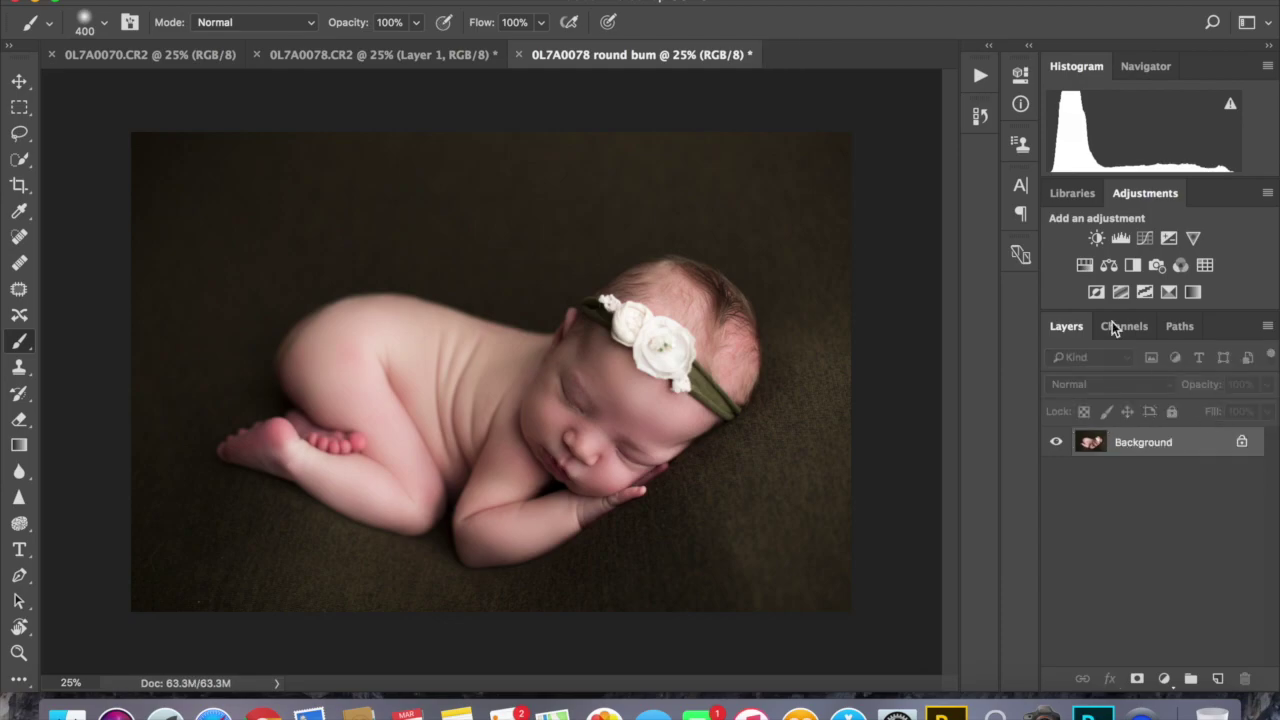
- Apply one of the gemstone-named toning actions to the whole photo
click(978, 78)
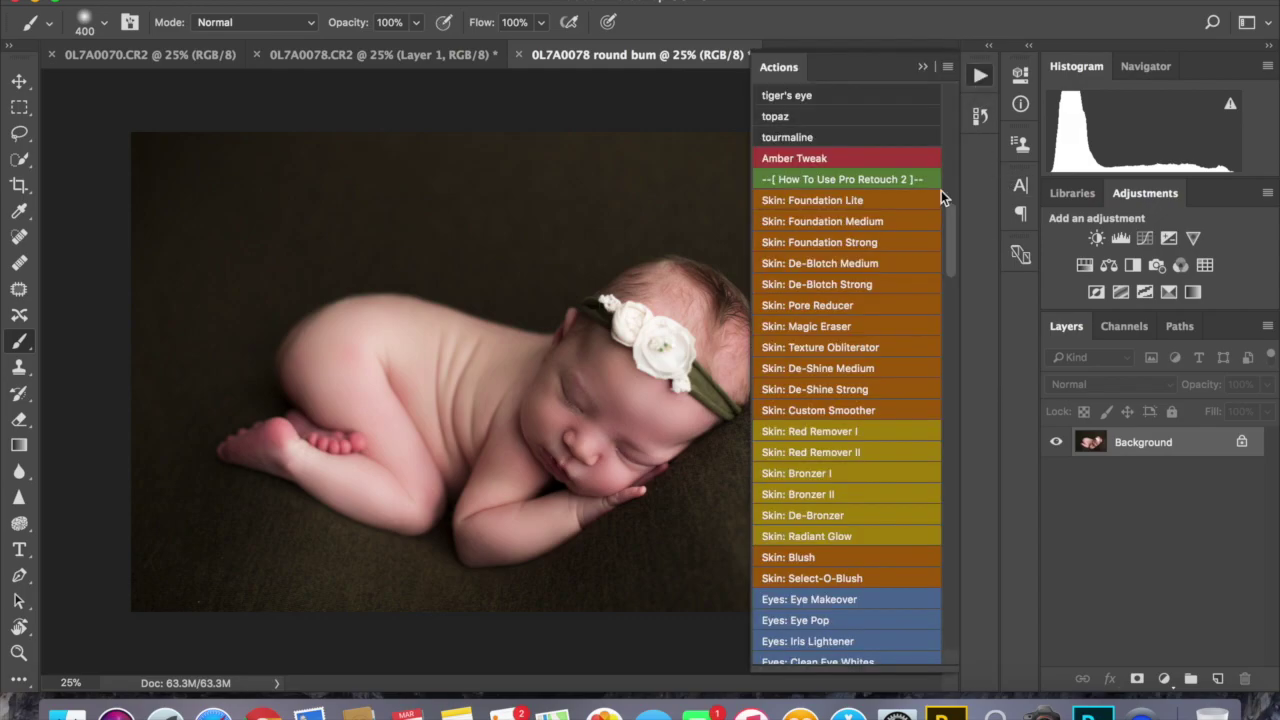
scroll(907, 484, down, 10)
drag(951, 330, 908, 30)
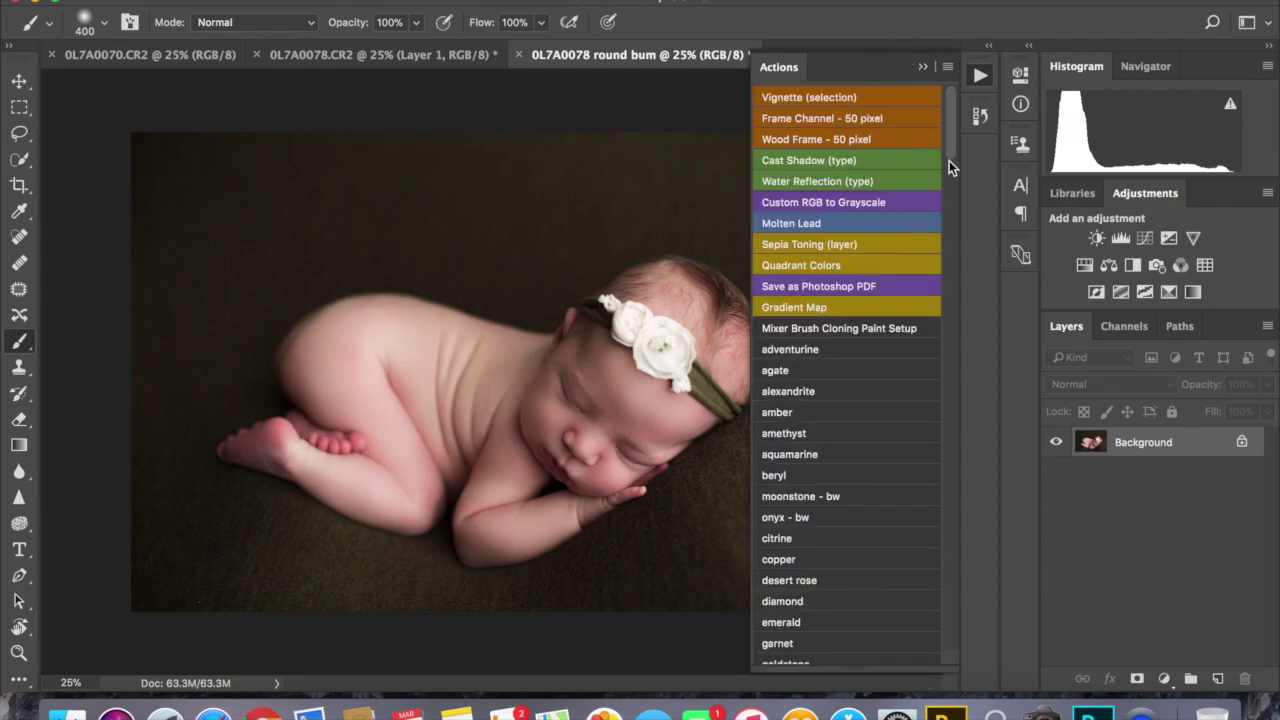
drag(949, 160, 940, 214)
click(814, 523)
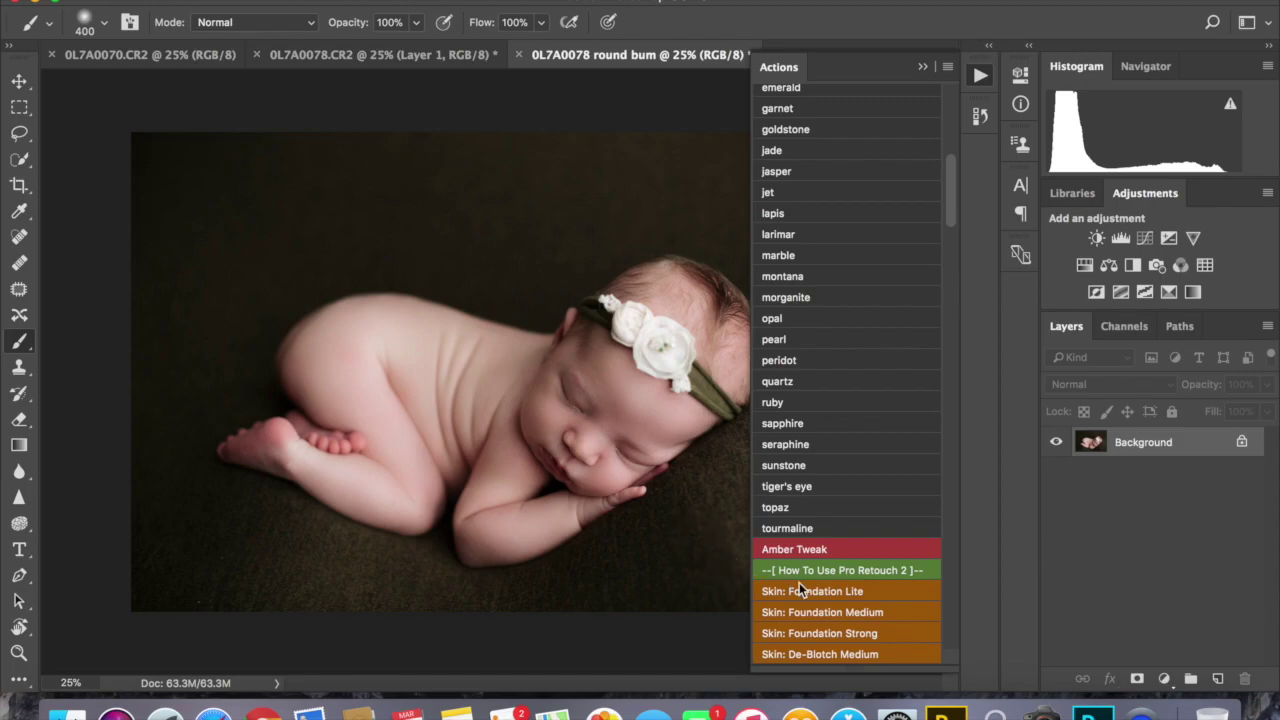
- Run the Eyes: Dramatic Lashes action and continue past its instructions
scroll(799, 582, down, 3)
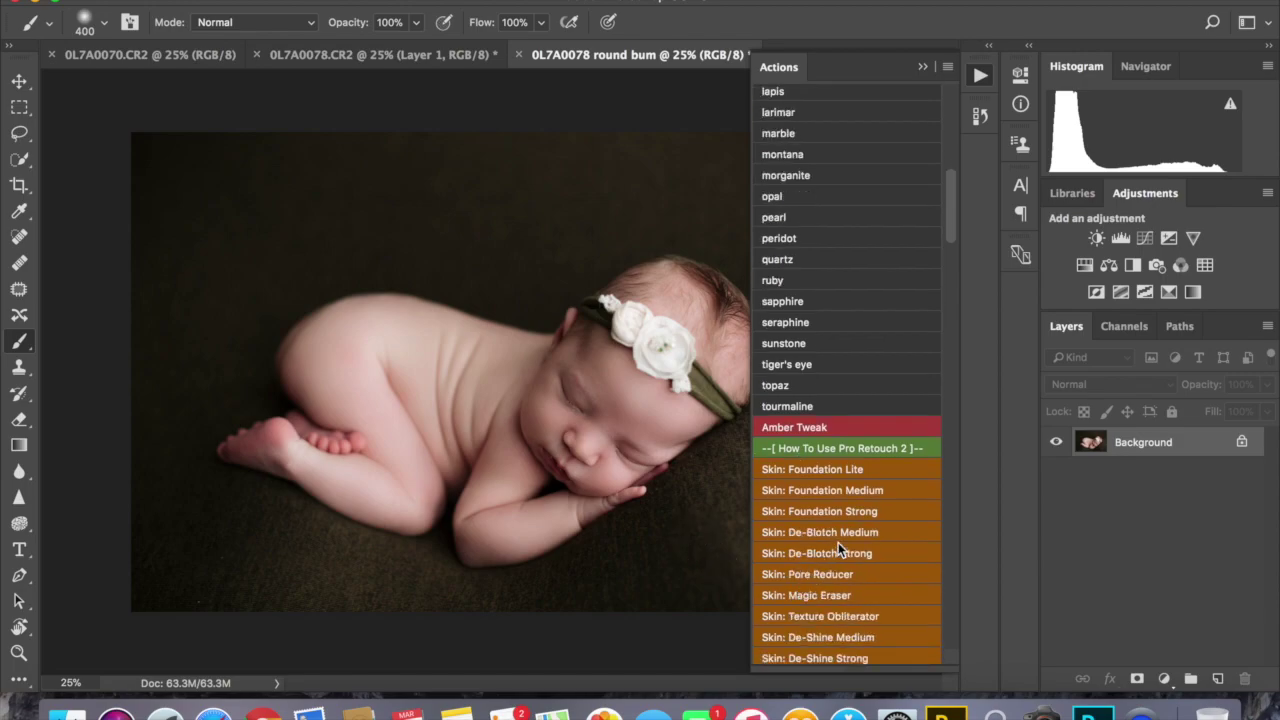
scroll(838, 542, down, 3)
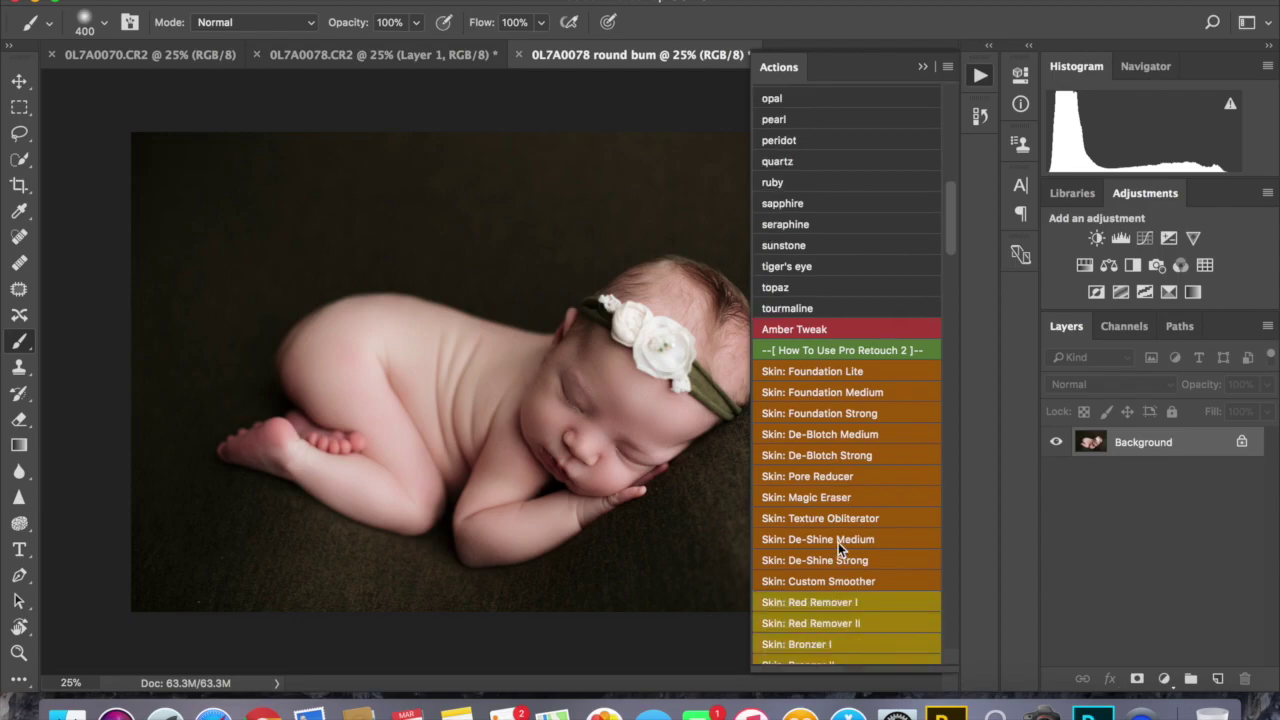
scroll(838, 542, down, 4)
scroll(838, 542, down, 2)
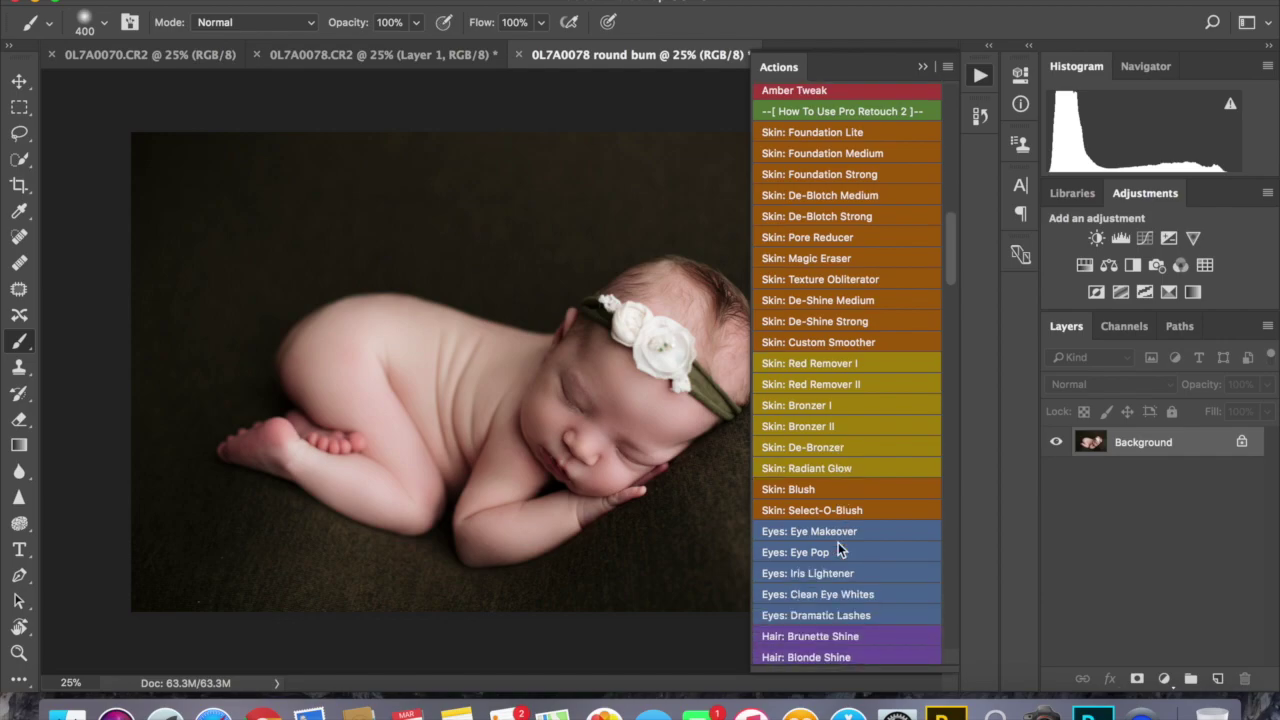
click(820, 616)
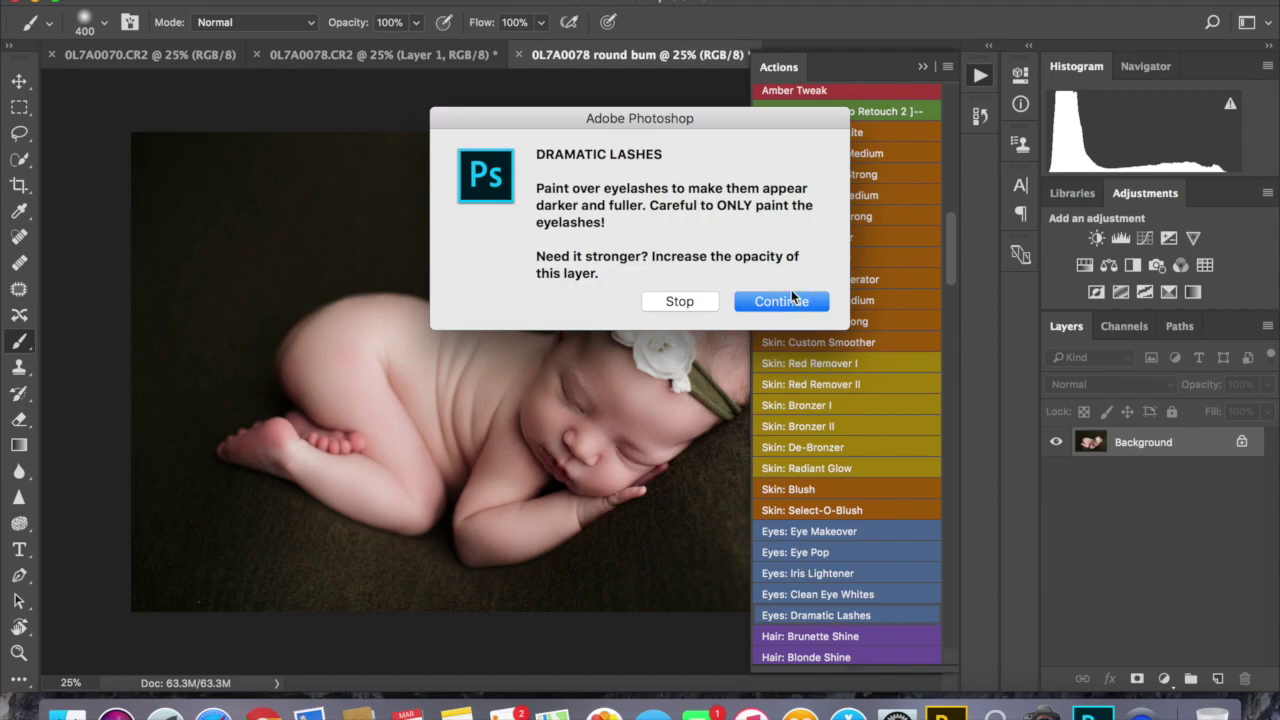
click(784, 303)
click(782, 302)
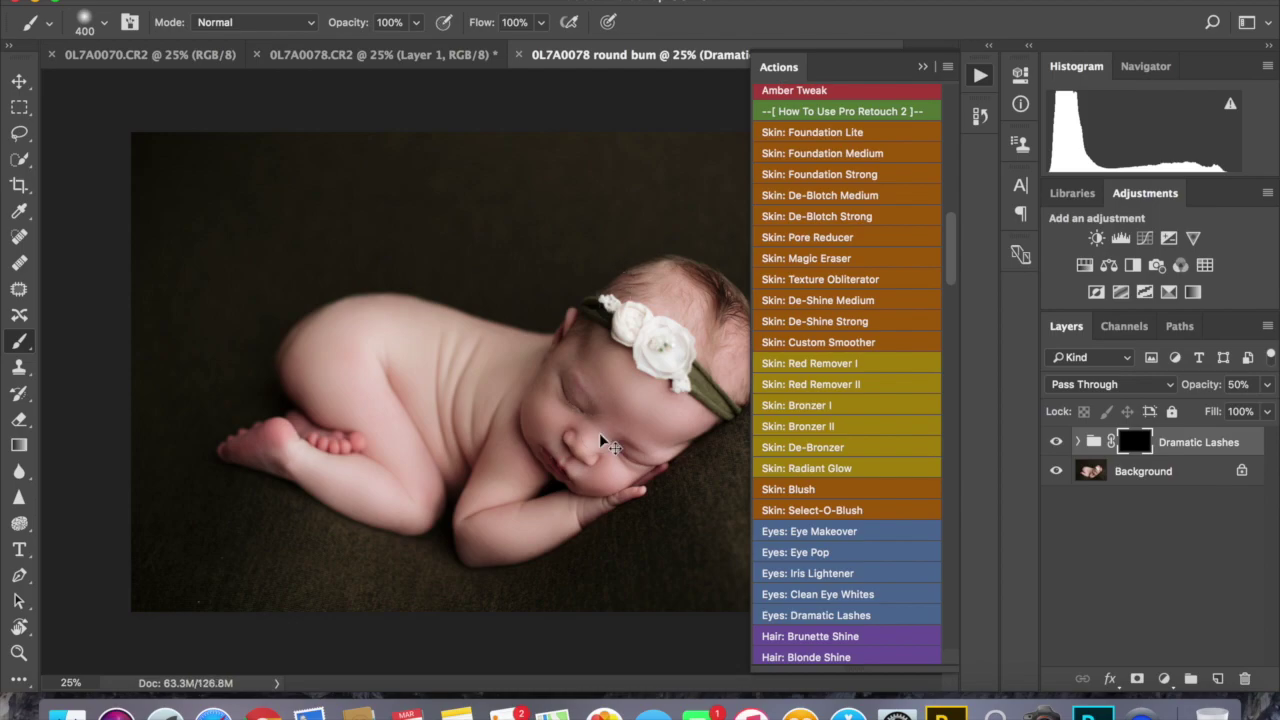
- Paint the Dramatic Lashes mask over the lashes of both closed eyes with a size 80 brush
key(super+equal)
key(bracketleft)
key(bracketleft)
key(bracketleft)
key(bracketleft)
key(bracketleft)
key(bracketleft)
key(bracketleft)
key(bracketleft)
key(bracketleft)
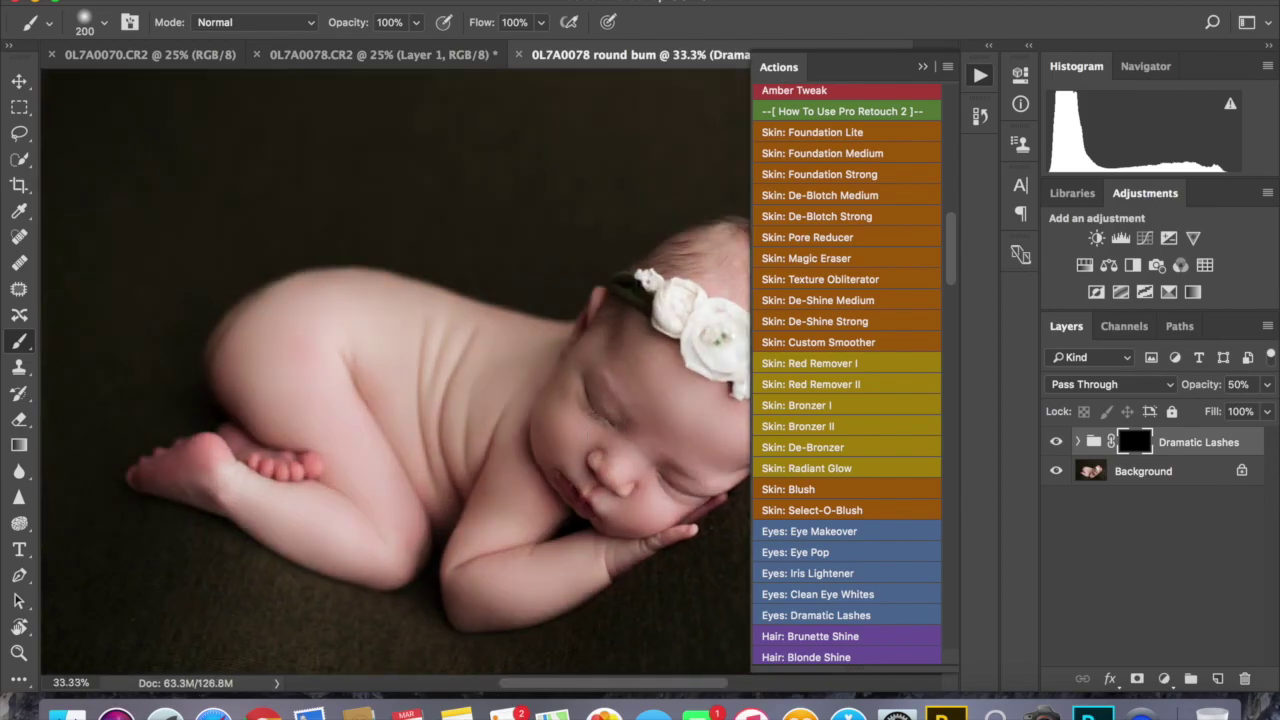
key(super+equal)
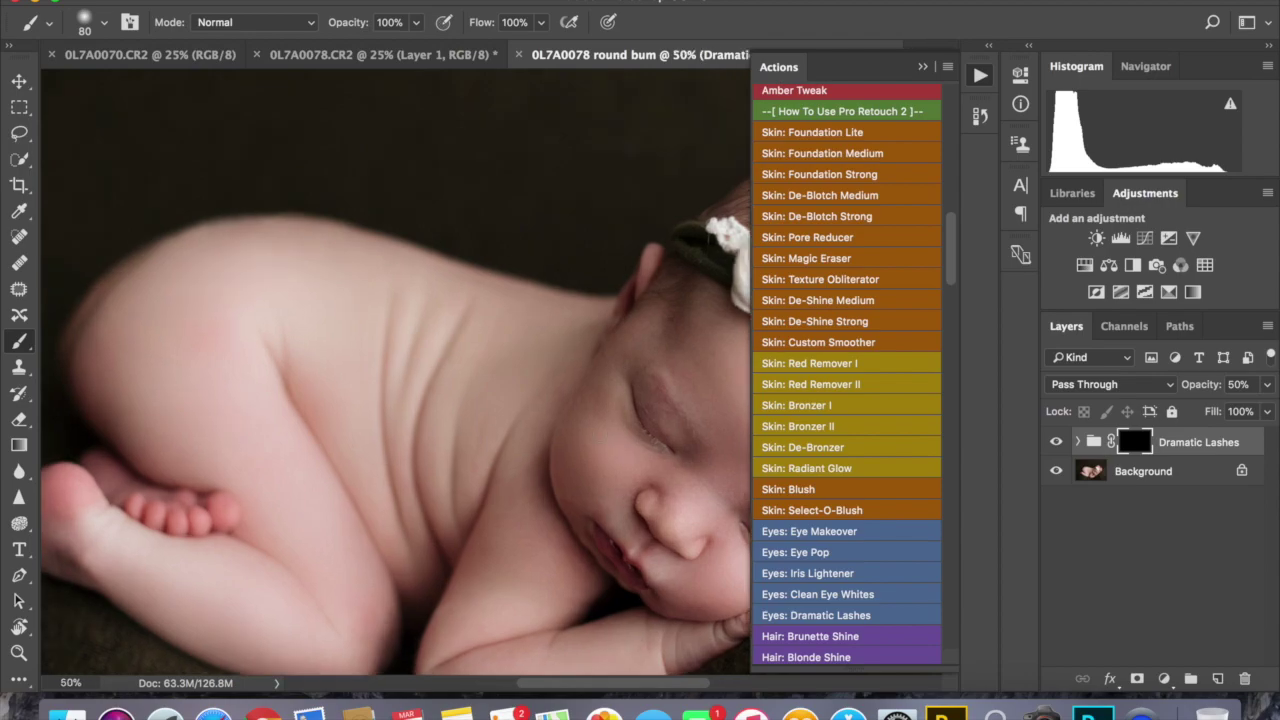
click(644, 430)
scroll(644, 430, down, 3)
scroll(644, 430, right, 4)
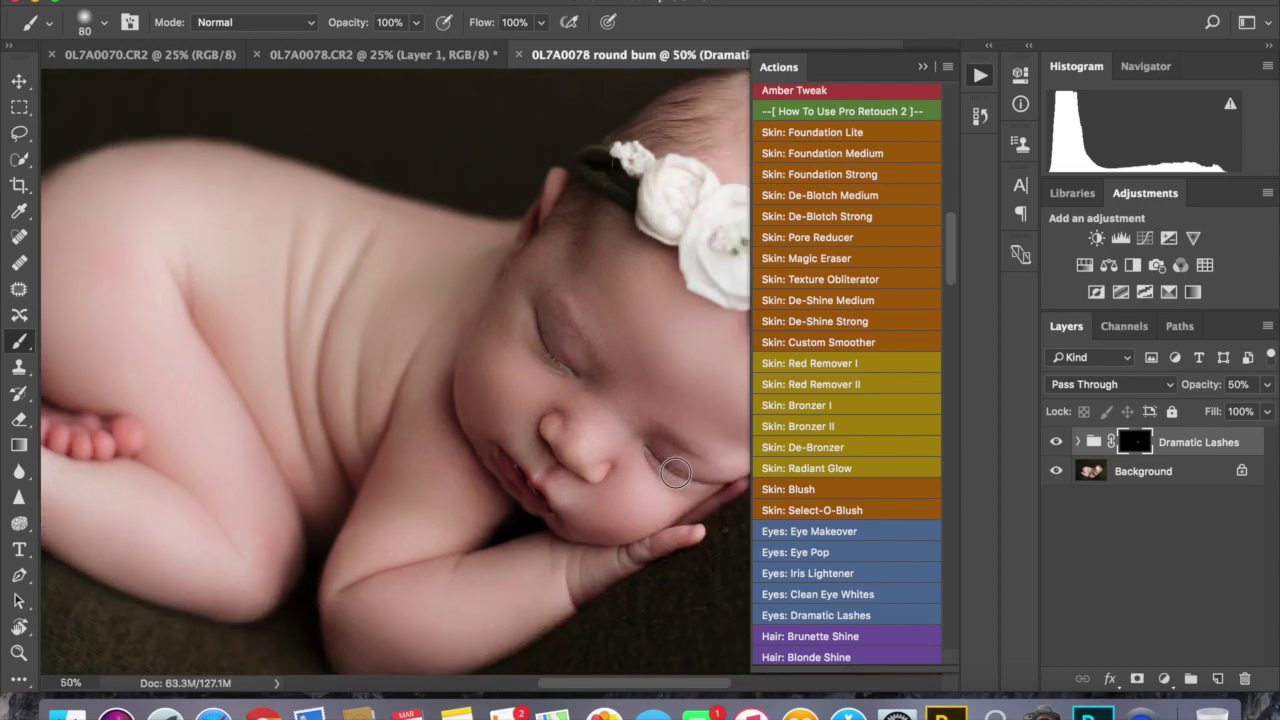
- Compare the eyes with and without the Dramatic Lashes group, and merge the group into the Background
click(1056, 443)
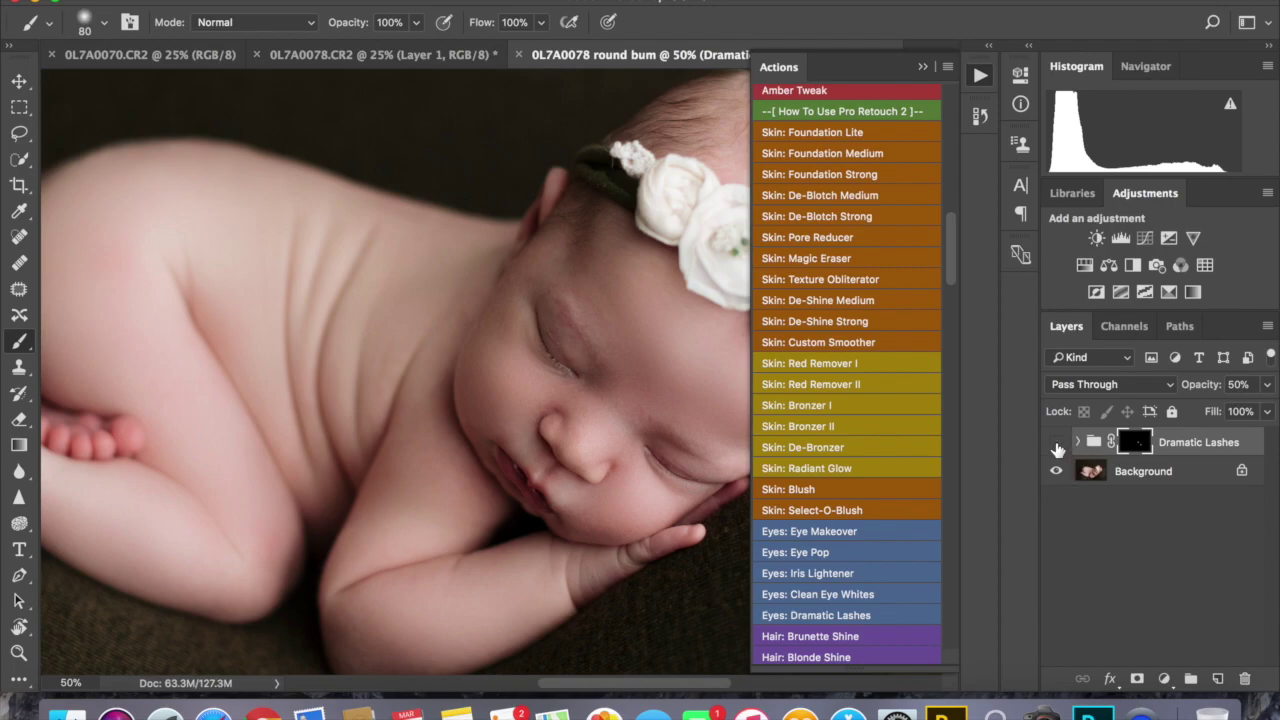
click(1056, 443)
key(super+minus)
key(super+minus)
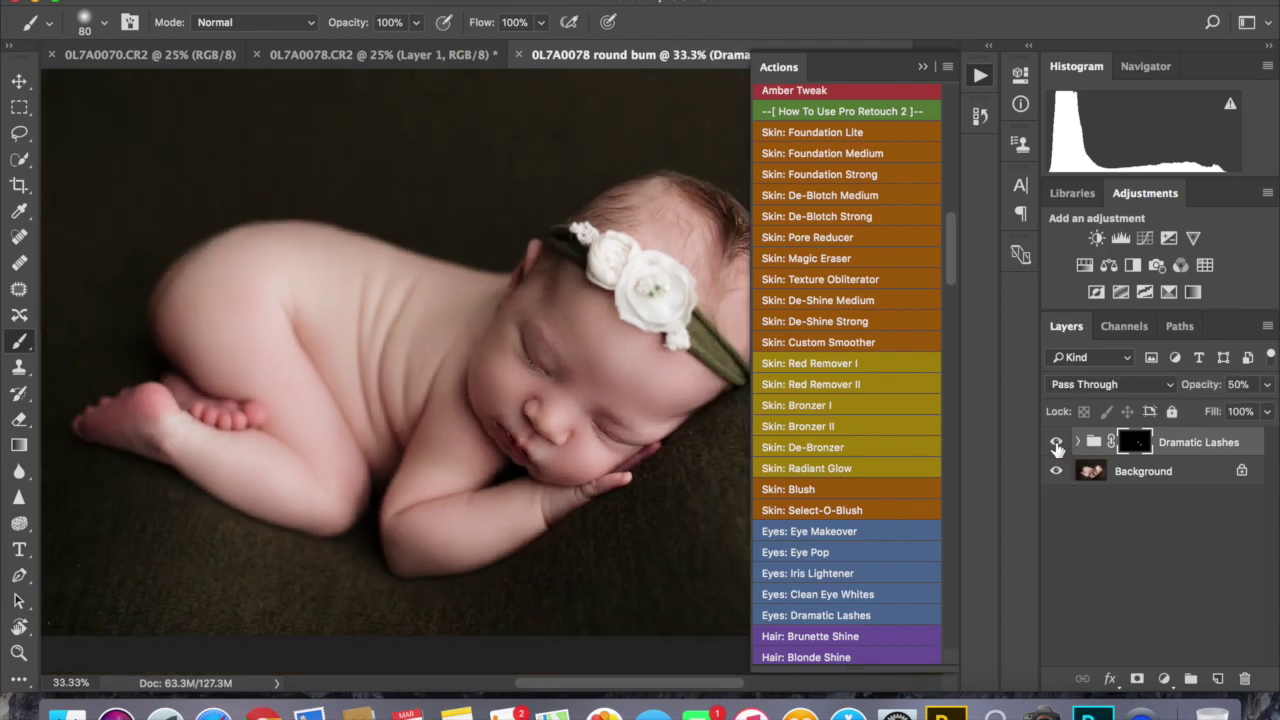
key(Delete)
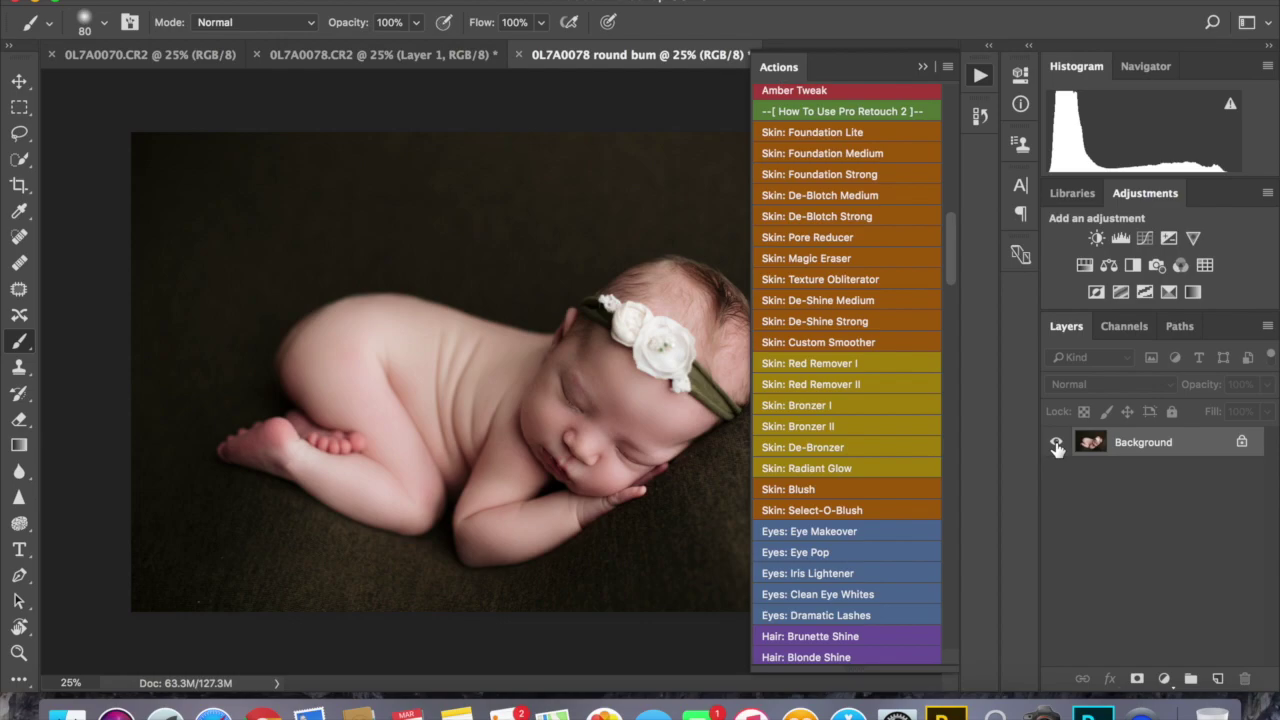
- Duplicate the Background layer and heal small marks around the nose and eye with a size 20 content-aware Spot Healing Brush
key(super+j)
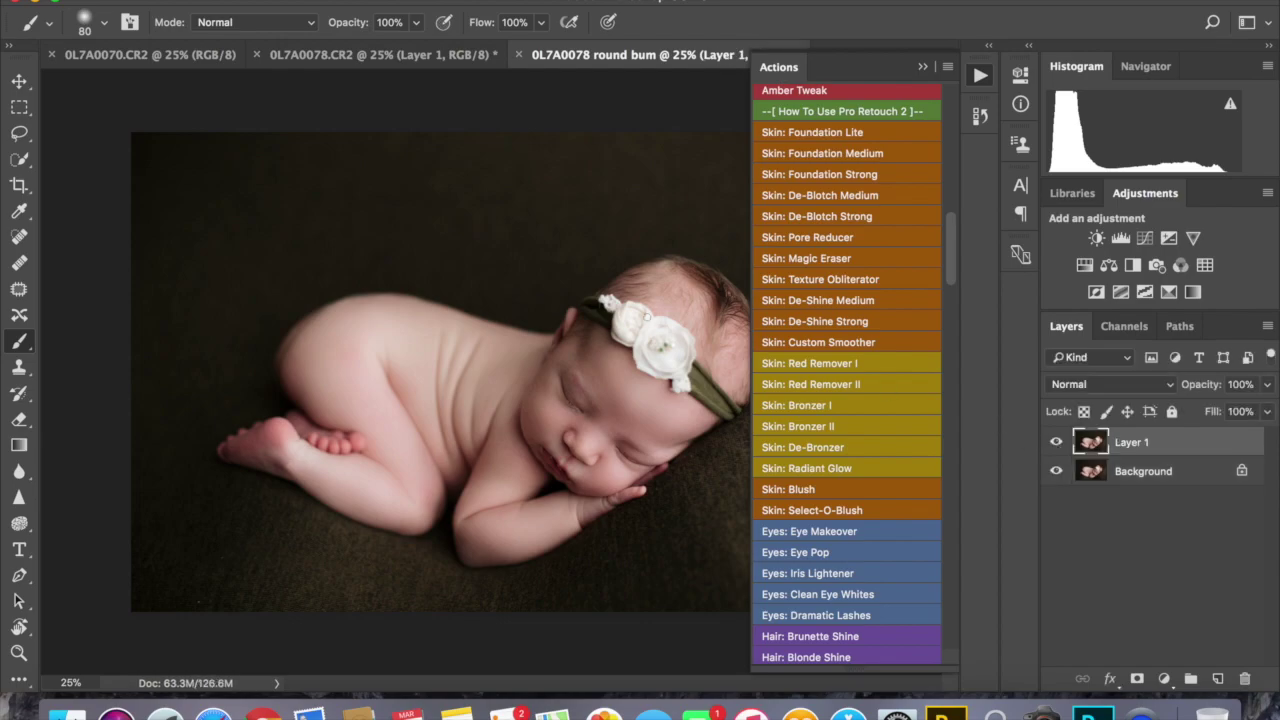
click(19, 238)
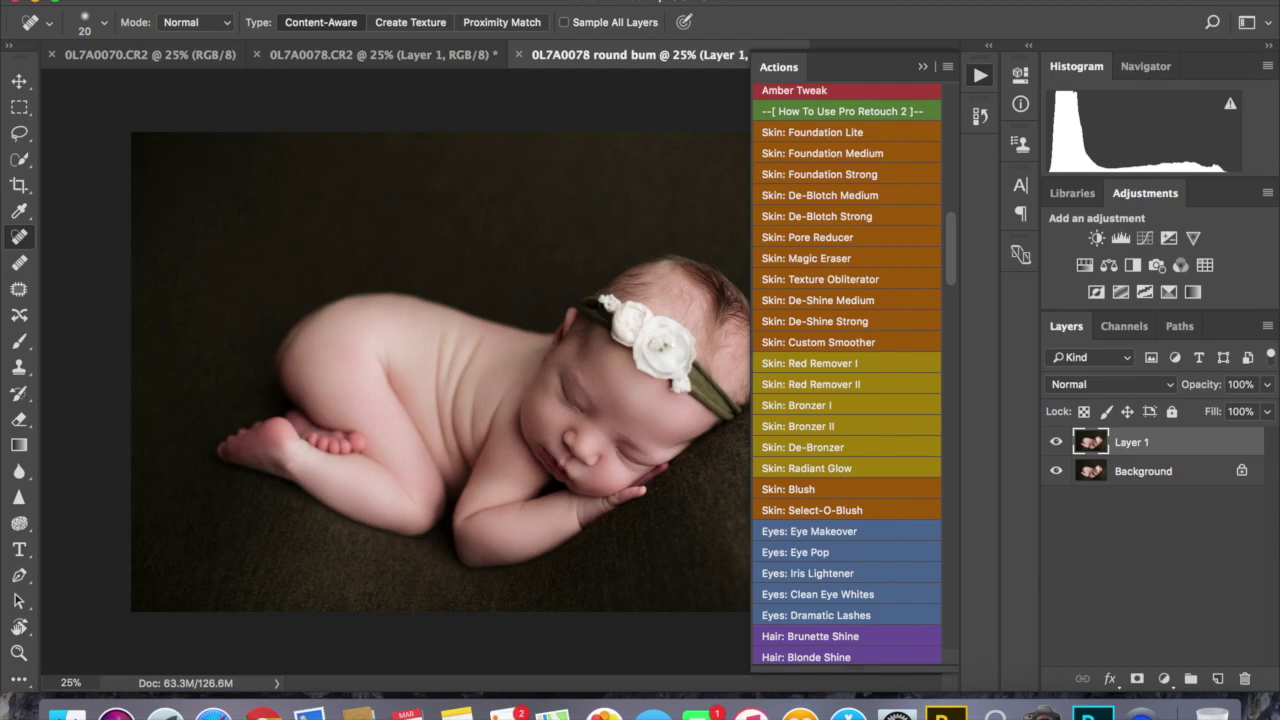
key(super+plus)
key(super+plus)
key(super+plus)
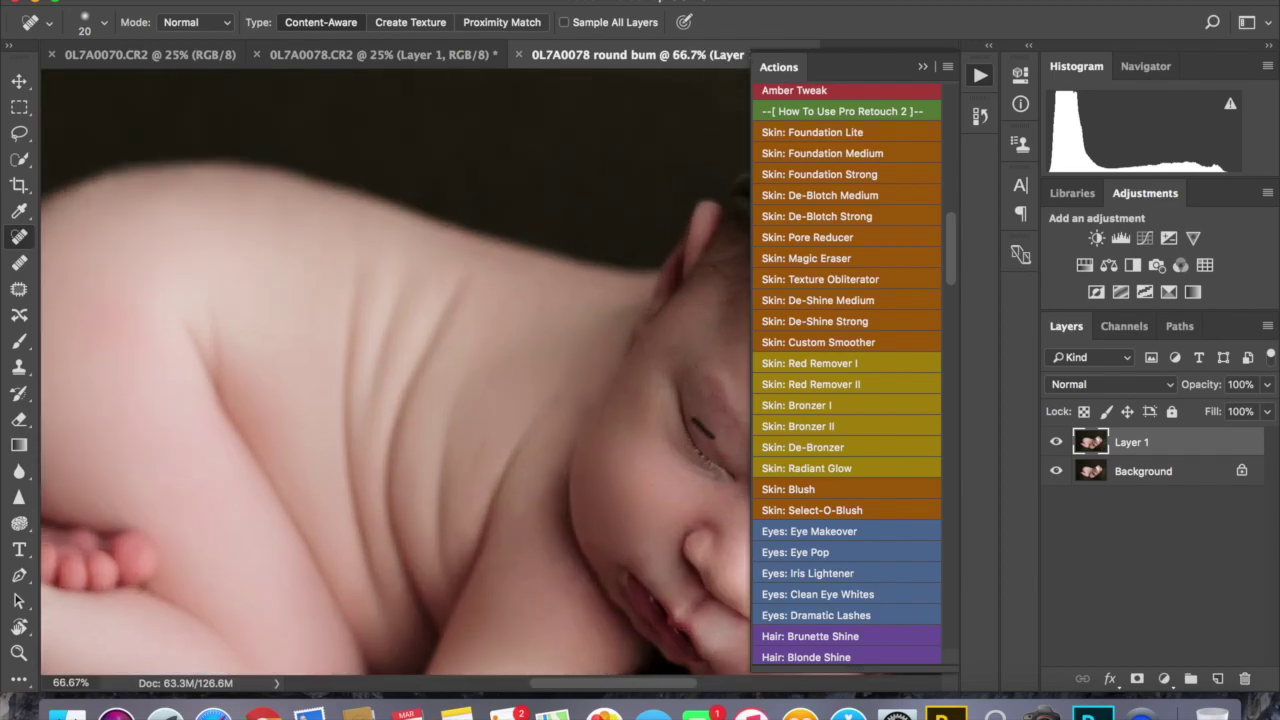
scroll(690, 415, right, 5)
scroll(396, 372, down, 5)
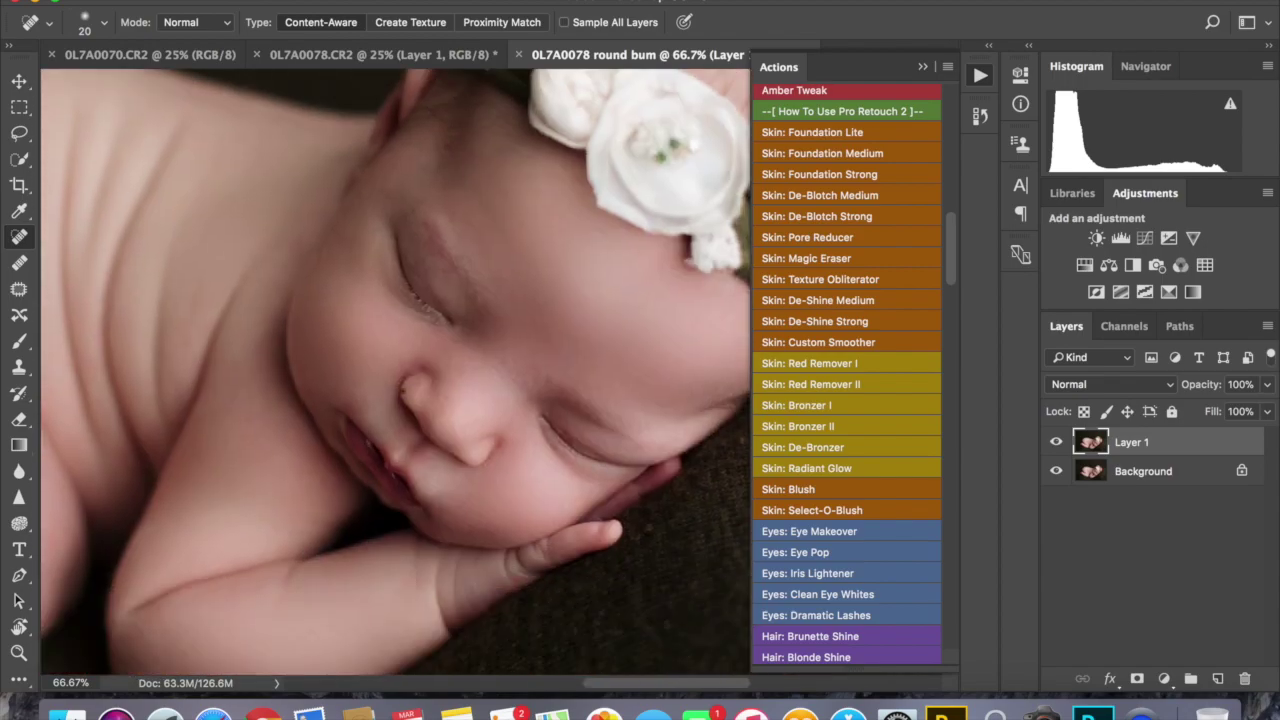
click(404, 391)
click(470, 321)
- Merge the healed copy down into the Background layer
key(super+minus)
key(super+minus)
key(super+minus)
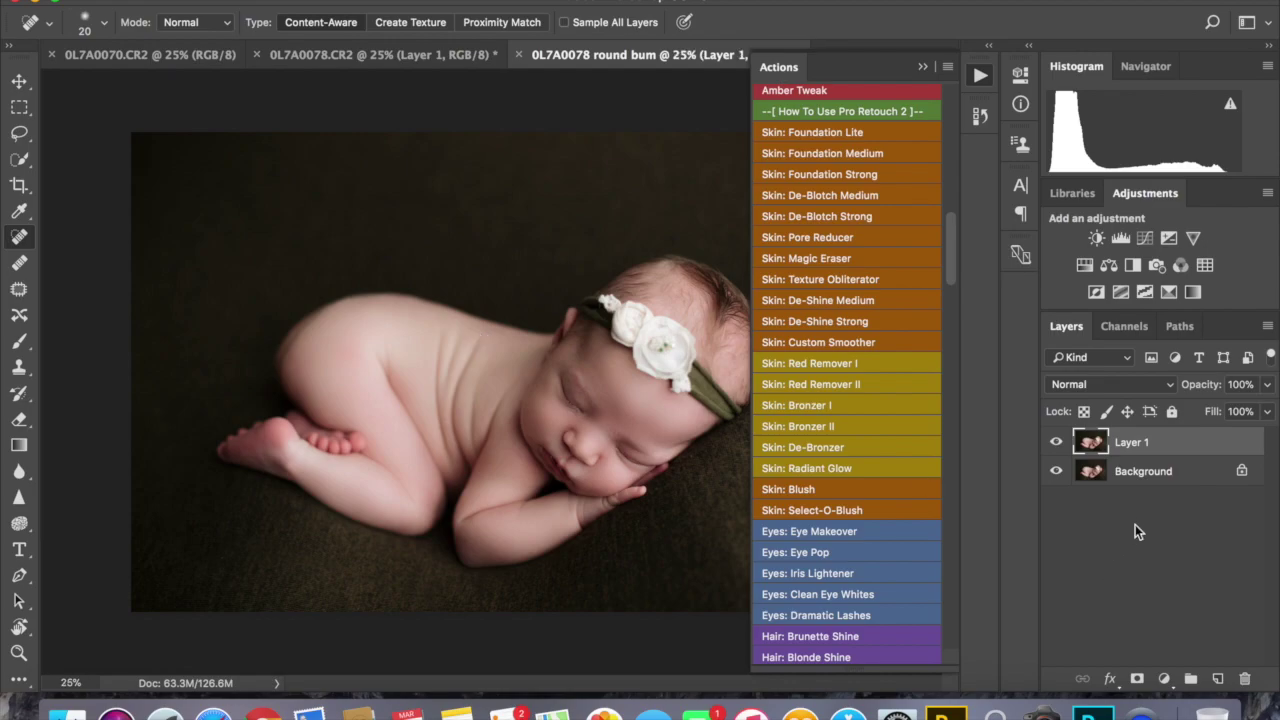
key(super+e)
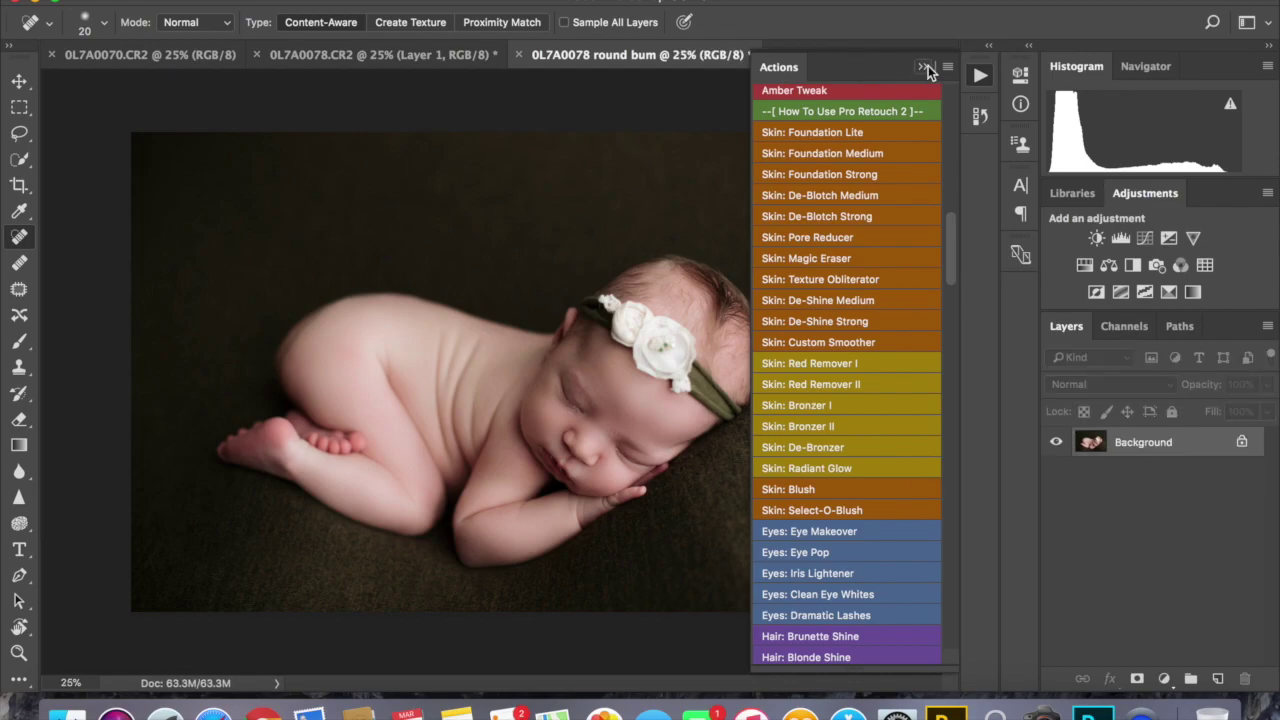
- Take a history snapshot of the retouched photo
click(924, 67)
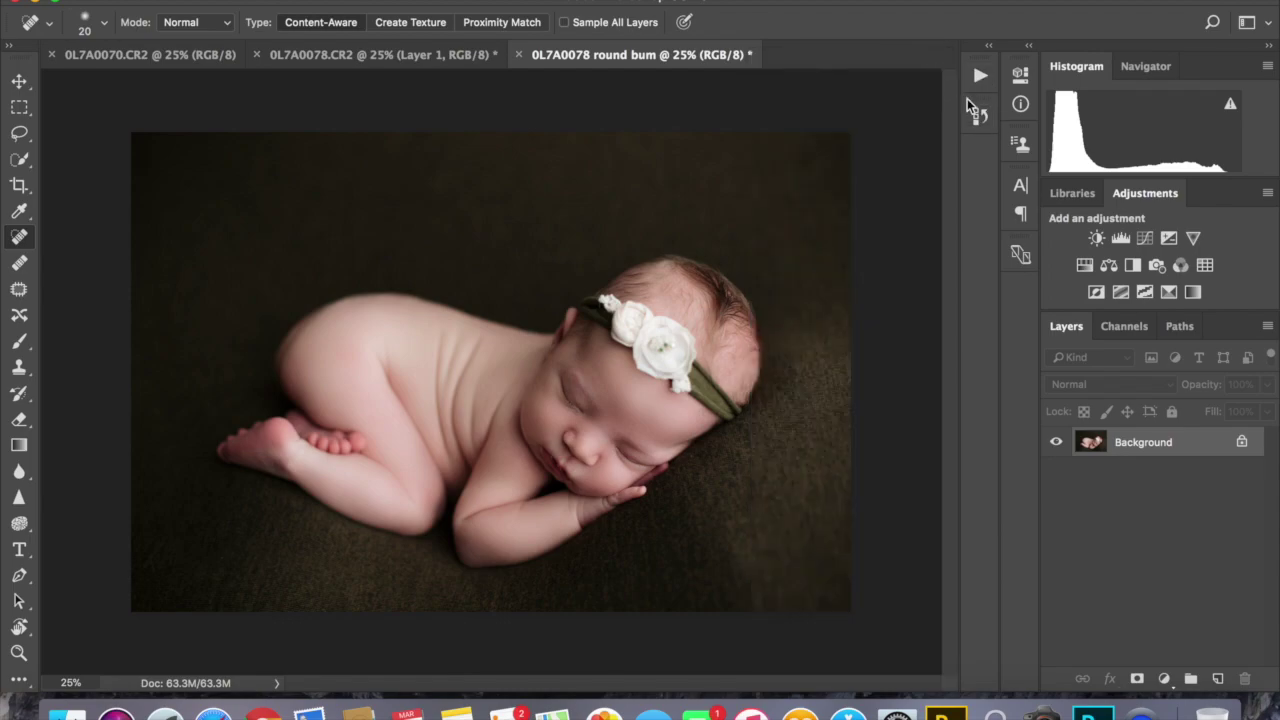
click(982, 119)
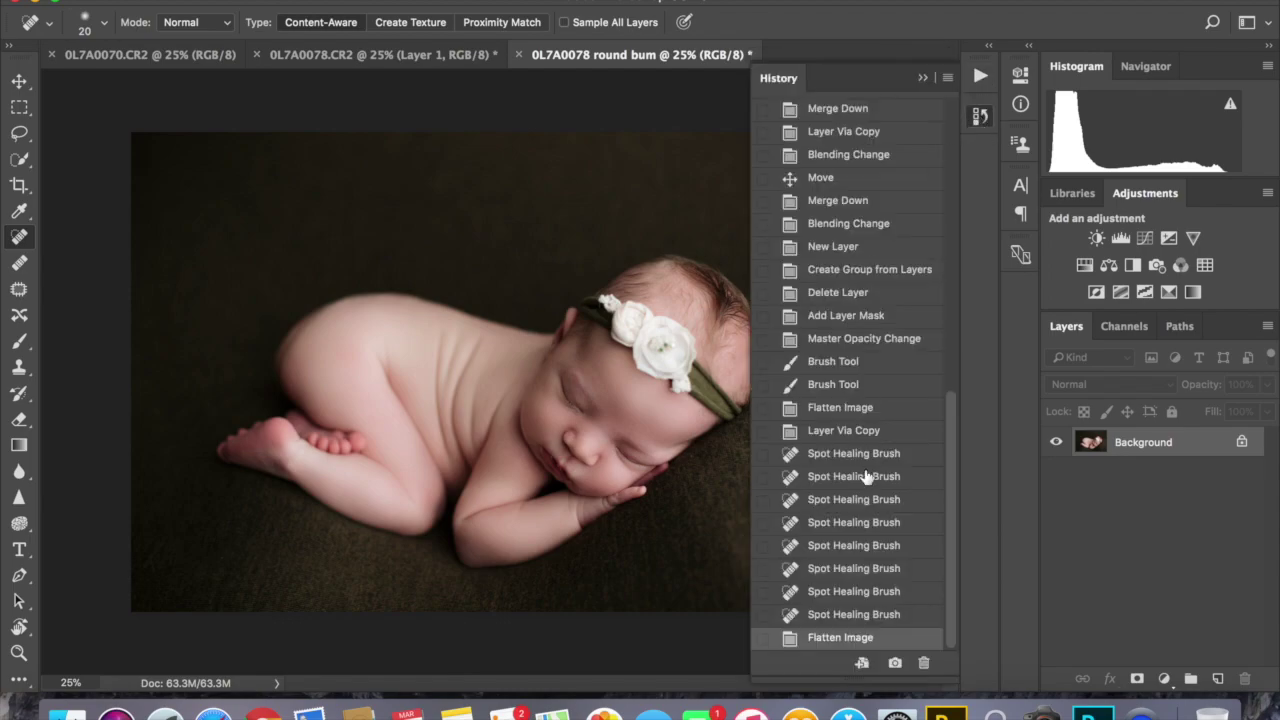
click(895, 663)
- Compare the original opened state with Snapshot 1 several times, ending on the retouched Snapshot 1
scroll(858, 478, up, 10)
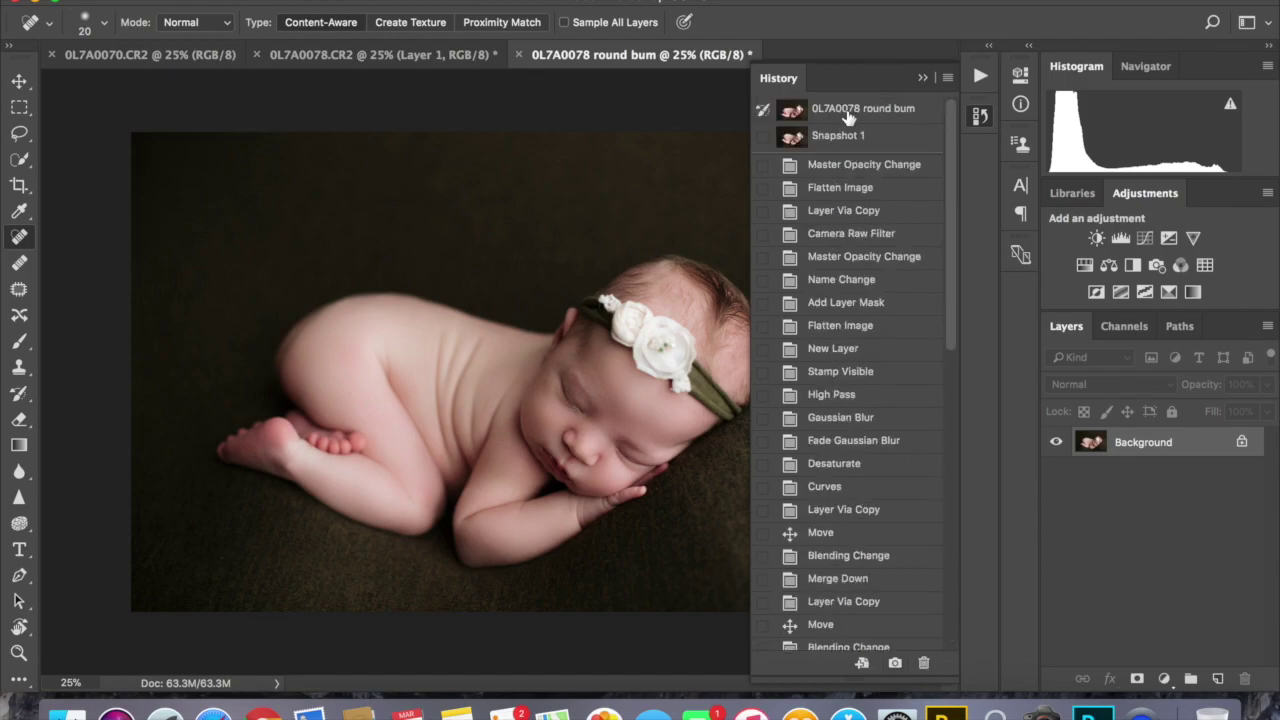
click(843, 114)
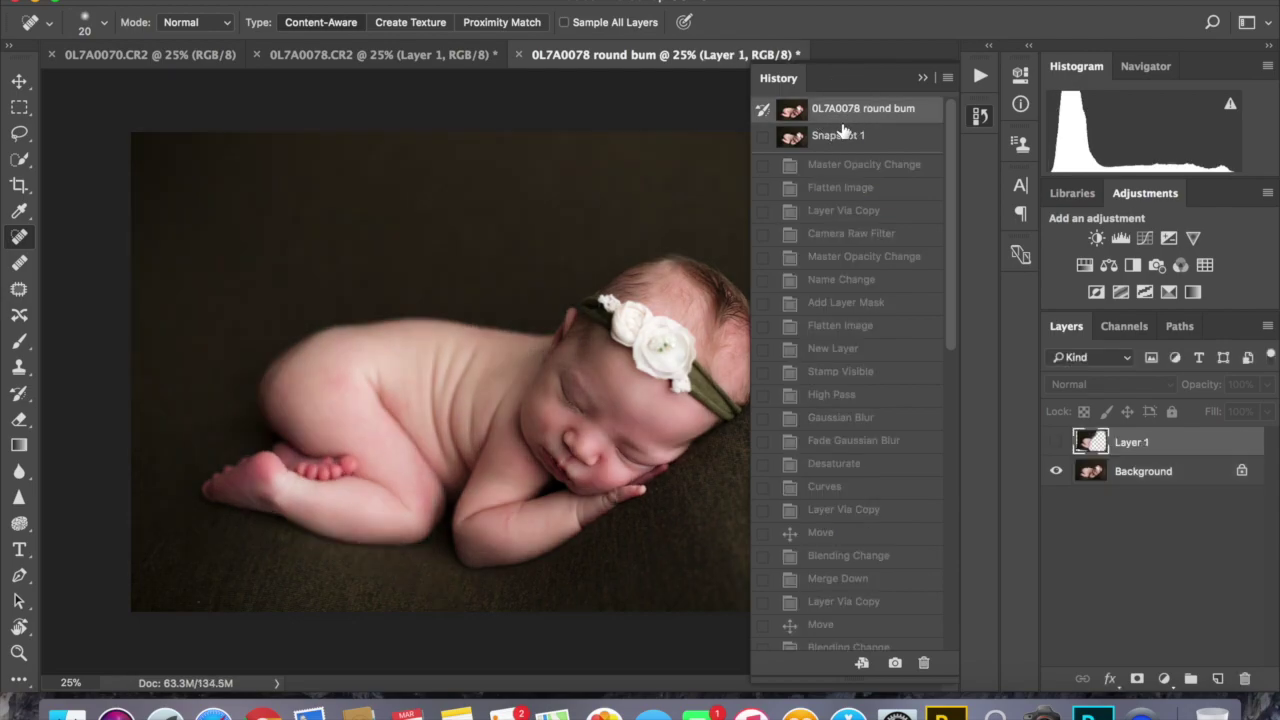
click(843, 140)
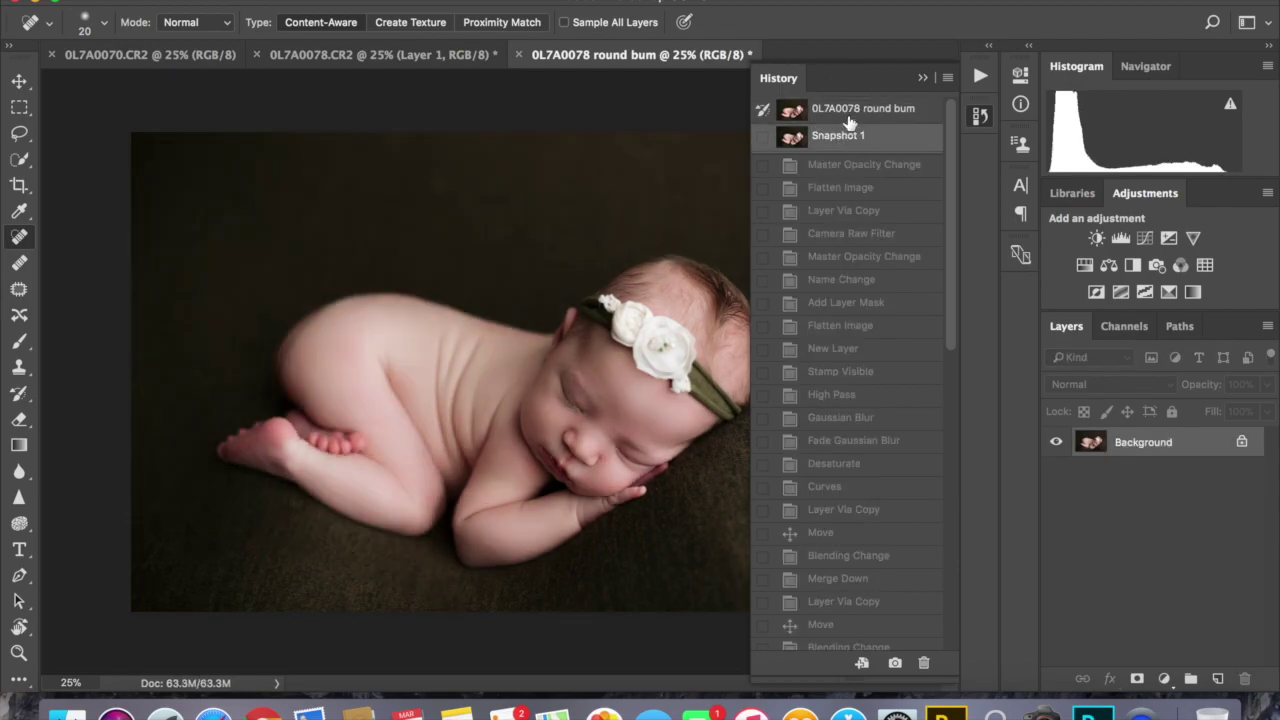
click(850, 112)
click(848, 138)
key(super+minus)
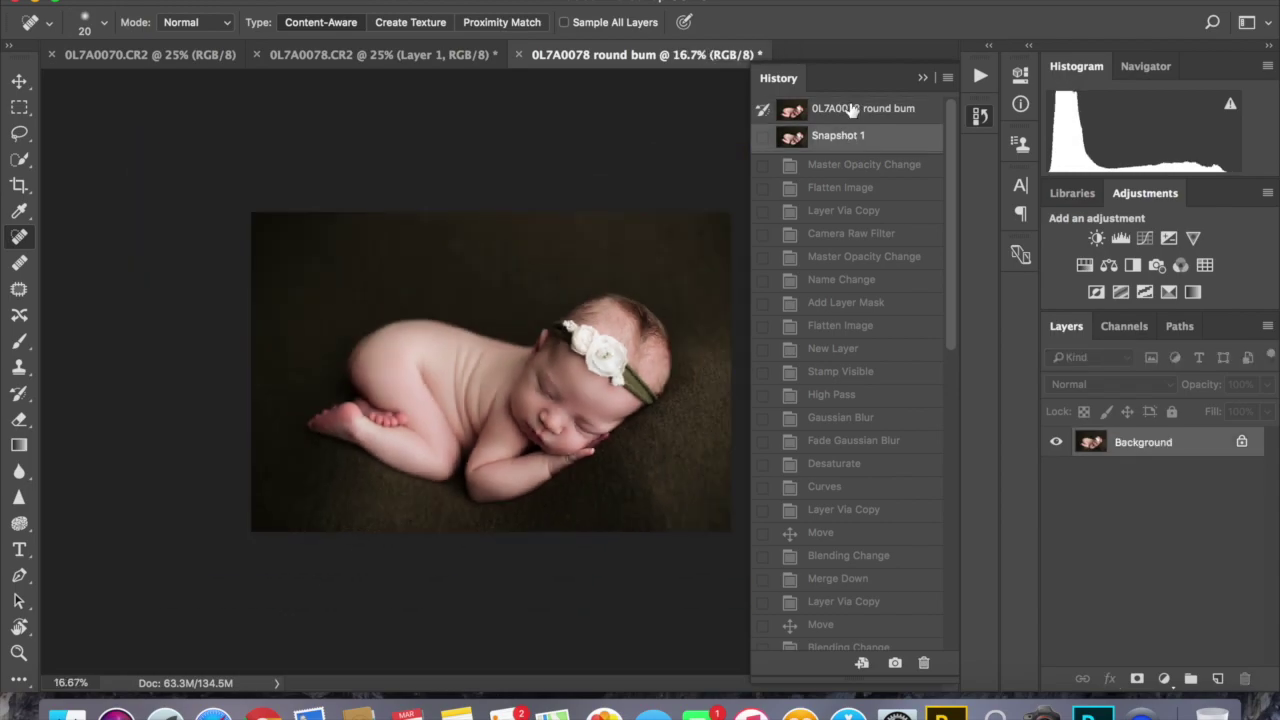
click(850, 110)
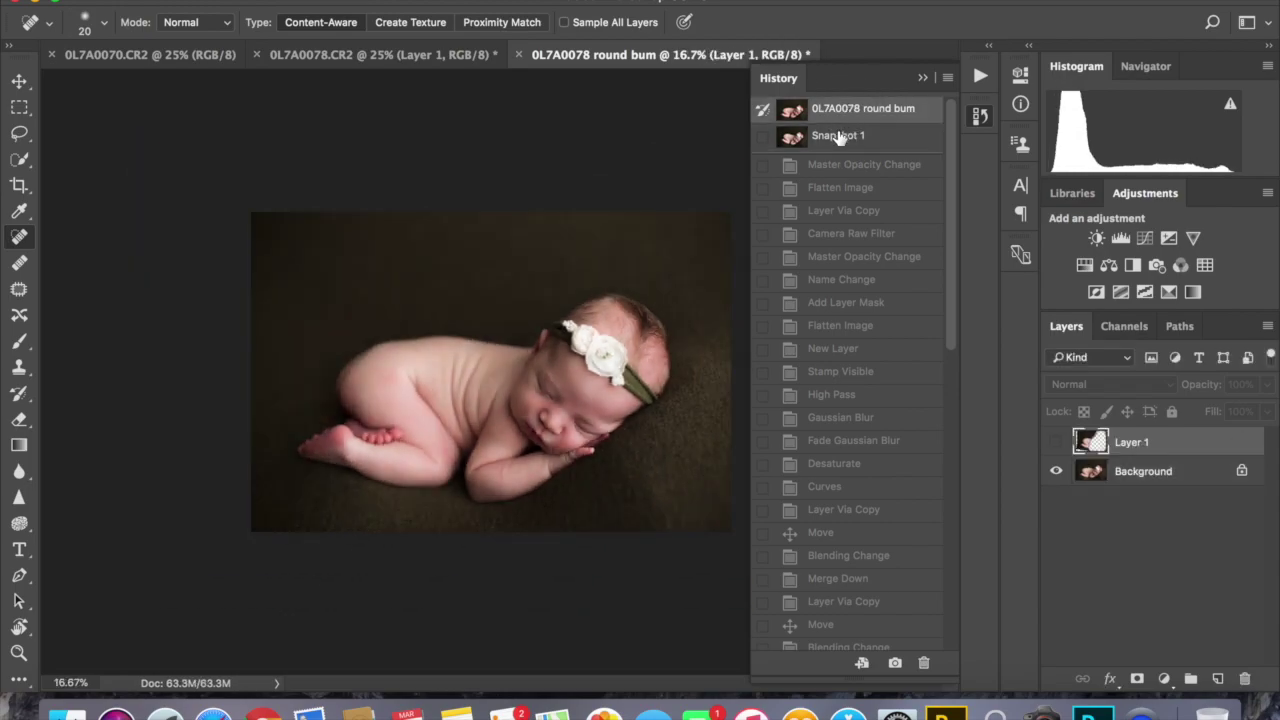
click(838, 137)
click(852, 112)
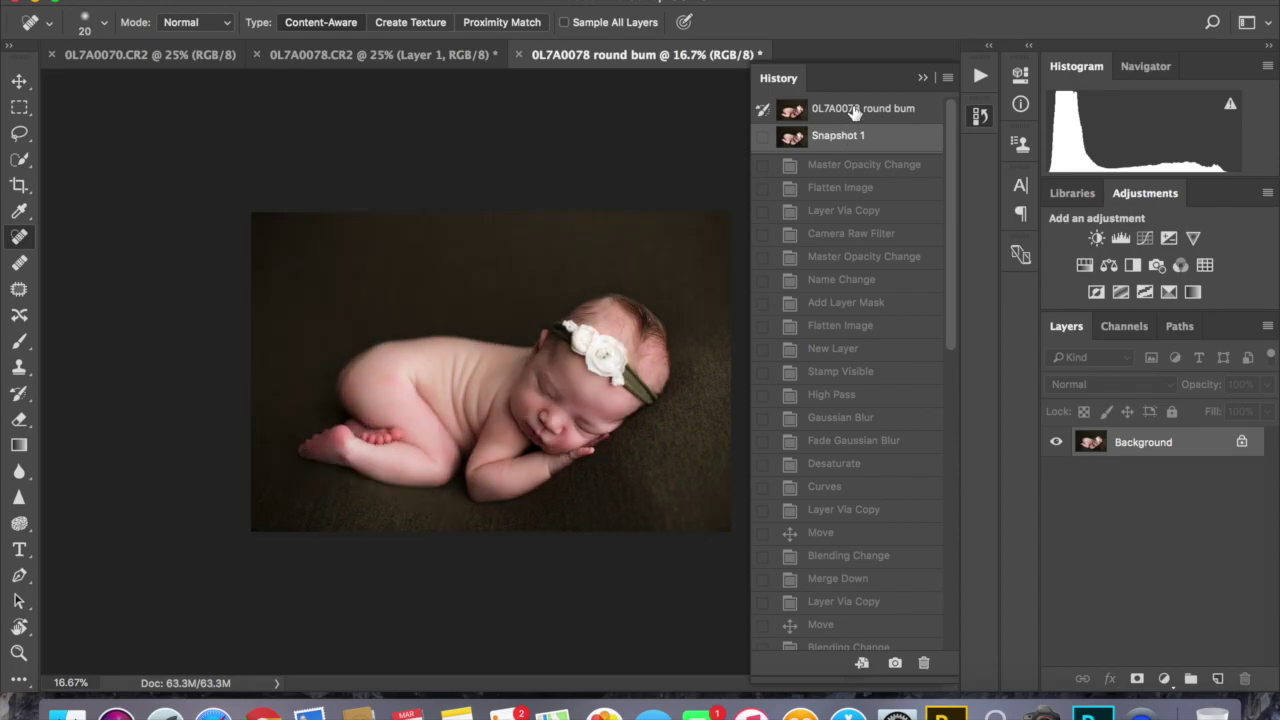
click(838, 137)
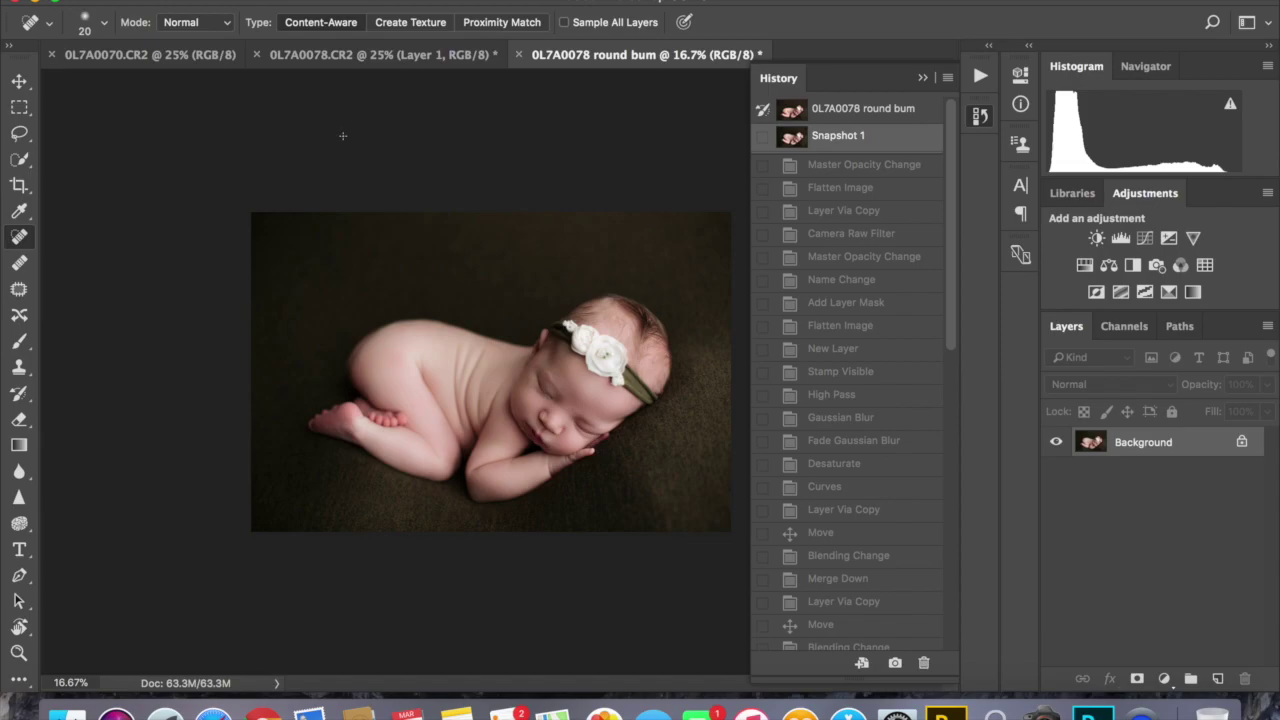
click(132, 175)
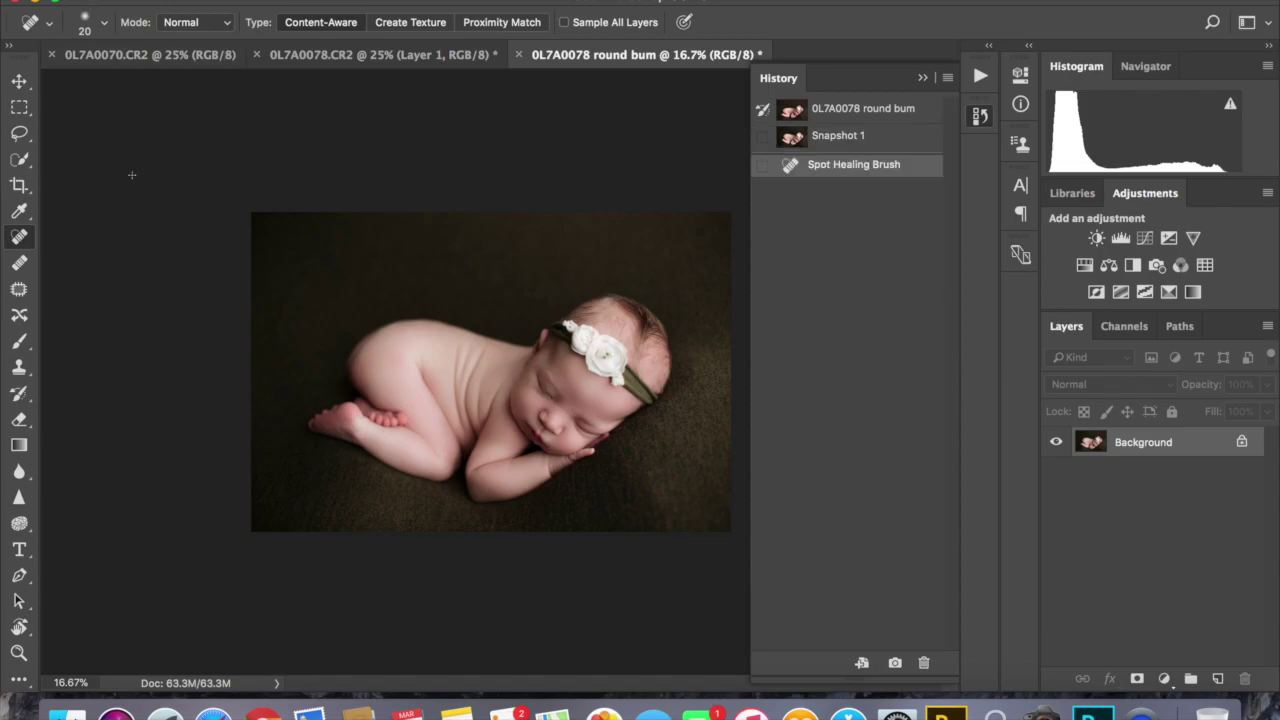
click(1142, 714)
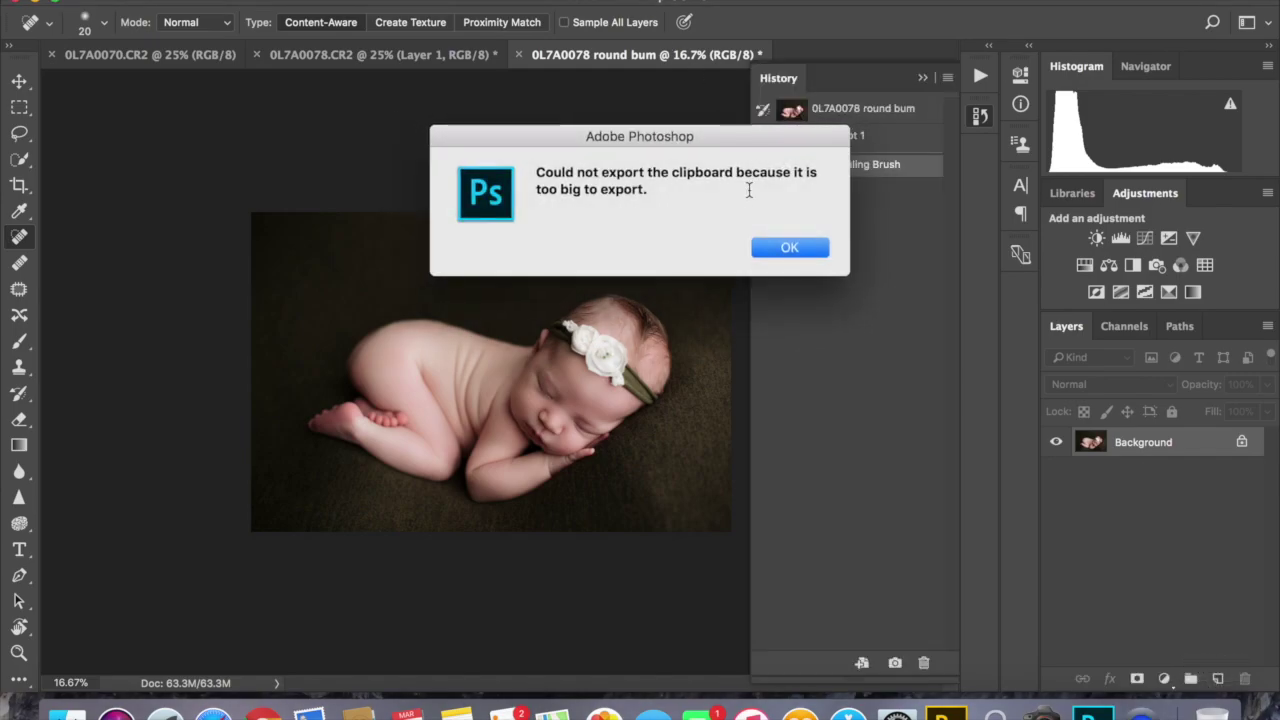
click(791, 248)
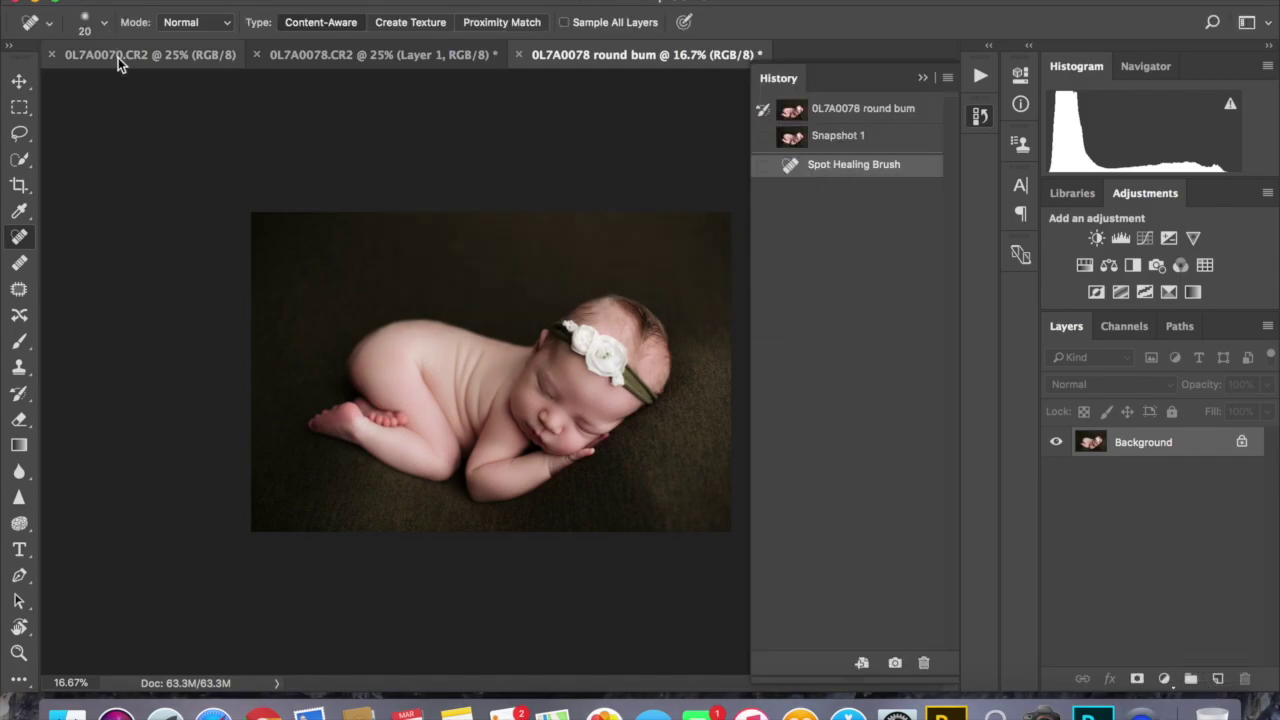